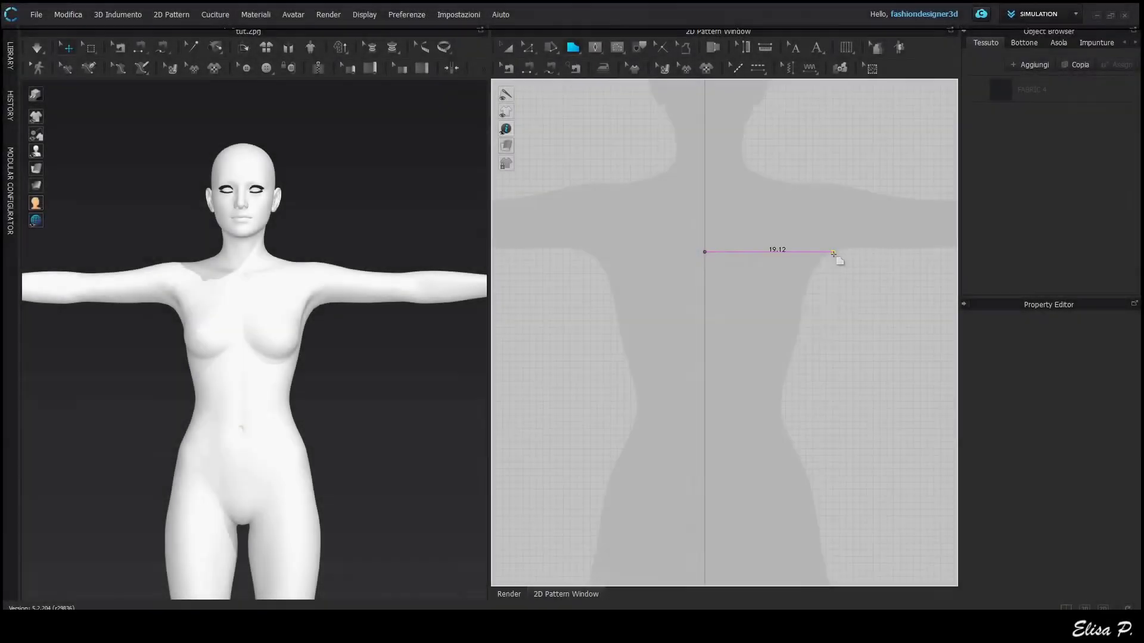
Step: Draw a half dress pattern from the centre line: about 19.56 cm top edge, with the side following the waist and hip silhouette
middle_click_drag(826, 495, 813, 313)
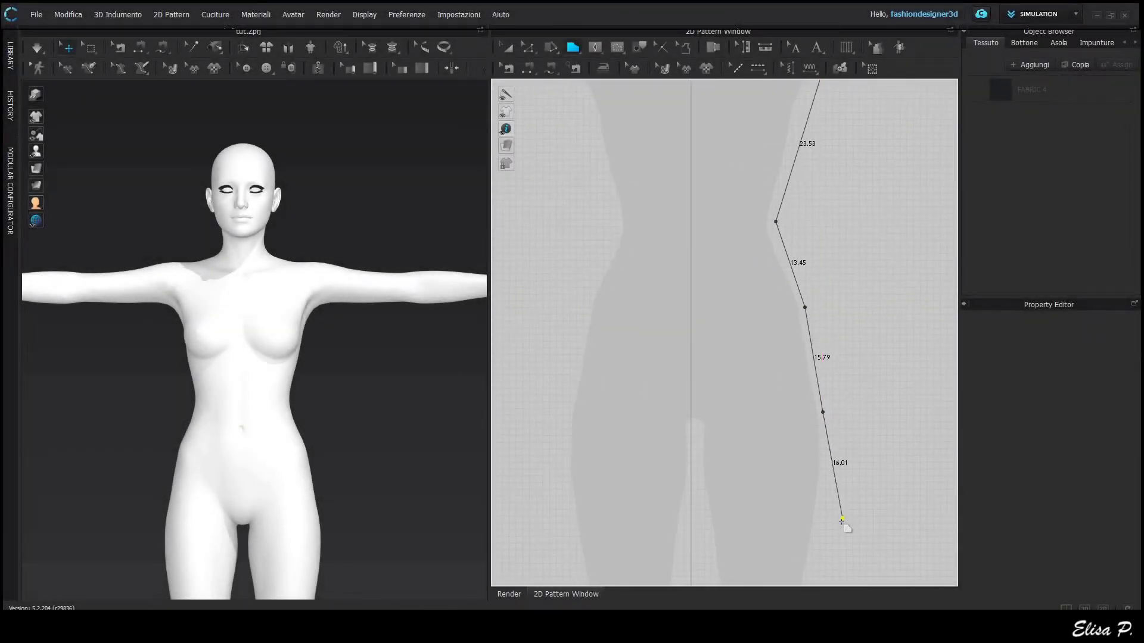
middle_click_drag(842, 521, 815, 438)
left_click(810, 440)
left_click(669, 440)
middle_click_drag(720, 174, 725, 373)
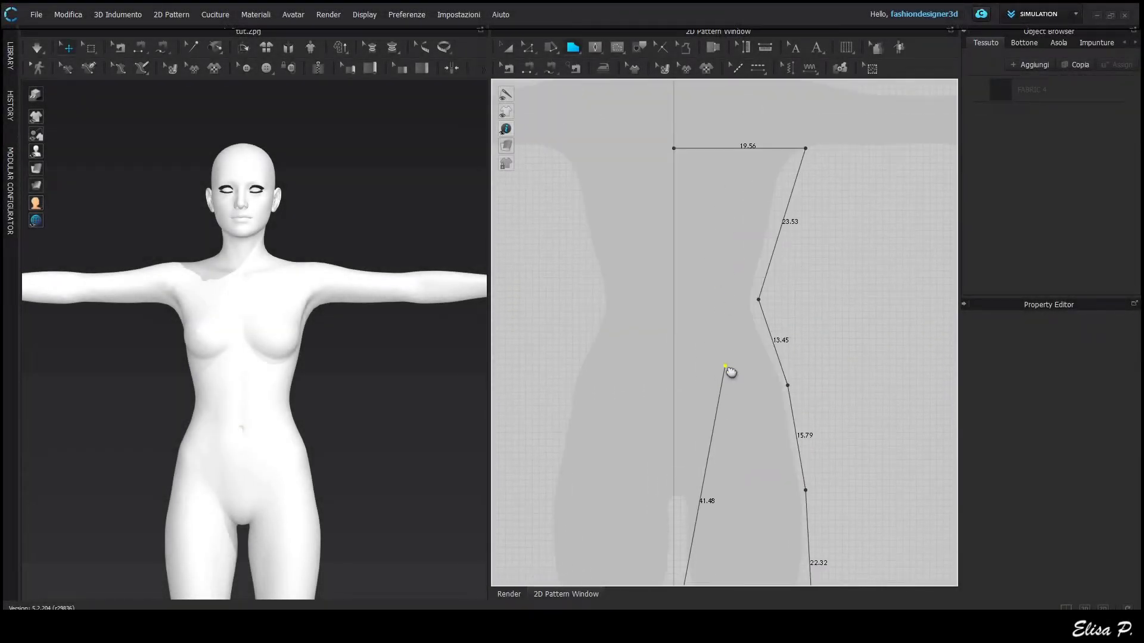
left_click(674, 148)
Step: Convert the two hip points on the half dress pattern's side edge into curve points
middle_click_drag(827, 409, 817, 317)
key("z")
left_click(778, 292)
right_click(796, 398)
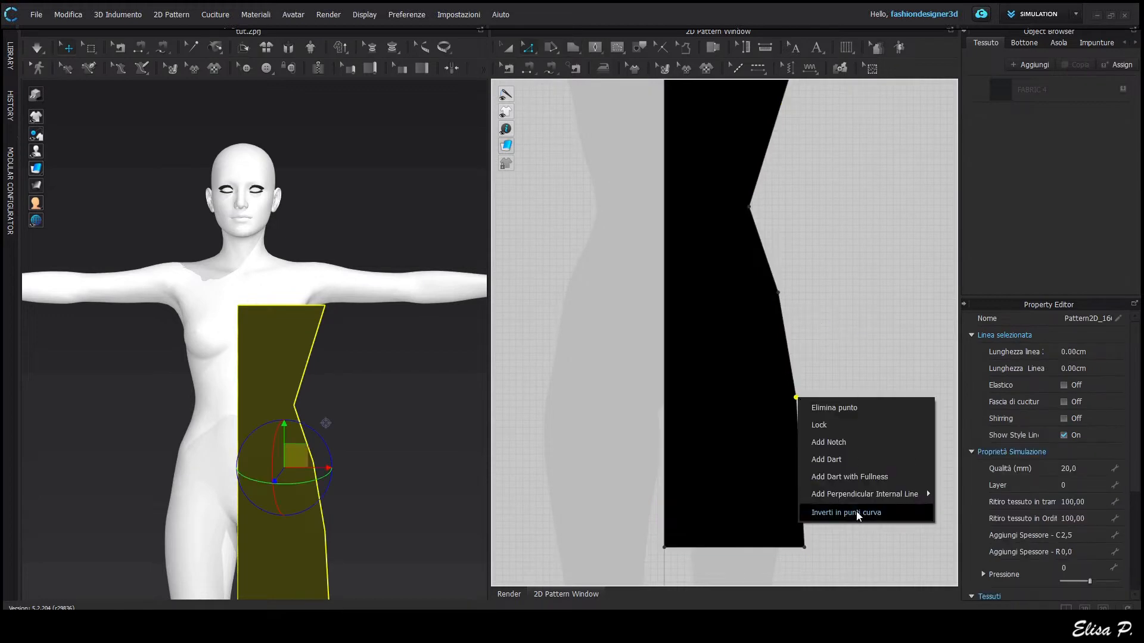
left_click(855, 514)
right_click(778, 293)
left_click(825, 408)
Step: Add a vertical diamond-shaped dart to the half dress pattern and align its middle with the waist
middle_click_drag(797, 204, 818, 263)
left_click(595, 47)
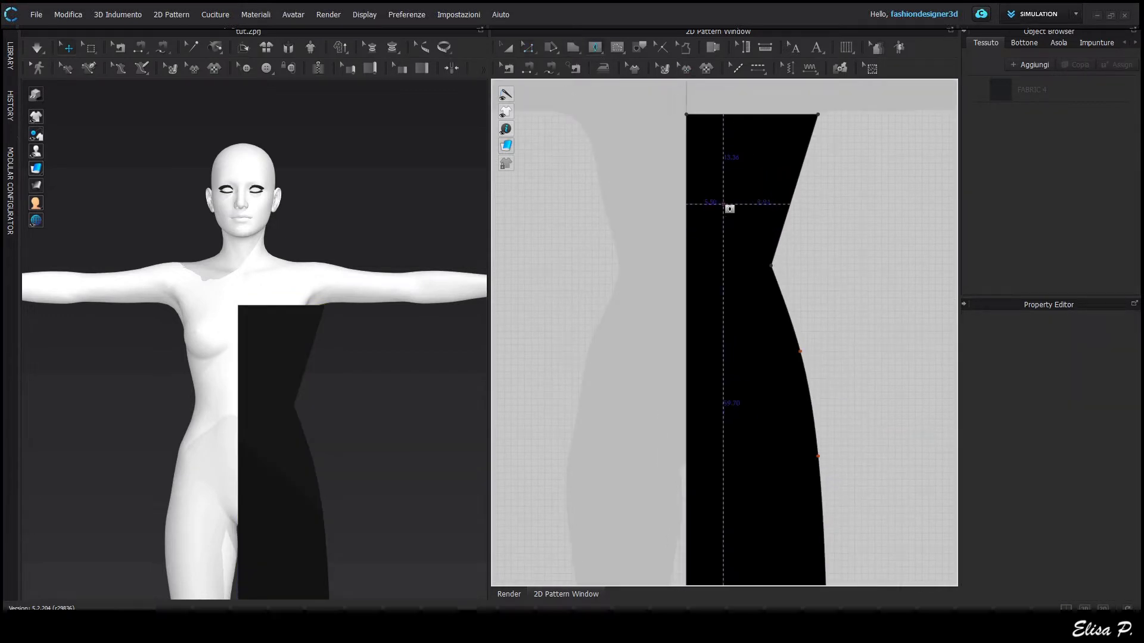
left_click_drag(731, 204, 750, 362)
key("a")
scroll(734, 278, "up", 3)
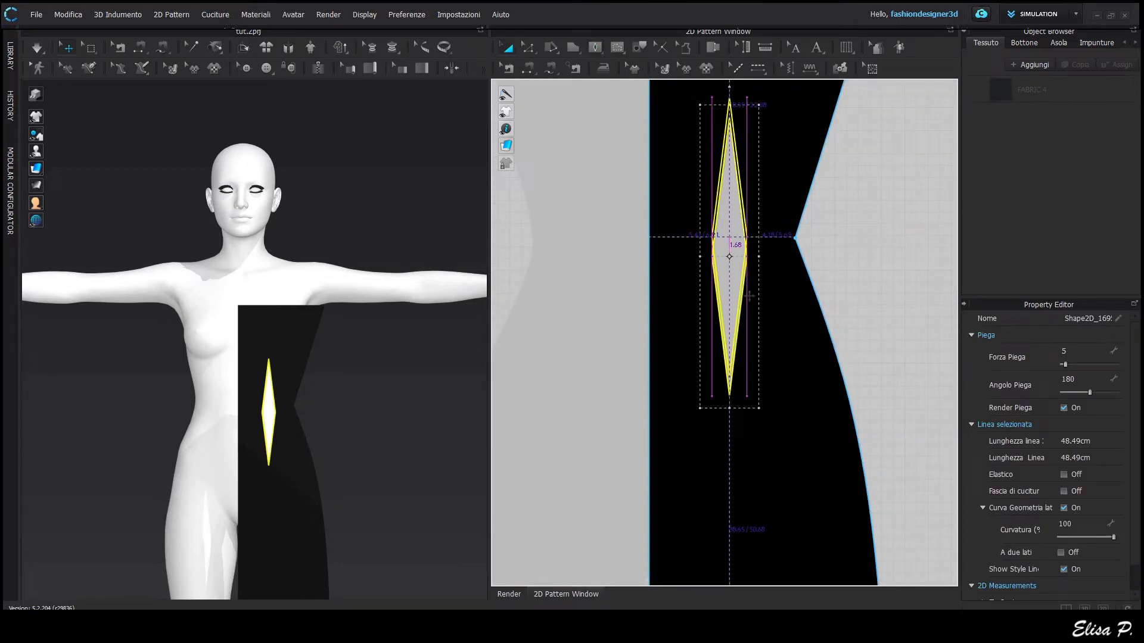
scroll(866, 360, "down", 5)
Step: Unfold the half dress pattern across its centre line with sewing and convert the hem's centre point into a curve point
key("z")
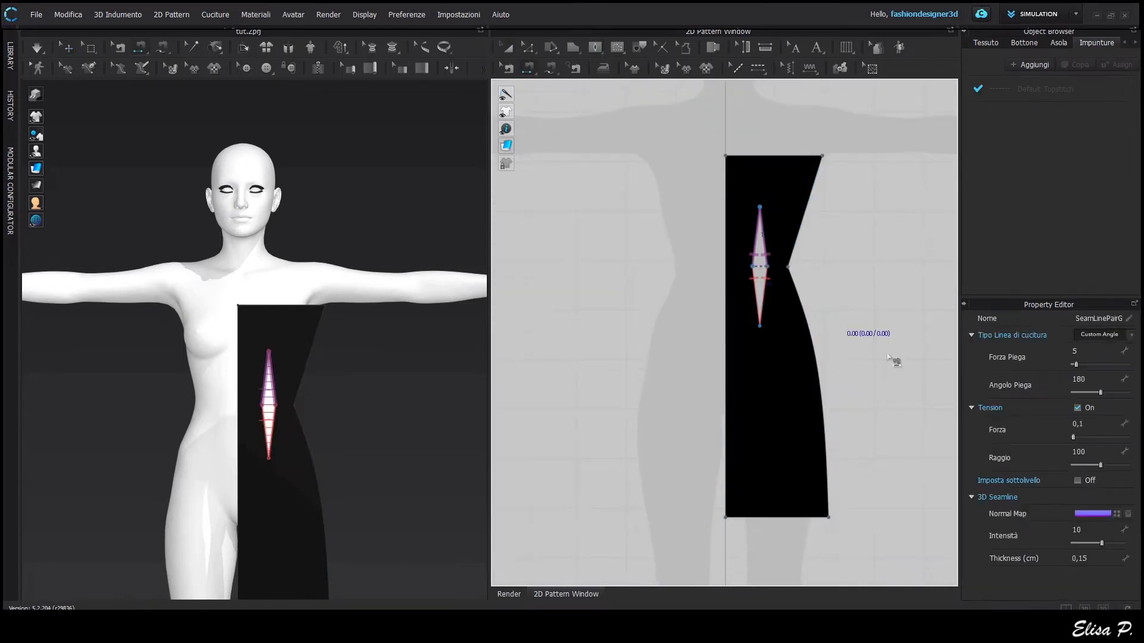
scroll(894, 363, "down", 3)
right_click(763, 401)
left_click(824, 568)
right_click(763, 463)
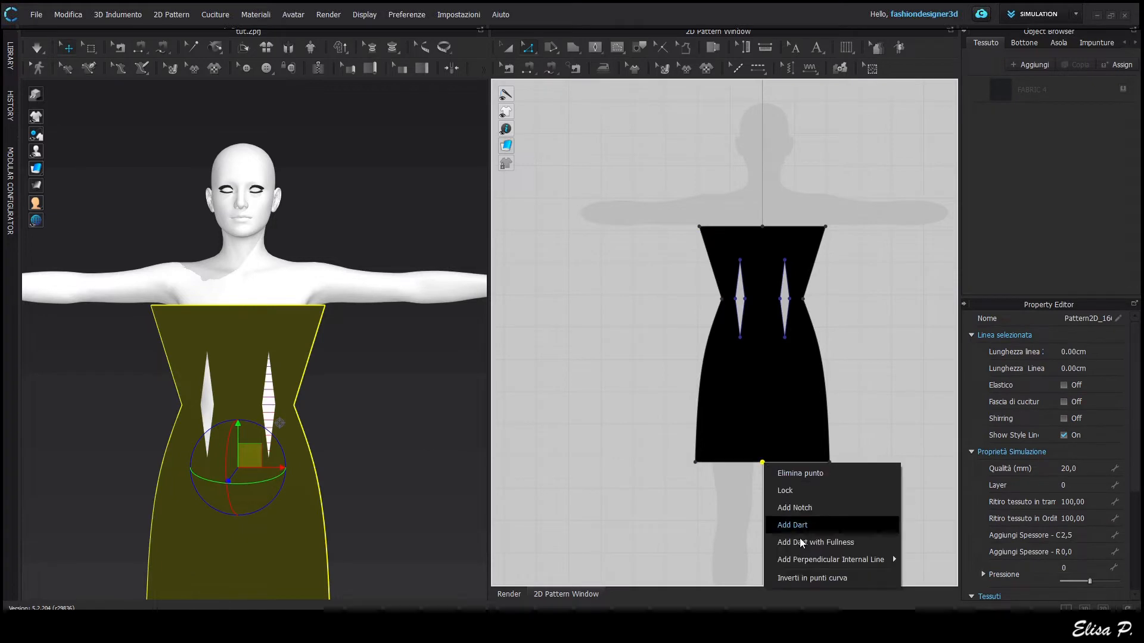
left_click(848, 417)
Step: Duplicate the full front dress pattern and place the copy beside it, level with the original, as the back piece
scroll(847, 416, "down", 2)
key("a")
left_click(769, 394)
key("ctrl+c")
key("ctrl+v")
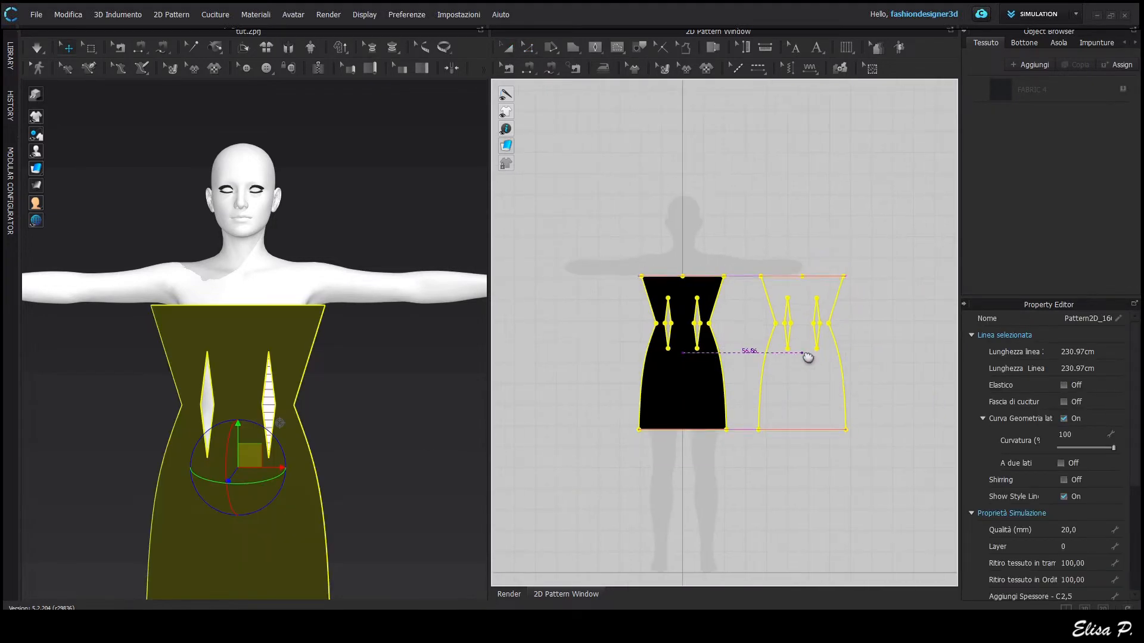
left_click(807, 352)
Step: Position the back dress piece behind the avatar's body in the 3D view
left_click_drag(415, 413, 196, 401)
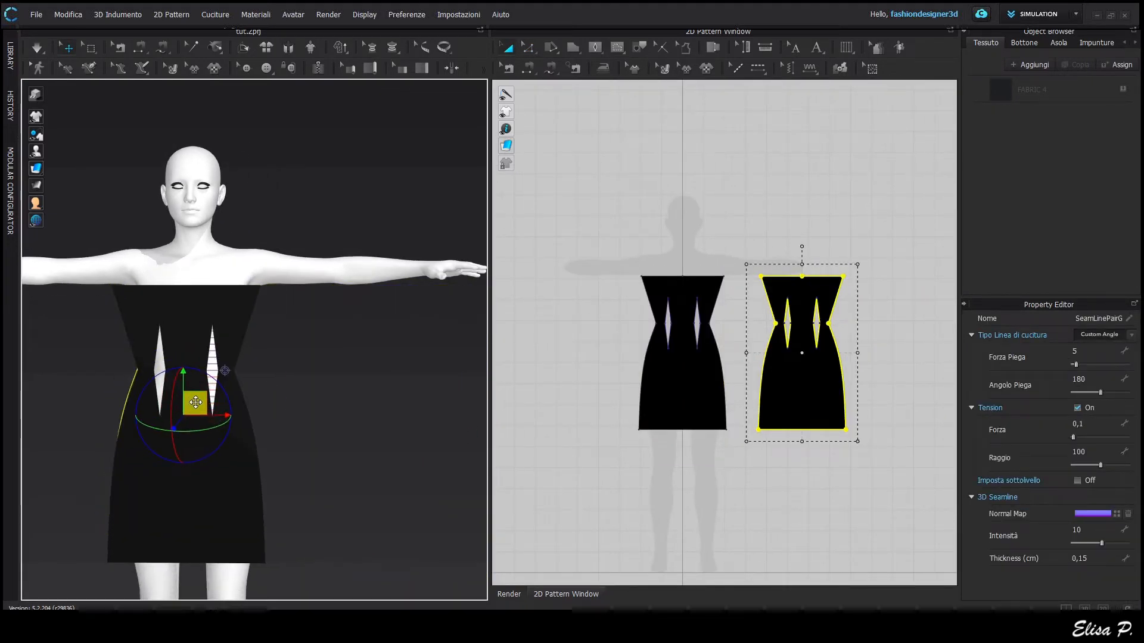
right_click_drag(310, 441, 173, 451)
left_click_drag(402, 402, 390, 401)
right_click_drag(238, 465, 351, 472)
Step: Draw a vertical internal line down the centre of the back piece and cut and sew the piece along it
scroll(844, 314, "up", 4)
middle_click_drag(844, 314, 883, 404)
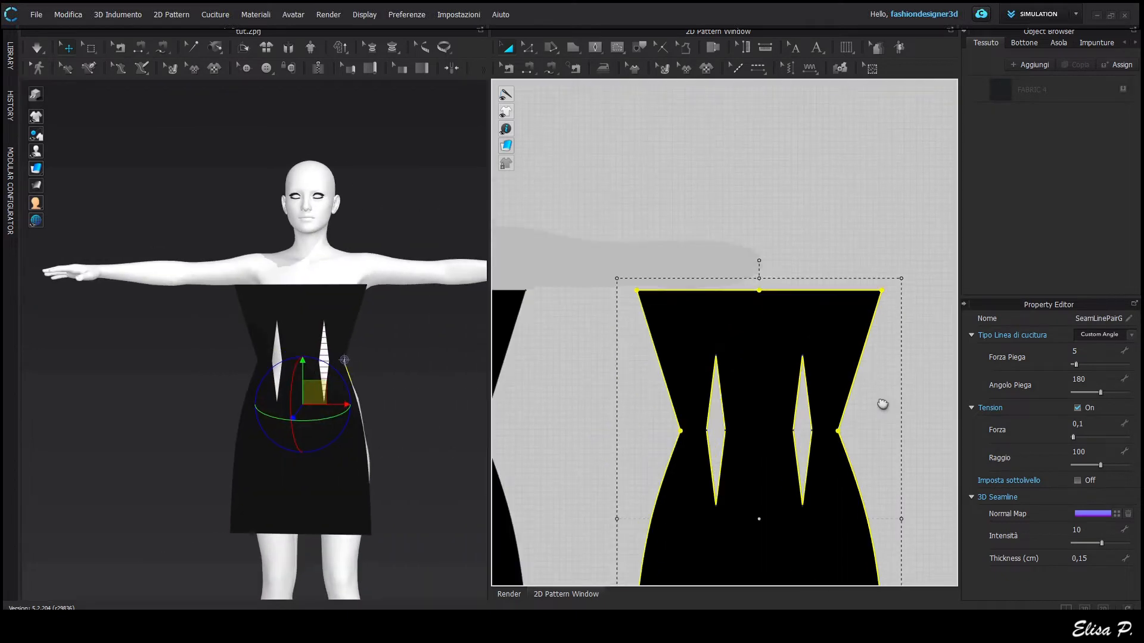
right_click(757, 290)
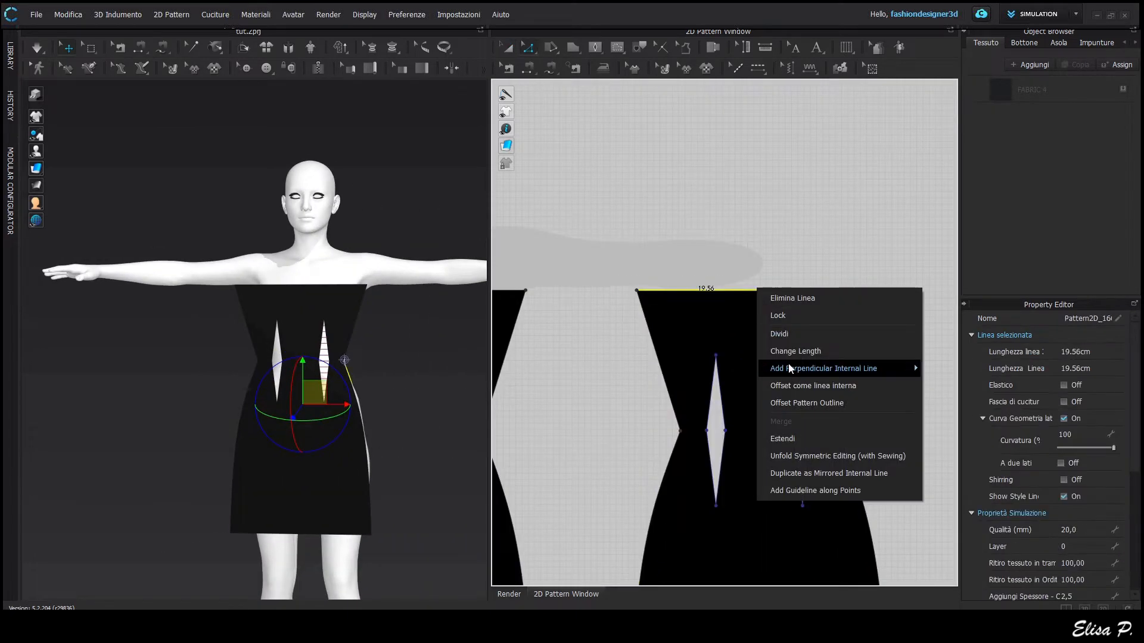
left_click(804, 480)
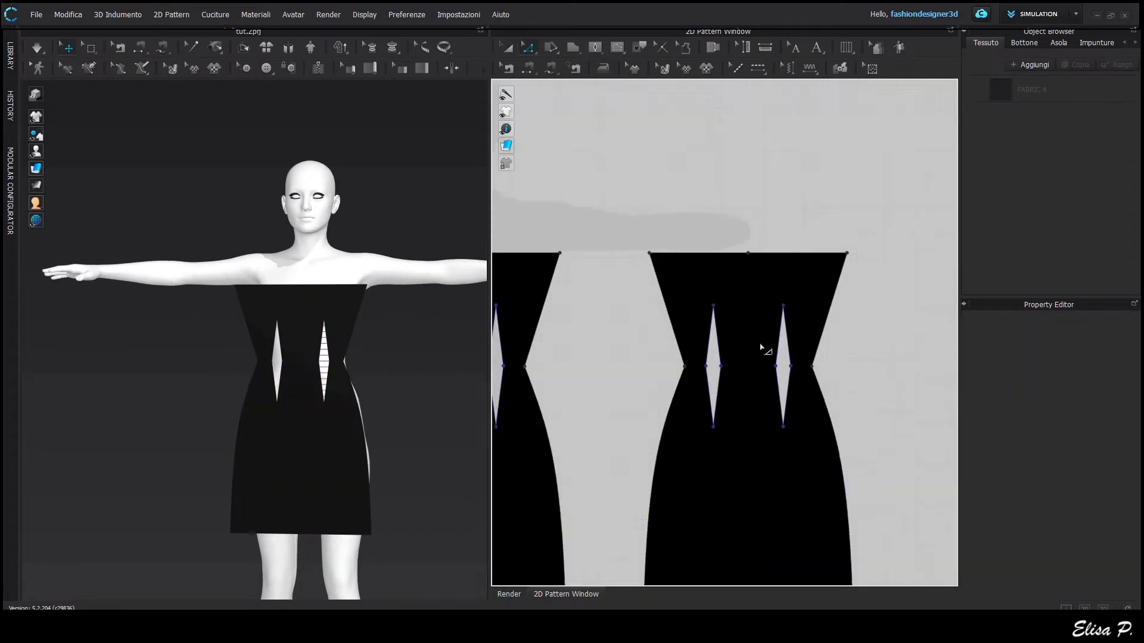
scroll(760, 340, "down", 2)
key("g")
left_click(750, 567)
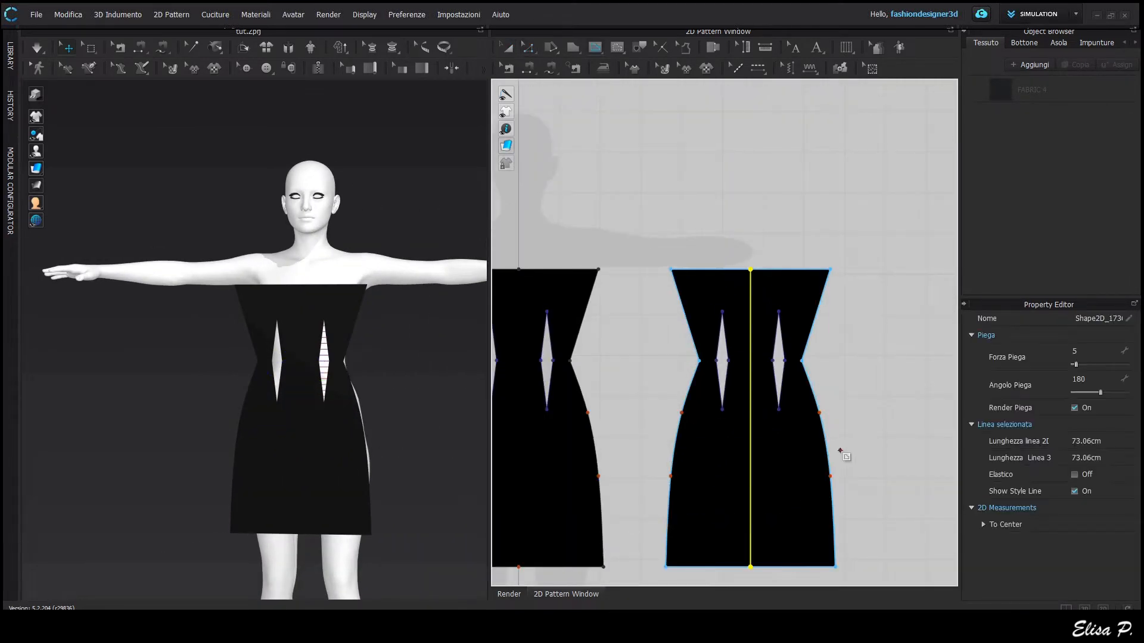
right_click(749, 454)
left_click(783, 405)
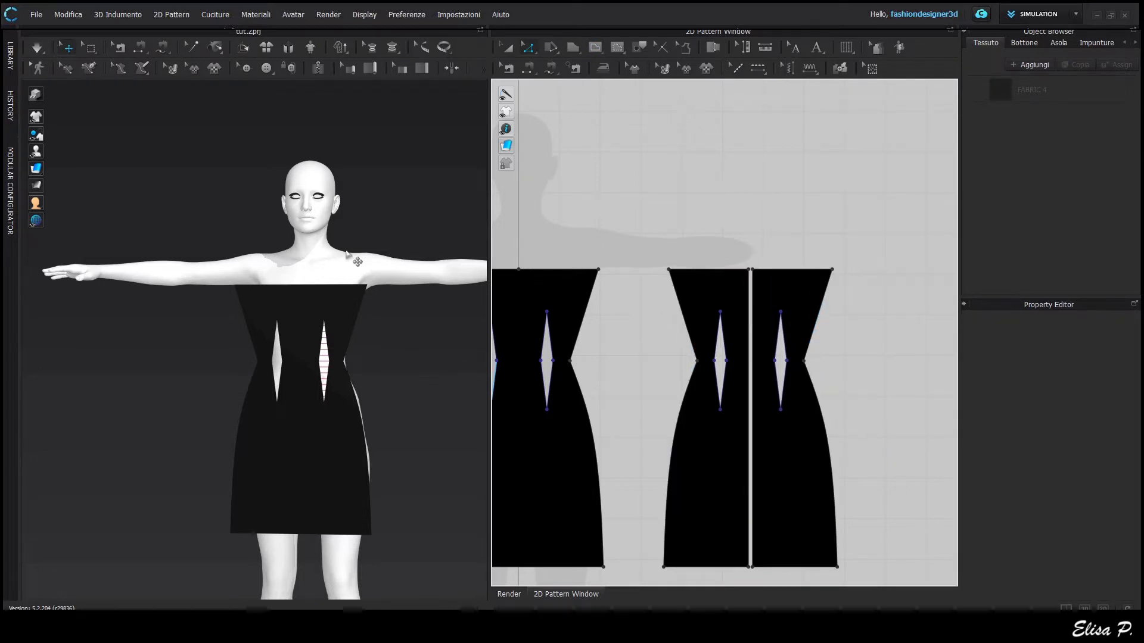
Step: Sew both side edges of the front dress piece to the matching outer edges of the two back pieces
key("m")
left_click(663, 566)
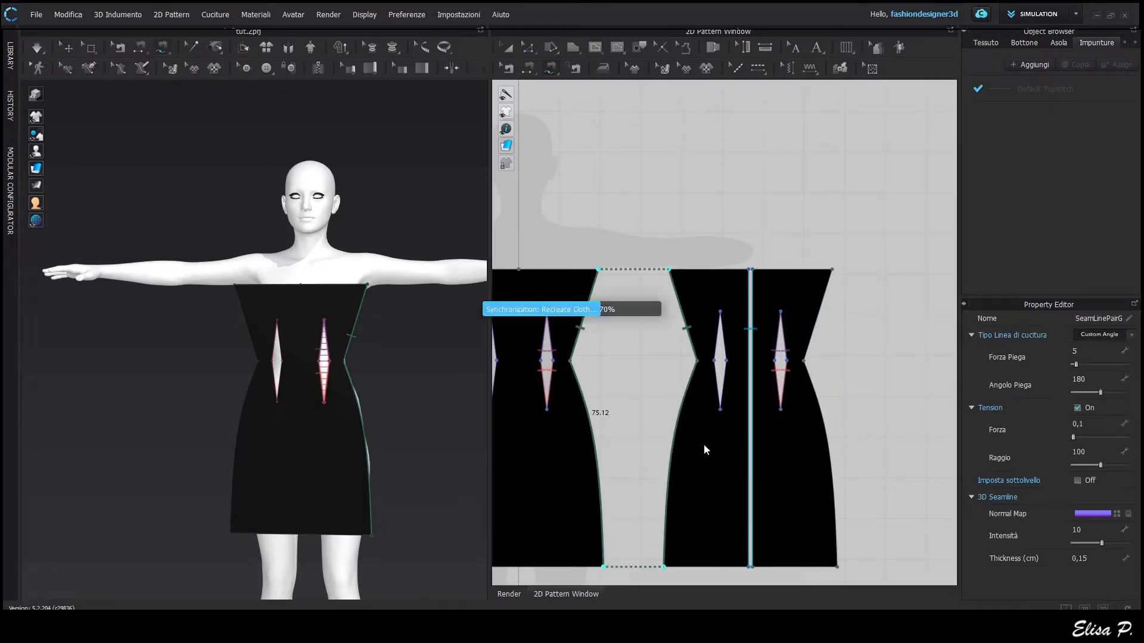
middle_click_drag(680, 445, 753, 421)
scroll(753, 421, "down", 2)
left_click(557, 280)
left_click(553, 520)
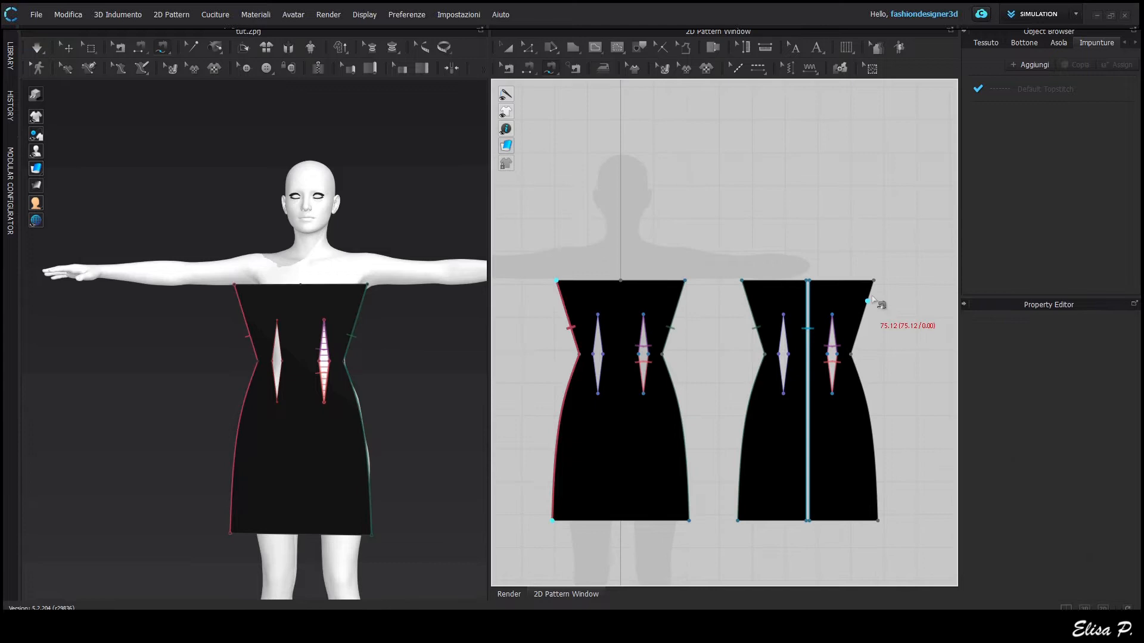
left_click(878, 521)
Step: Sew the remaining darts closed and simulate the dress on the avatar
left_click(781, 333)
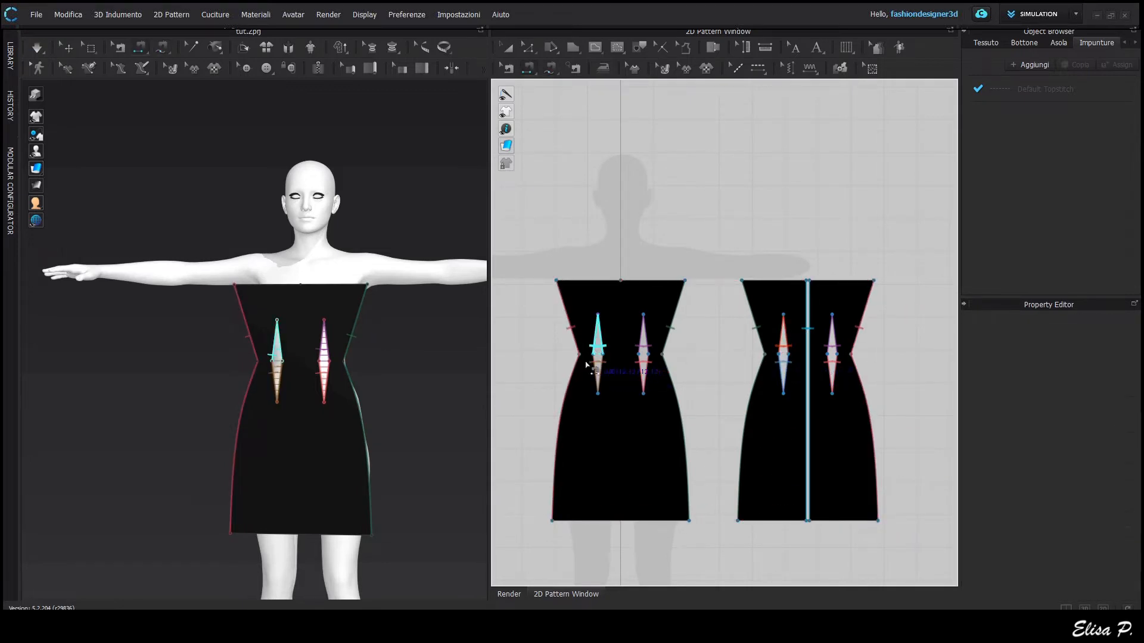
key("space")
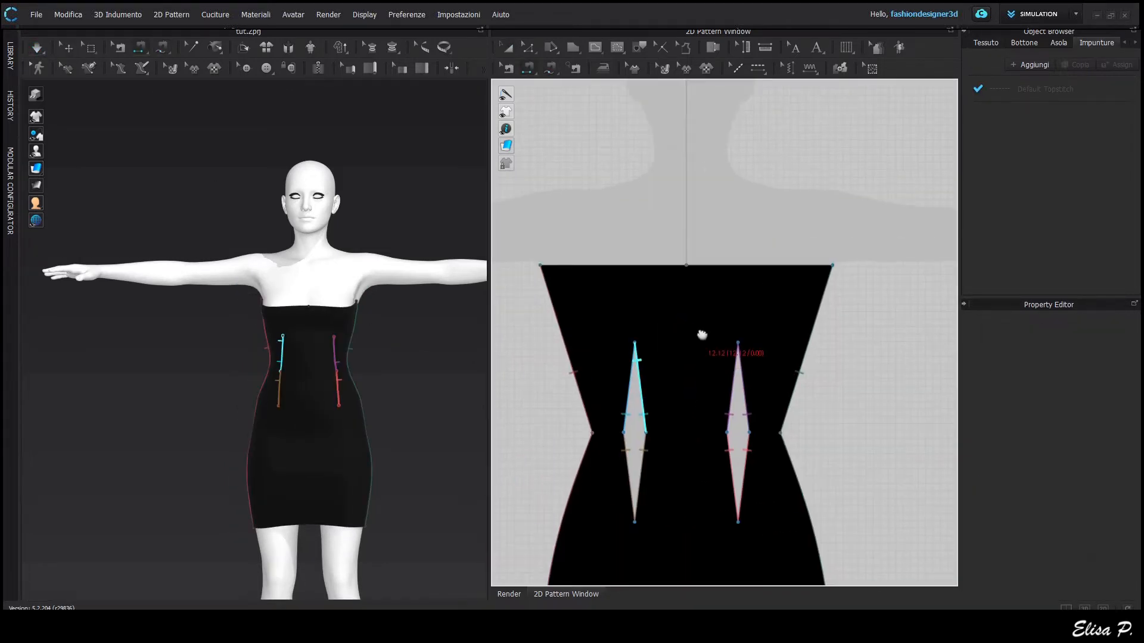
Step: Convert the front top edge's centre point into a curve point, raise it into an upward arc, and simulate the dress
key("z")
right_click(686, 266)
left_click(741, 388)
key("c")
left_click_drag(685, 266, 686, 216)
key("space")
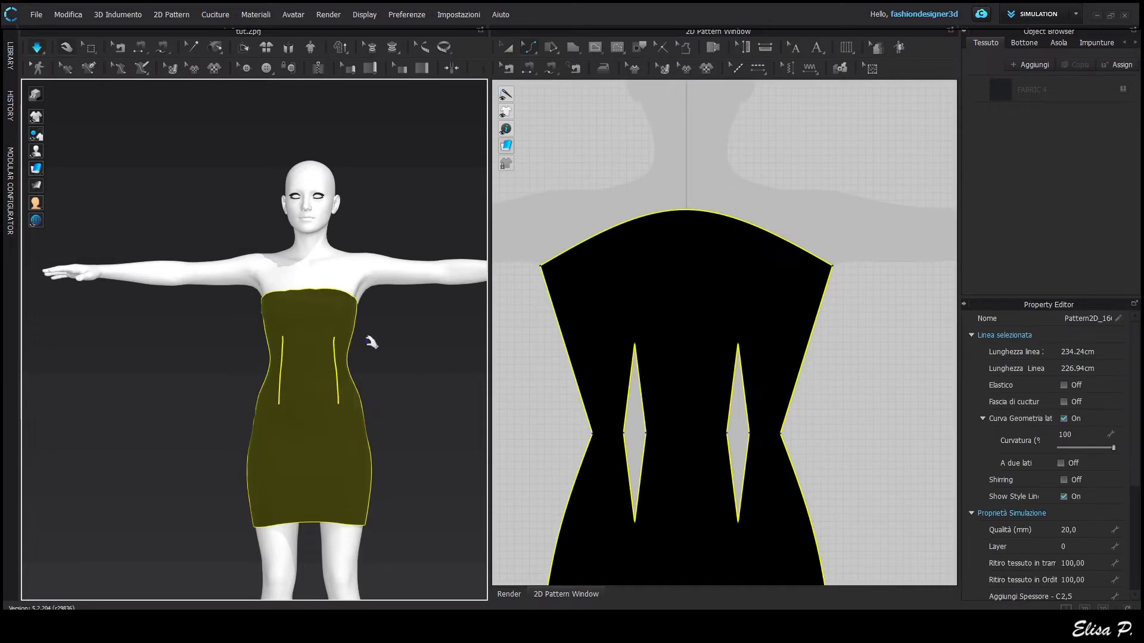
scroll(720, 413, "down", 4)
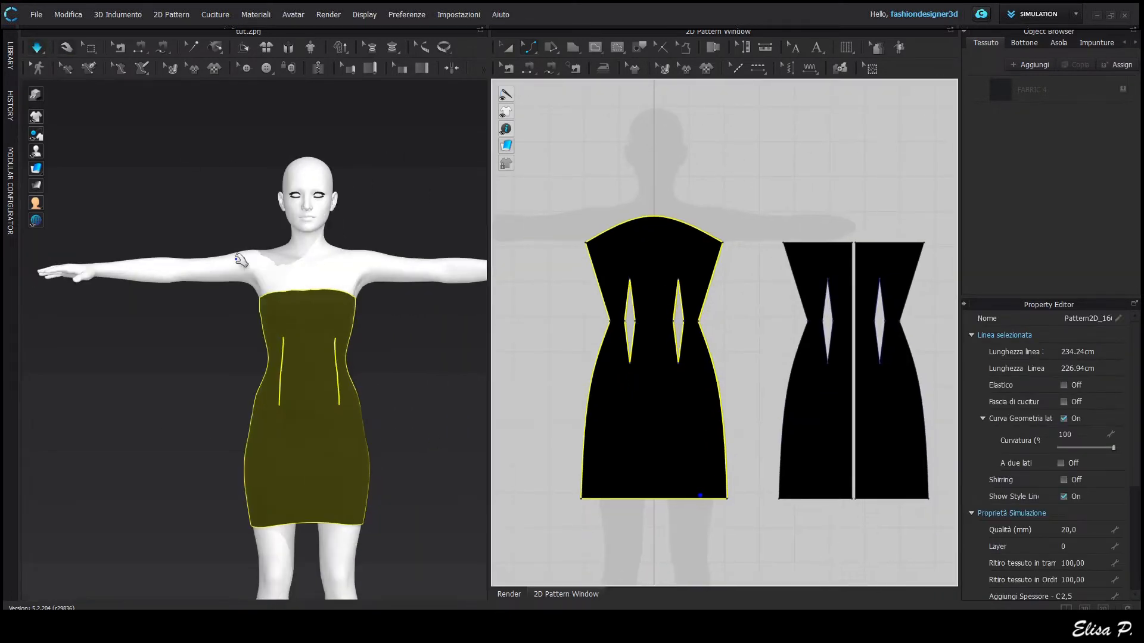
key("space")
Step: Select all the dress pattern pieces and move them down, clear of the silhouette's neck and shoulder area
middle_click_drag(693, 386, 715, 417)
scroll(714, 414, "down", 4)
key("a")
left_click_drag(577, 276, 834, 452)
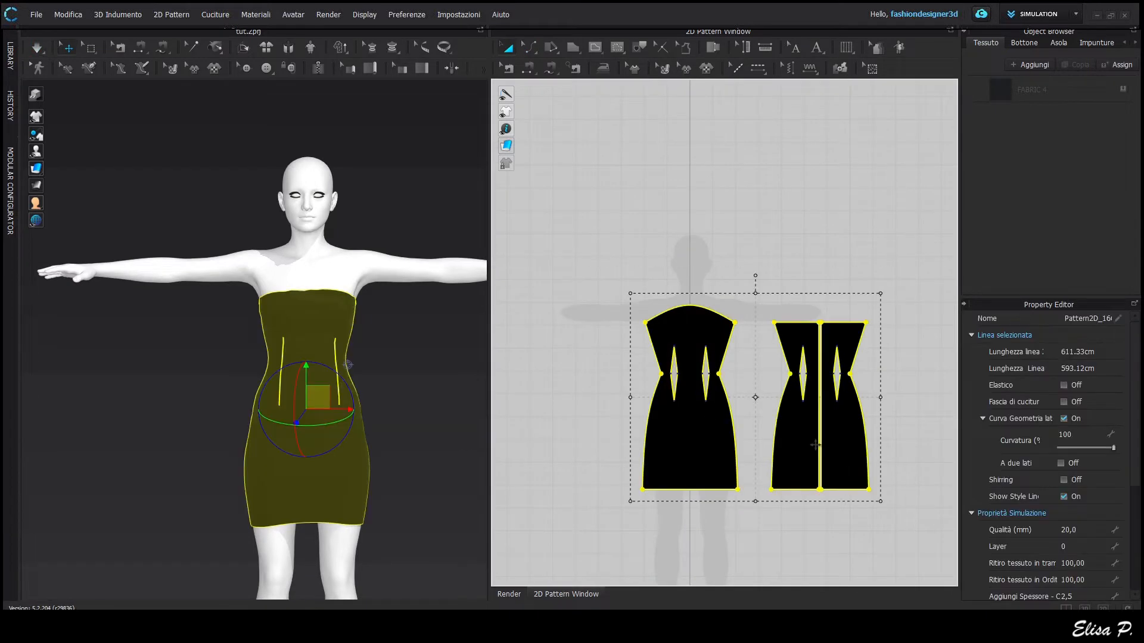
Step: Draw a narrow half-collar trapezoid at the base of the neck and unfold it across the centre line
scroll(697, 333, "up", 6)
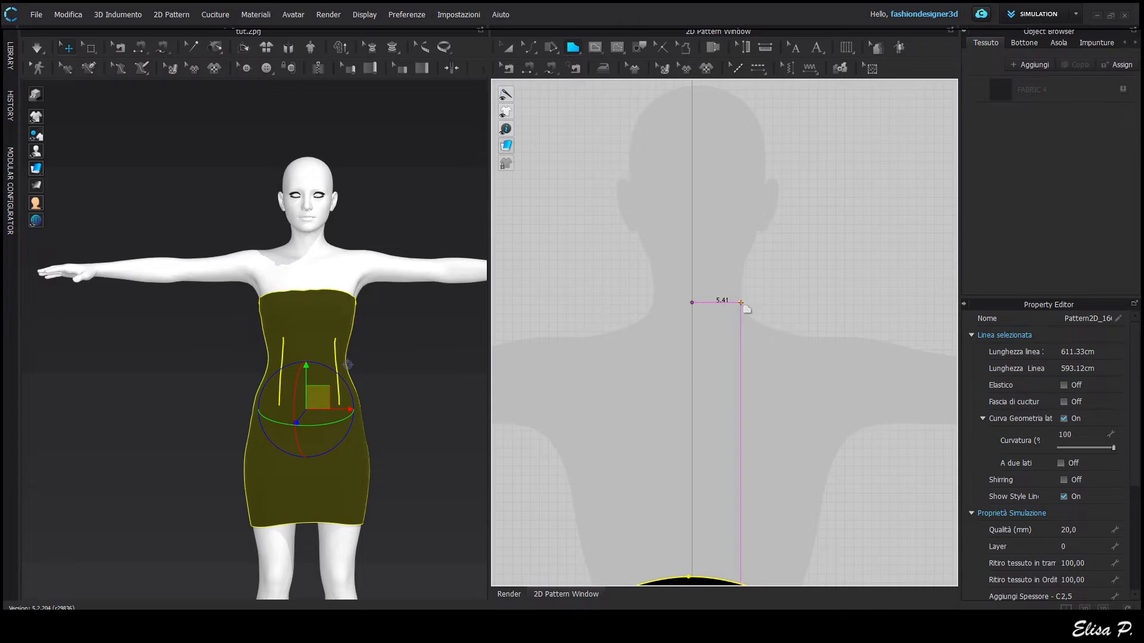
left_click(693, 323)
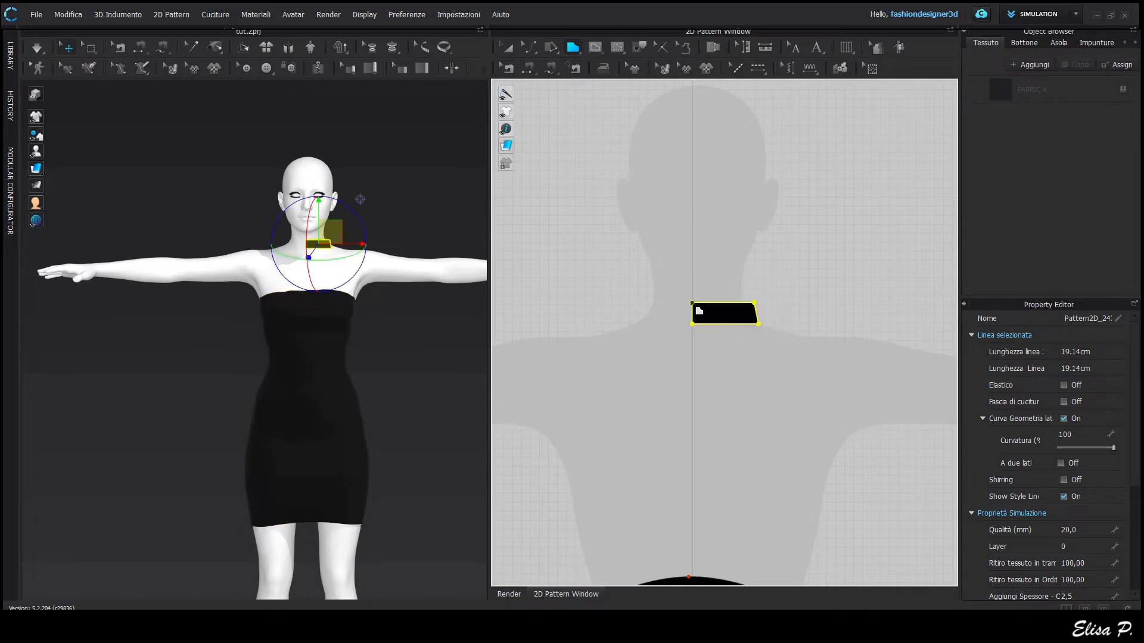
right_click(693, 316)
left_click(753, 411)
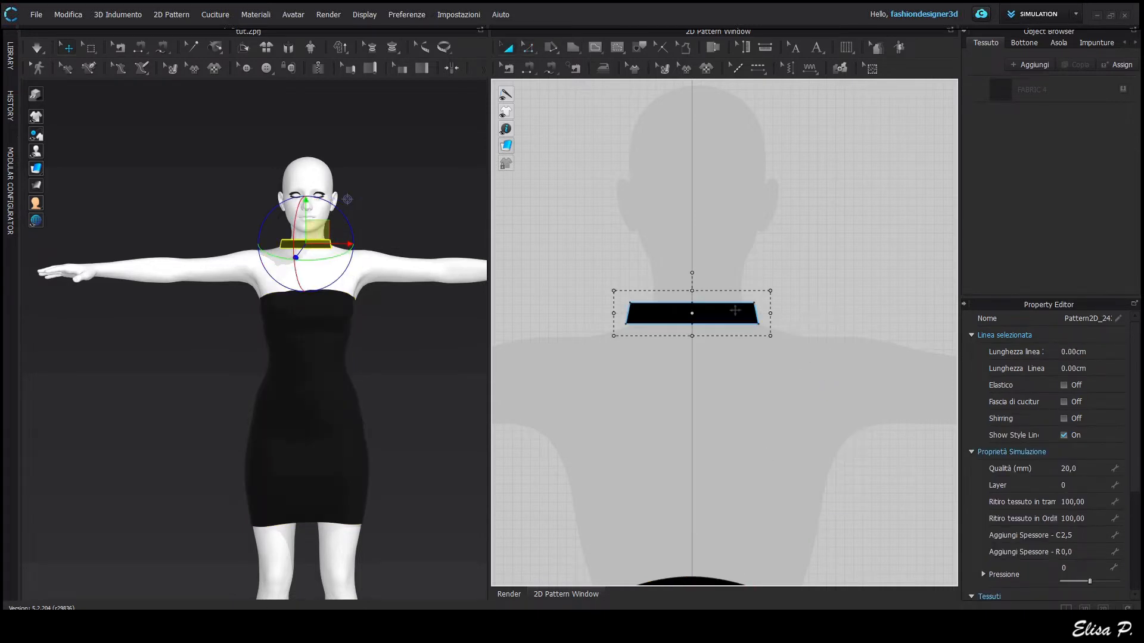
Step: Duplicate the collar beside the original and position the copy behind the avatar's neck in the 3D view
scroll(610, 310, "down", 5)
left_click(816, 320)
middle_click_drag(470, 332, 337, 331)
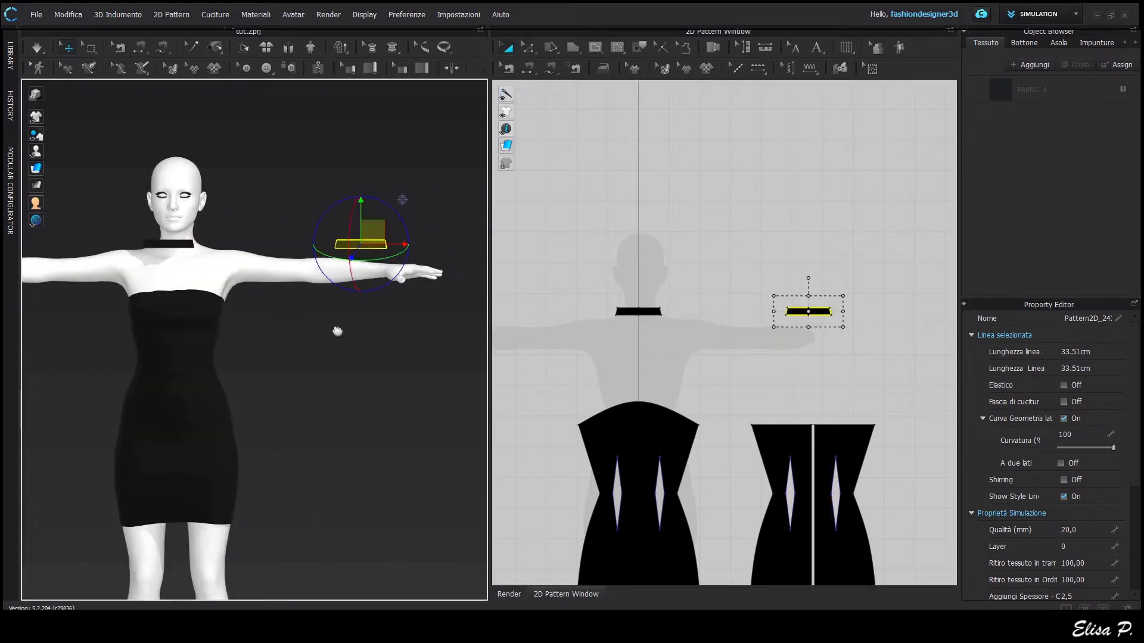
left_click_drag(371, 233, 192, 213)
right_click_drag(215, 256, 89, 263)
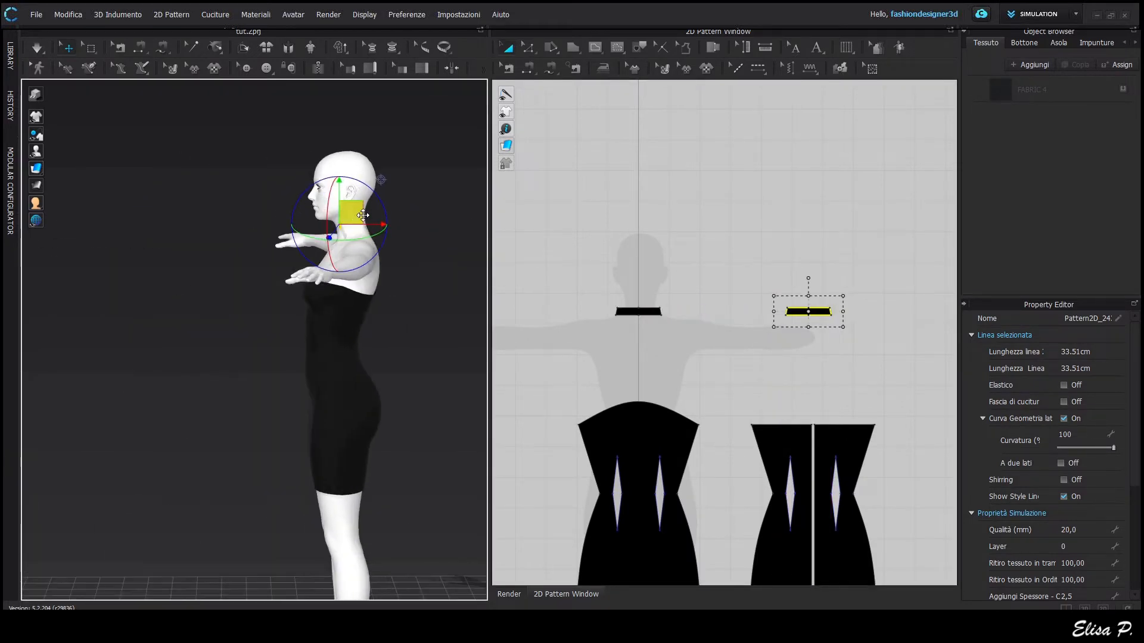
left_click_drag(351, 214, 376, 215)
Step: Move the original collar piece in front of the avatar's neck in the 3D view
scroll(336, 260, "up", 2)
scroll(338, 261, "up", 1)
middle_click_drag(337, 261, 260, 344)
left_click_drag(269, 258, 280, 259)
right_click_drag(298, 262, 490, 296)
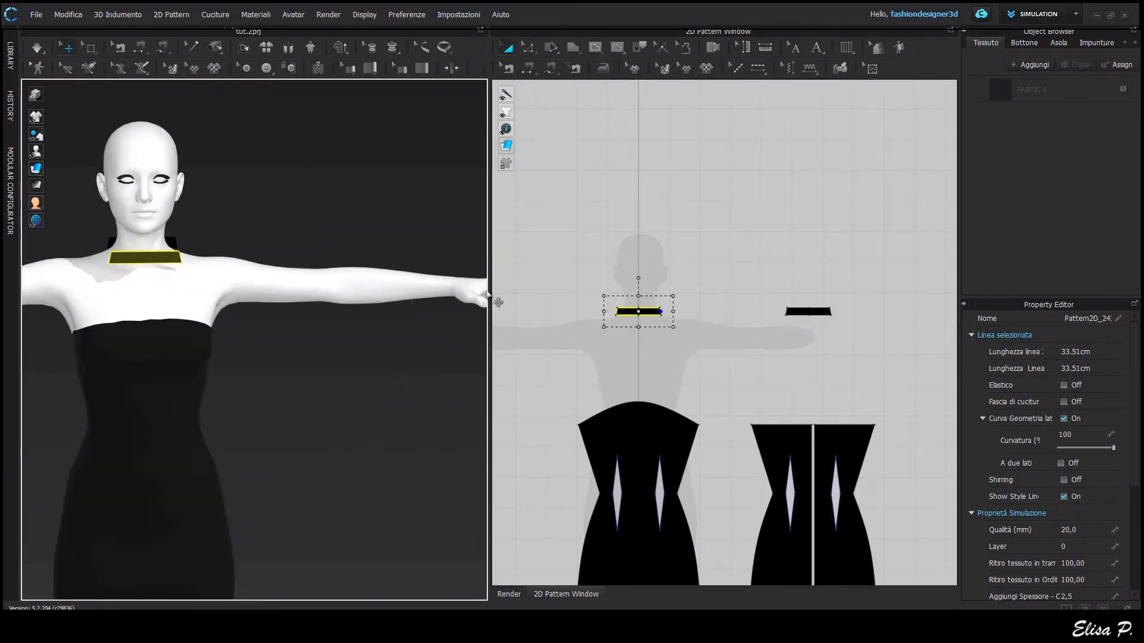
Step: Widen the front collar symmetrically about the centre line to a total outline length of about 53.84 cm
scroll(620, 309, "up", 5)
left_click_drag(840, 323, 954, 330)
scroll(747, 434, "down", 2)
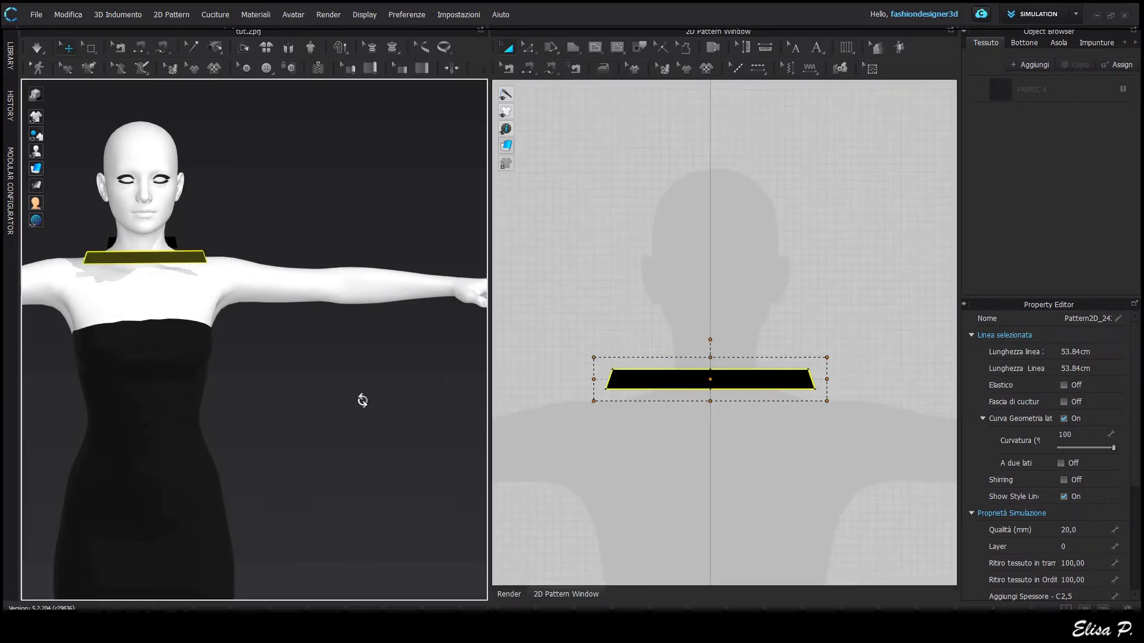
Step: Sew the short side edges of the front collar to the corresponding short edges of the back collar
middle_click_drag(363, 401, 373, 406)
scroll(703, 423, "down", 4)
middle_click_drag(745, 453, 655, 433)
key("n")
left_click(657, 391)
left_click(757, 390)
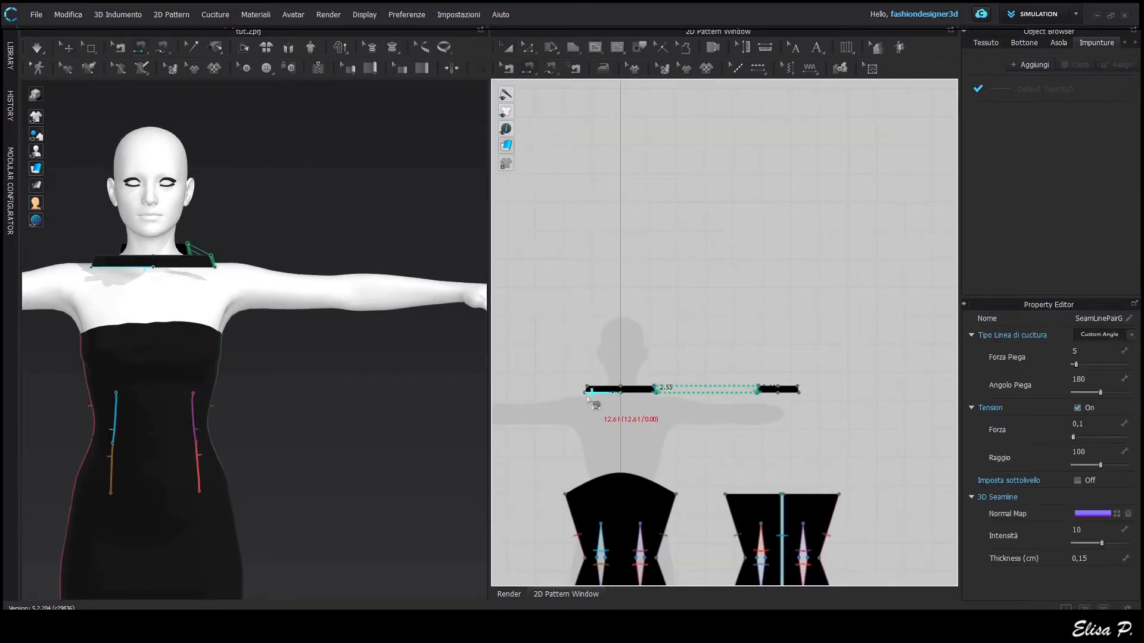
left_click(586, 392)
scroll(585, 394, "up", 3)
scroll(642, 409, "down", 2)
left_click(873, 398)
Step: Widen the back collar symmetrically to a total outline length of about 37.06 cm
scroll(864, 411, "up", 5)
key("a")
left_click(748, 311)
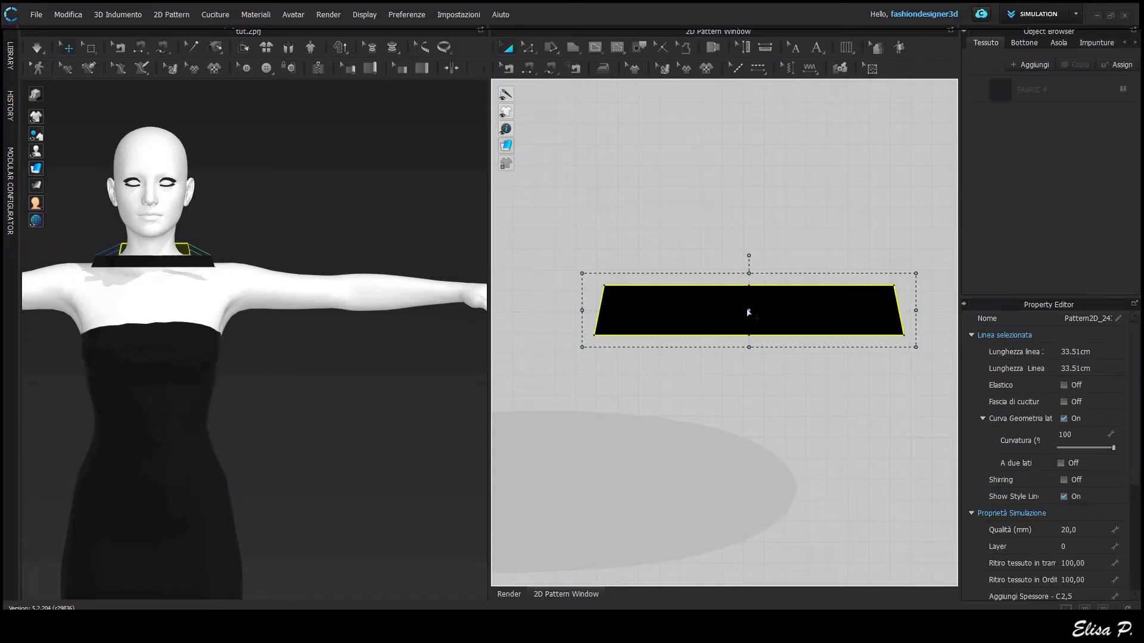
scroll(673, 438, "down", 4)
Step: Simulate the garment and pull the collar into place around the avatar's neck
key("space")
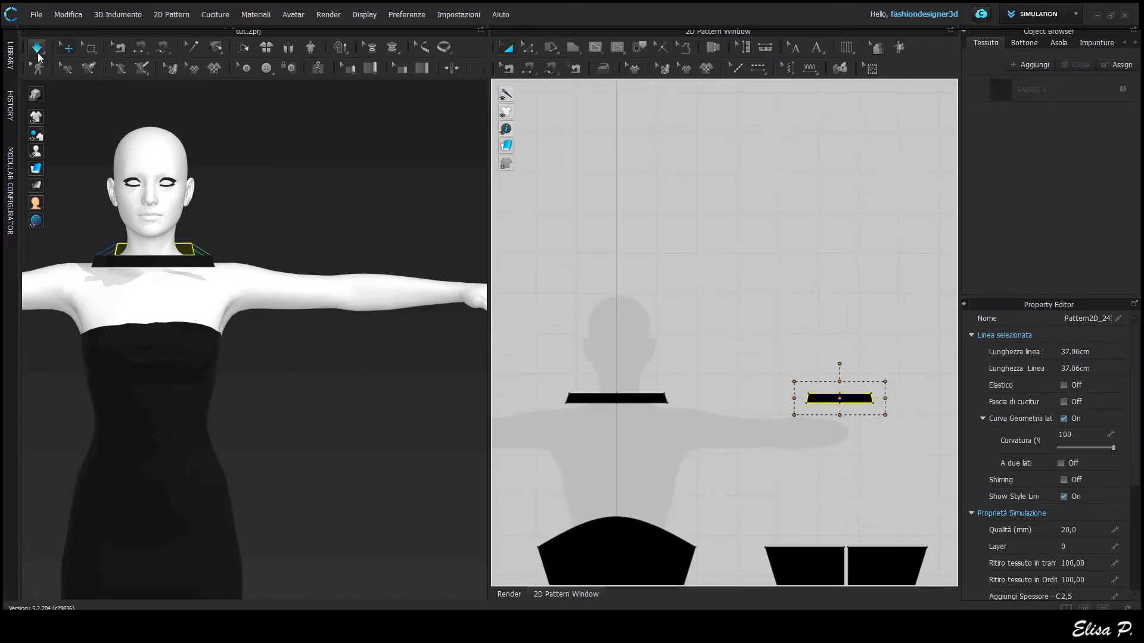
left_click(184, 241)
left_click(179, 253)
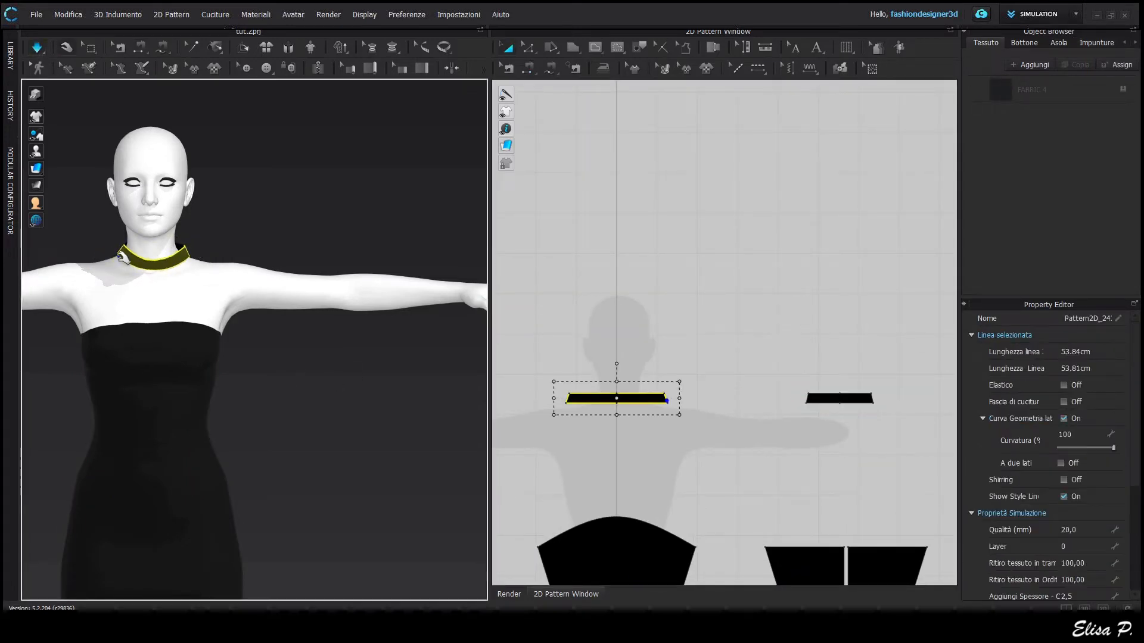
right_click_drag(308, 361, 294, 348)
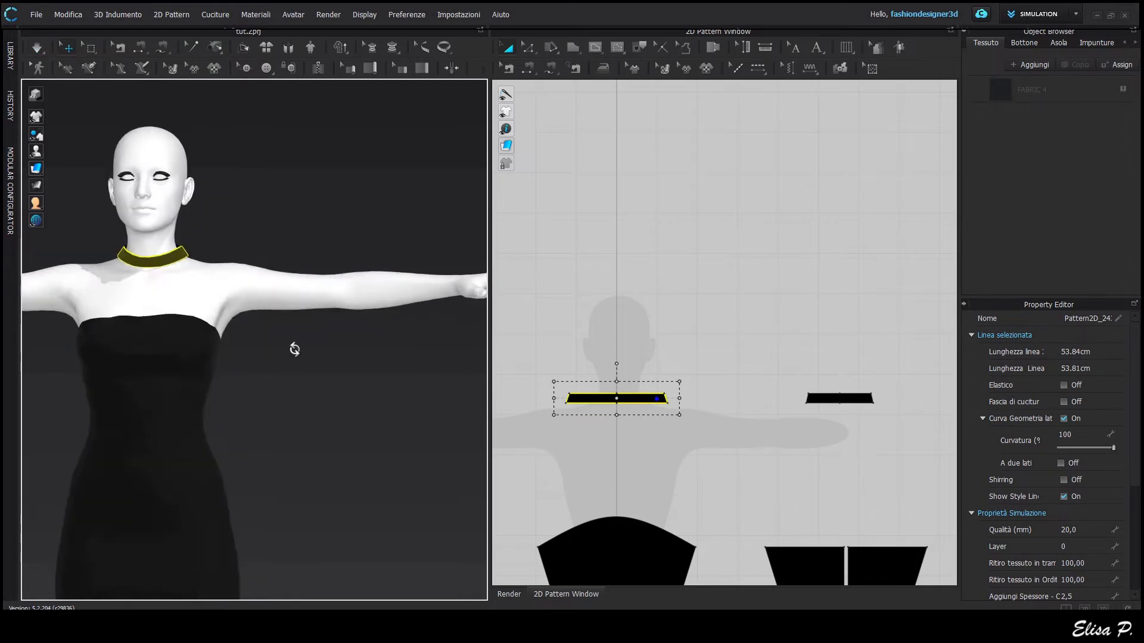
Step: Draw a narrow vertical strap rectangle, about 34.75 cm in outline length, between the front collar and the dress front
scroll(607, 433, "up", 6)
scroll(738, 326, "down", 3)
key("s")
middle_click_drag(792, 291, 768, 235)
left_click_drag(756, 227, 765, 341)
left_click(765, 341)
key("Escape")
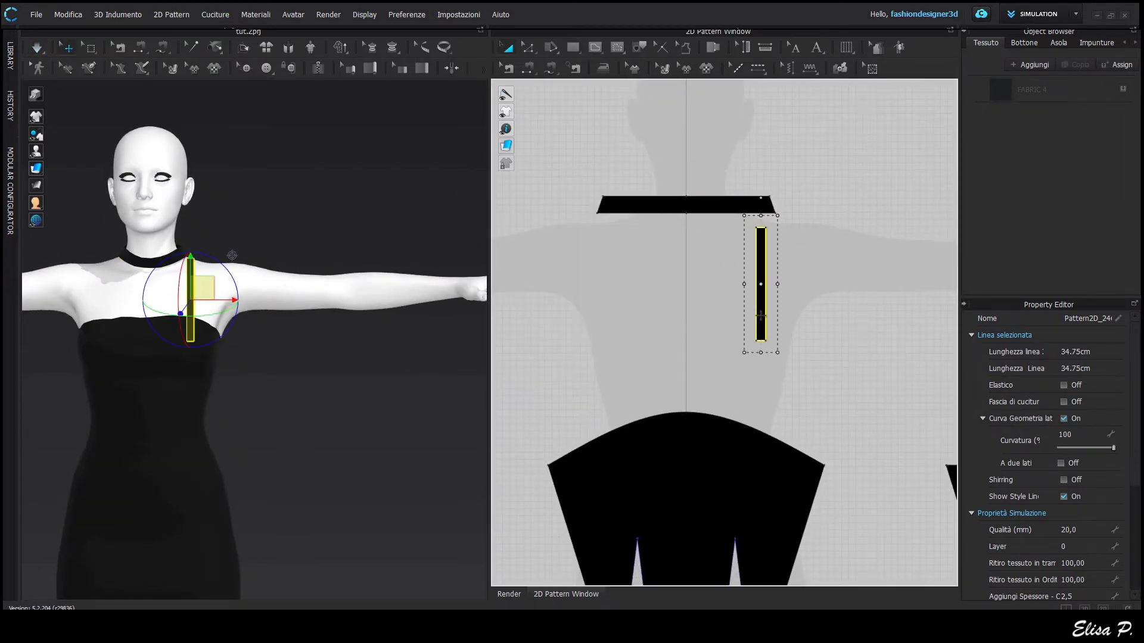
Step: Duplicate the narrow strap six times at equal horizontal spacing, forming a row of seven straps beneath the front collar
right_click(761, 316)
key("Escape")
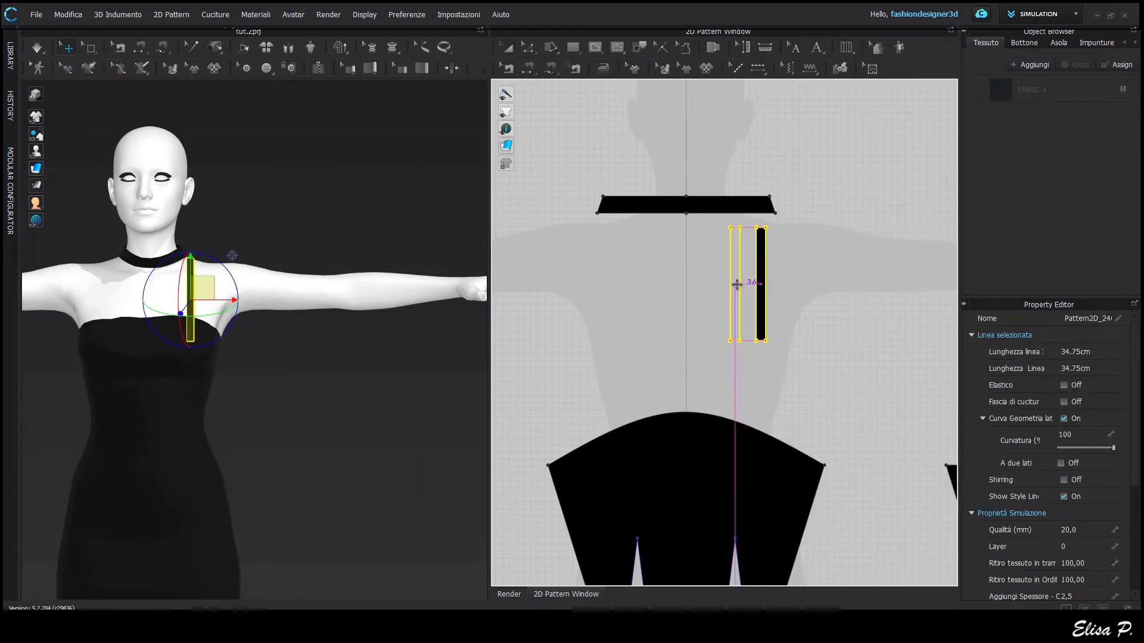
right_click(736, 285)
left_click(632, 291)
left_click(631, 290)
left_click(631, 291)
left_click(632, 291)
left_click(631, 290)
key("Return")
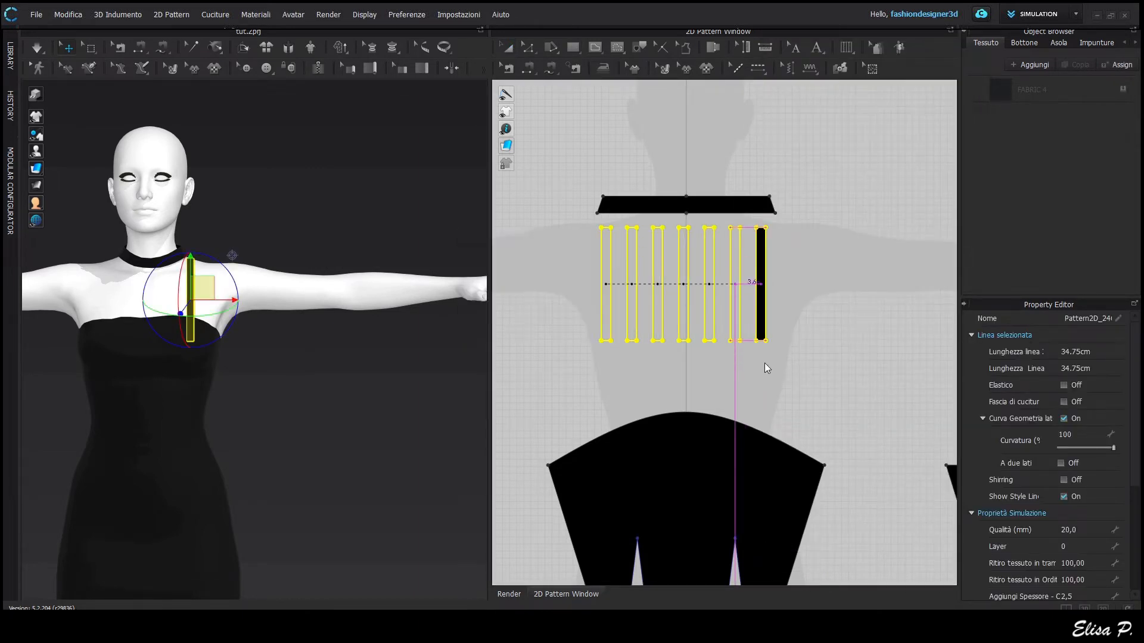
left_click(763, 352)
scroll(768, 369, "up", 3)
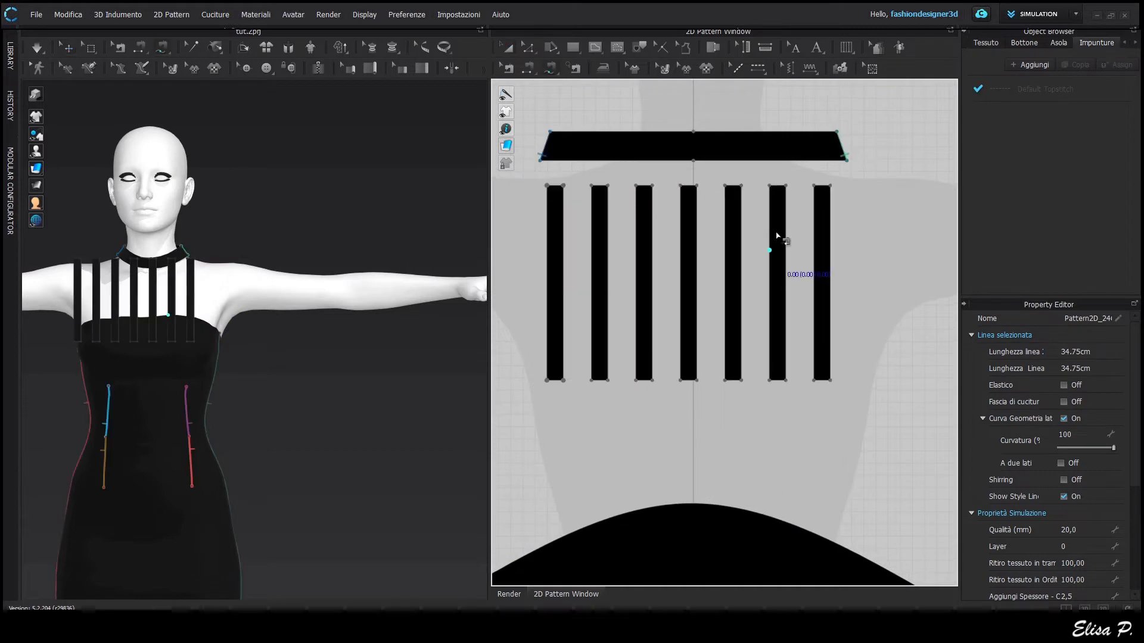
Step: Sew the top edges of the three straps right of the centre line to the front collar's lower edge
scroll(837, 189, "up", 3)
middle_click_drag(836, 190, 909, 357)
left_click(870, 350)
left_click(896, 349)
scroll(908, 315, "up", 3)
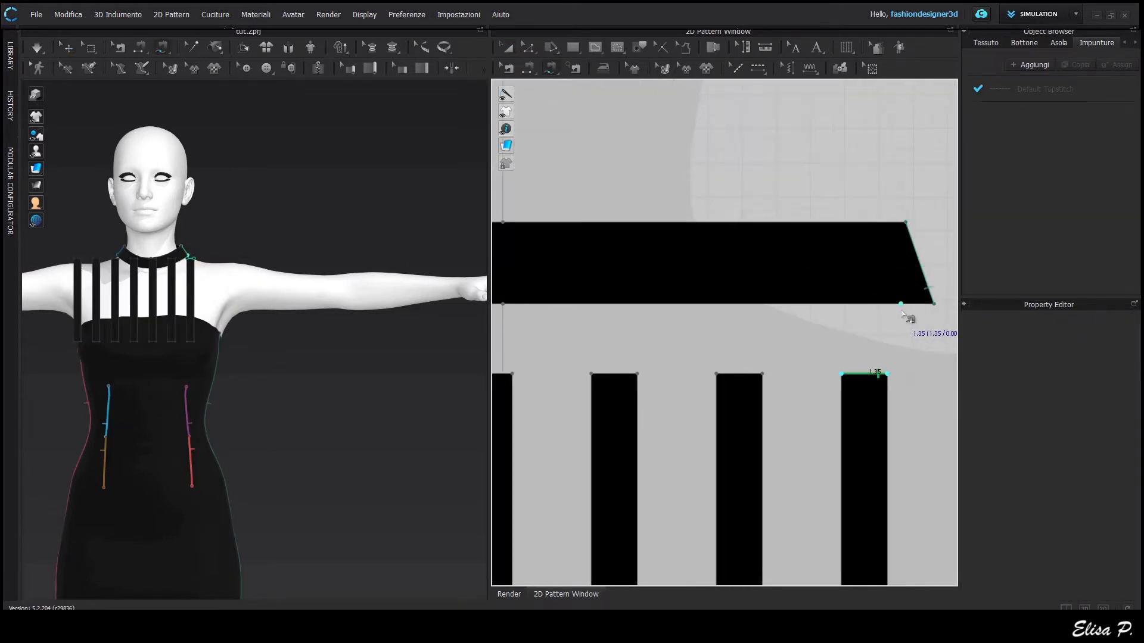
left_click(853, 310)
left_click(810, 304)
left_click(614, 374)
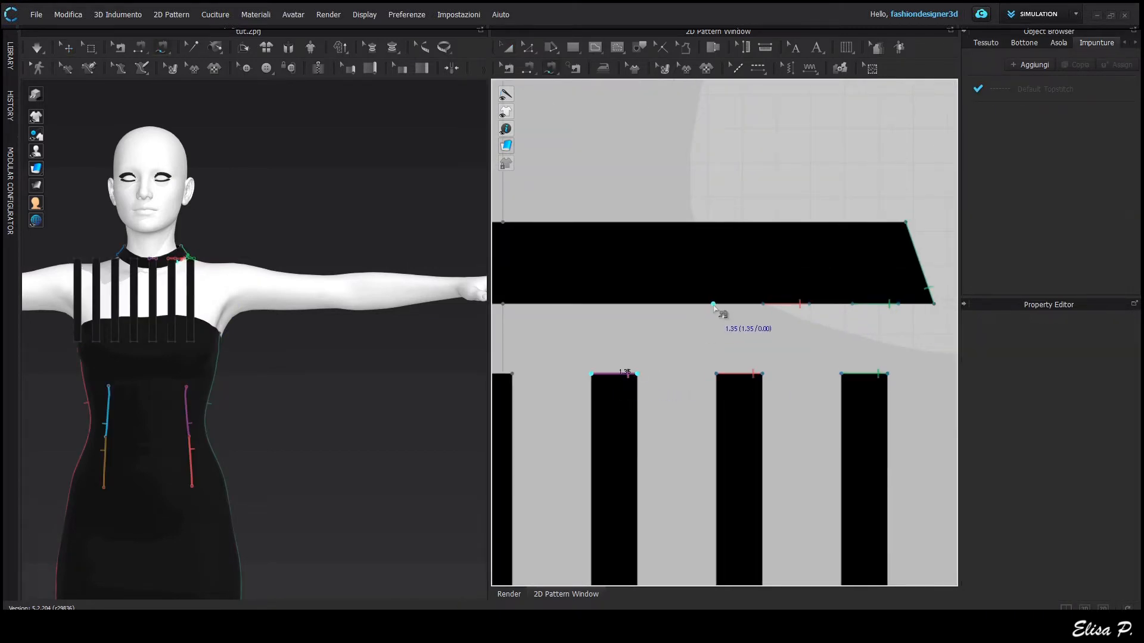
left_click(693, 304)
Step: Sew the top edges of the centre strap and the three straps left of it to the front collar's lower edge
middle_click_drag(588, 316, 774, 319)
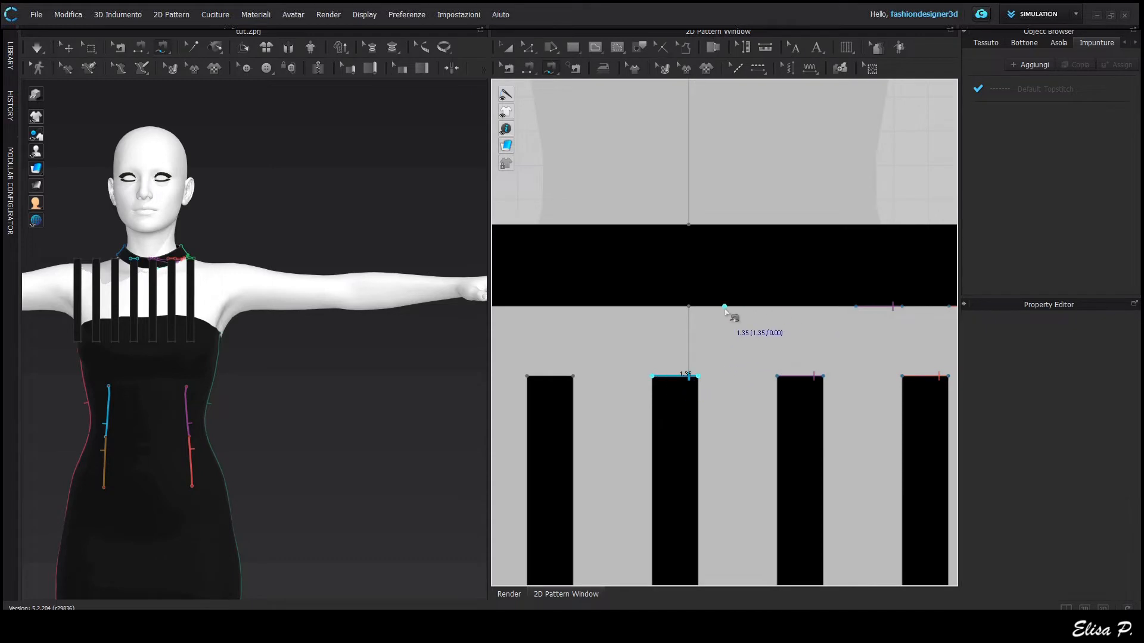
middle_click_drag(573, 376, 728, 361)
left_click(680, 360)
left_click(726, 360)
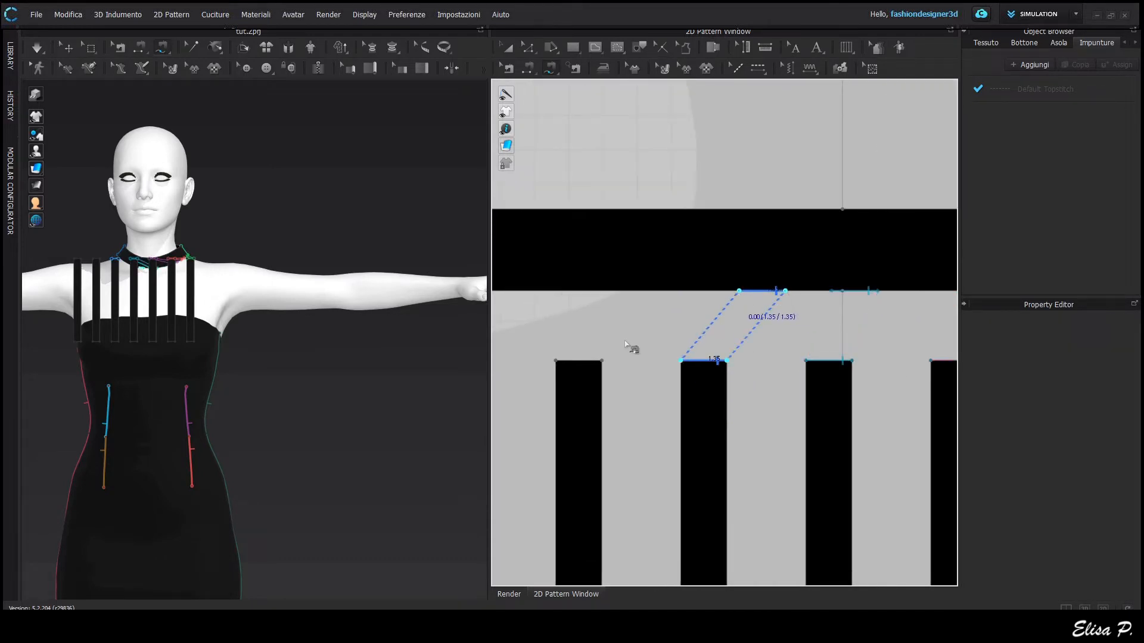
left_click(619, 295)
middle_click_drag(633, 372, 782, 374)
left_click(626, 362)
left_click(579, 363)
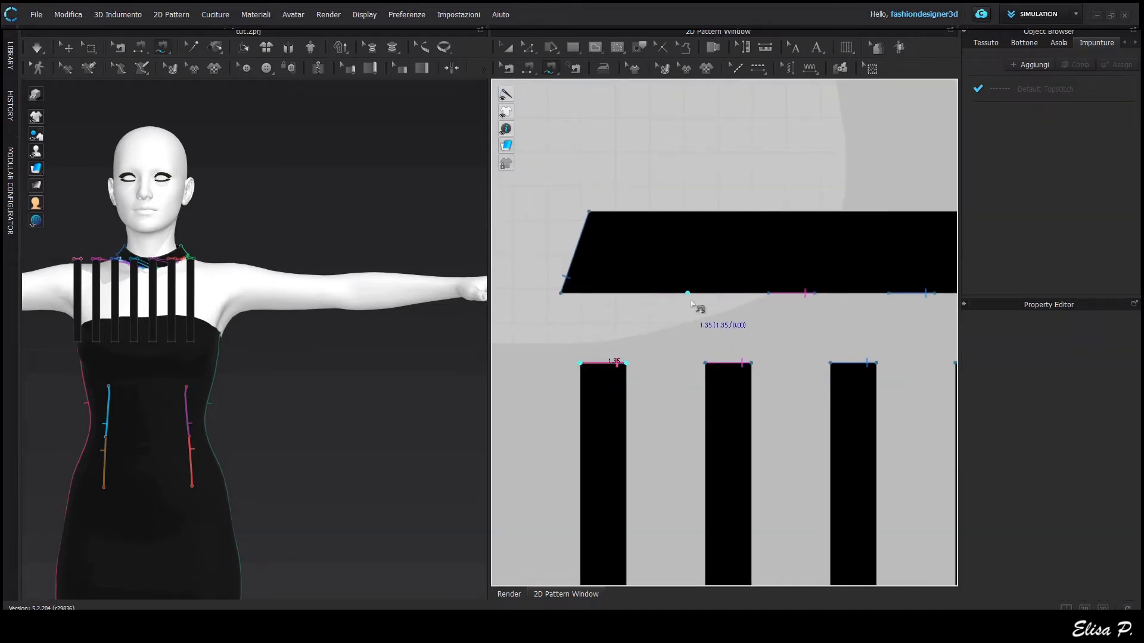
left_click(687, 313)
Step: Reposition the strap seams along the front collar's lower edge so that they are evenly spaced
key("b")
scroll(687, 312, "down", 4)
scroll(784, 352, "up", 5)
middle_click_drag(857, 301, 692, 301)
left_click(842, 258)
Step: Sew the bottom edges of the three straps right of the centre line to the dress front's curved top edge
scroll(795, 382, "down", 5)
middle_click_drag(751, 459, 820, 219)
scroll(782, 320, "down", 5)
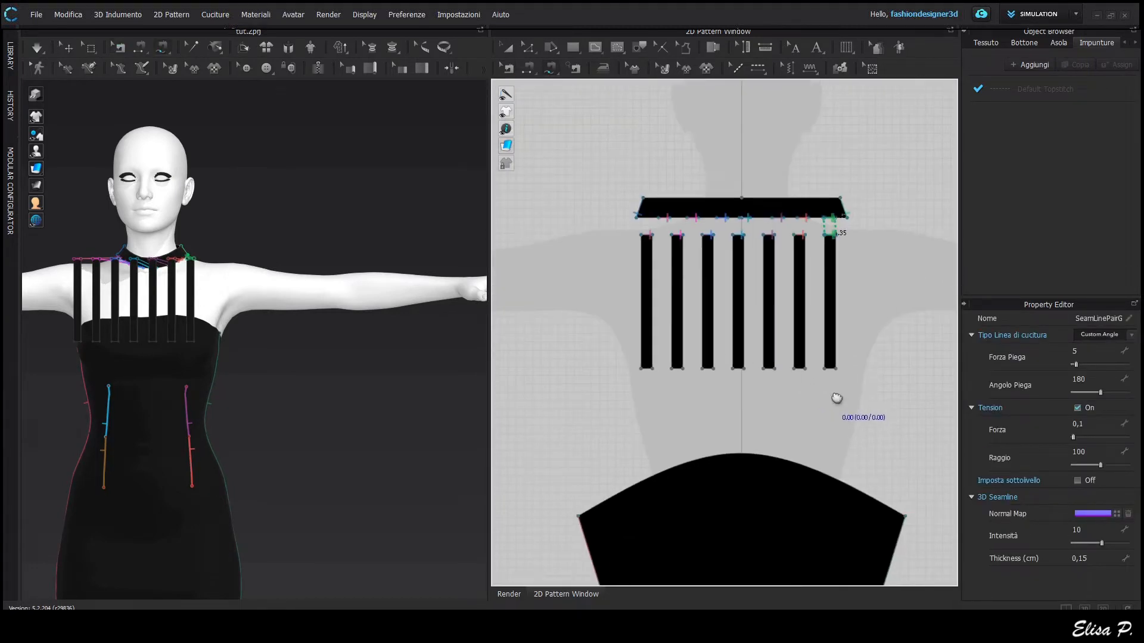
key("m")
left_click(824, 369)
left_click(835, 369)
scroll(880, 502, "up", 5)
left_click(867, 496)
scroll(868, 499, "down", 3)
left_click(708, 209)
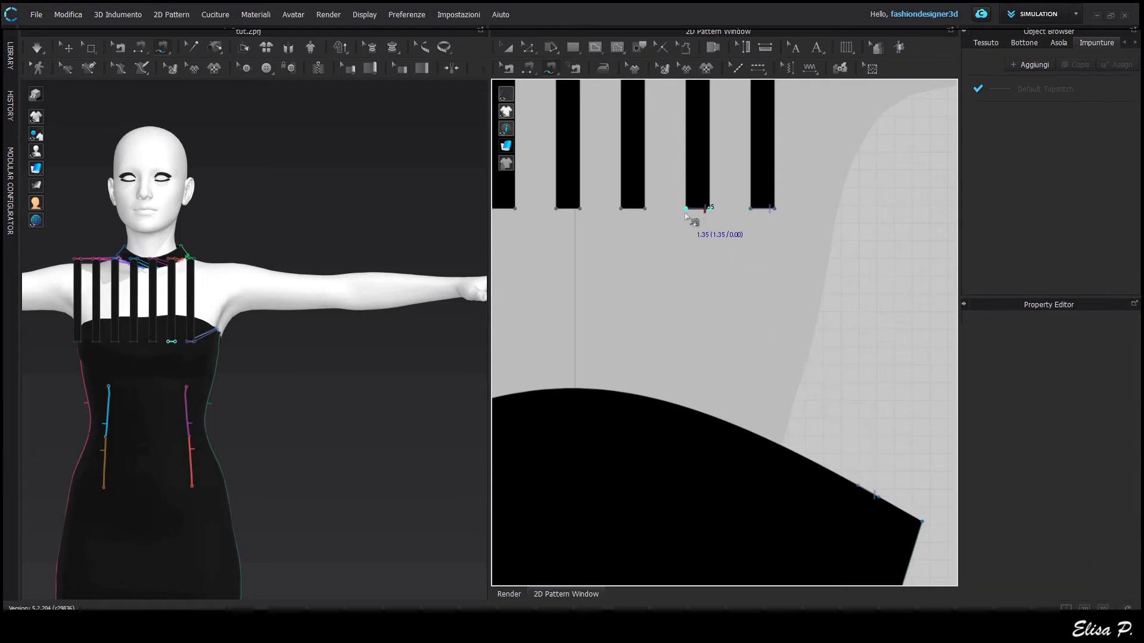
left_click(686, 209)
left_click(787, 449)
left_click(766, 438)
left_click(645, 209)
left_click(621, 209)
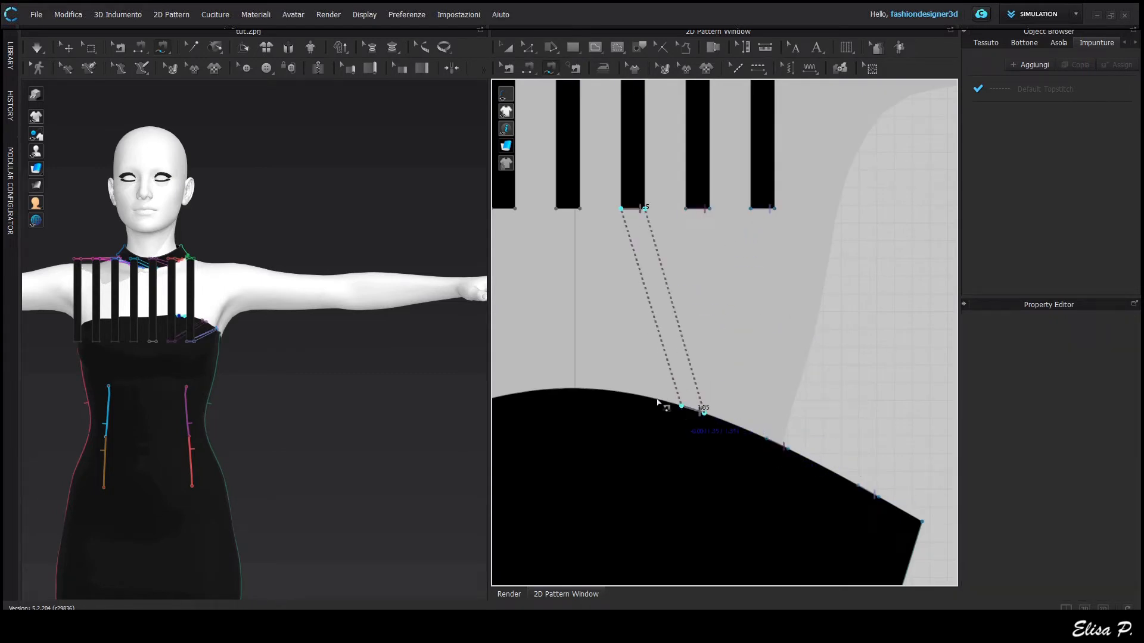
left_click(657, 399)
Step: Sew the bottom edges of the centre strap and the three left straps to the dress front's curved top edge
middle_click_drag(613, 343, 756, 351)
left_click(723, 218)
left_click(699, 217)
left_click(738, 397)
left_click(715, 397)
middle_click_drag(678, 292, 813, 261)
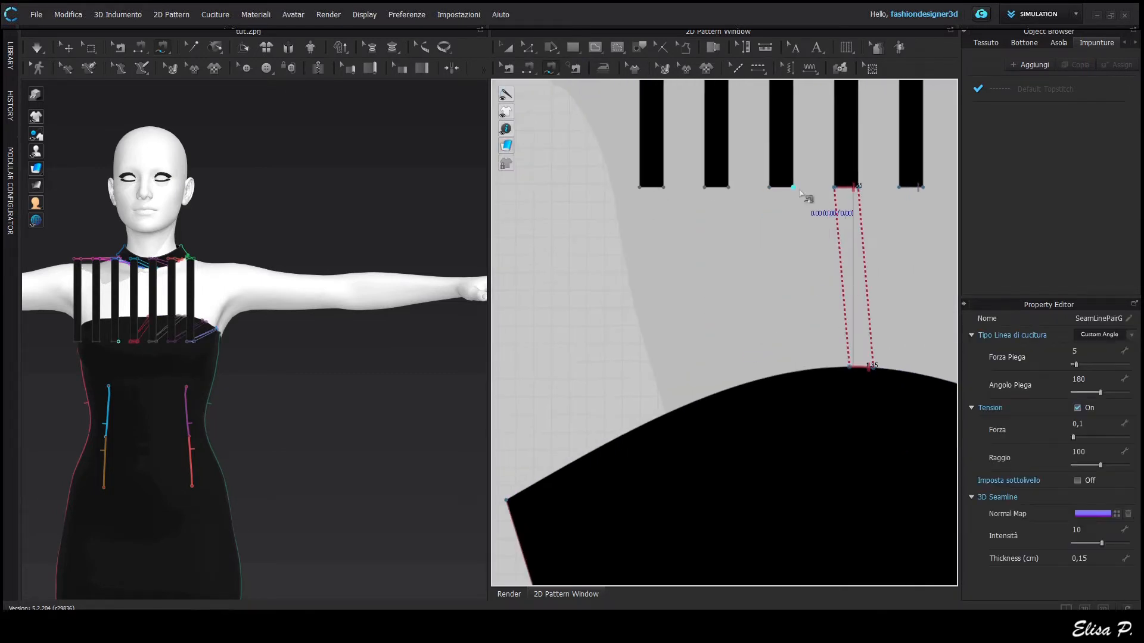
left_click(794, 188)
left_click(770, 188)
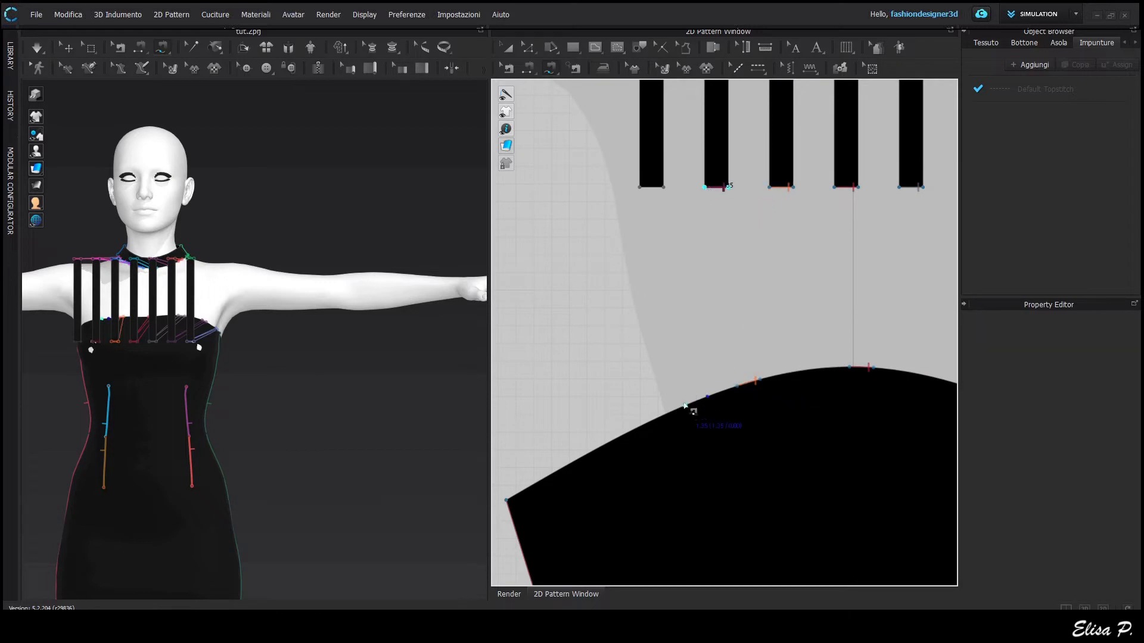
left_click(610, 396)
scroll(834, 376, "down", 5)
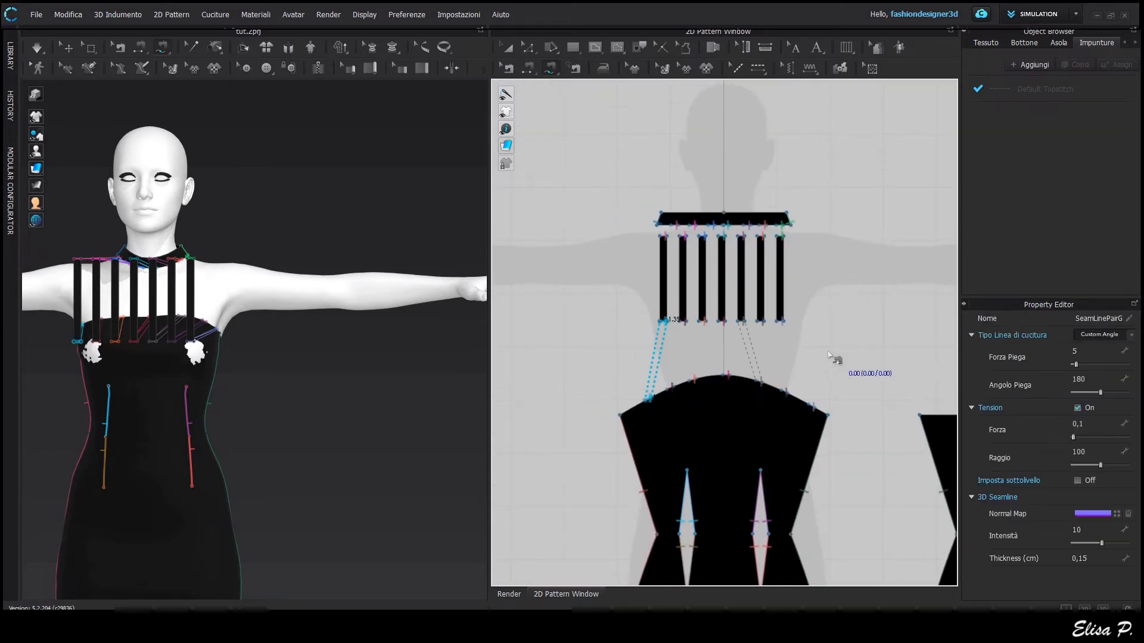
Step: Shorten all seven straps equally by raising their bottom edges together, and simulate the garment
scroll(690, 366, "up", 3)
scroll(689, 366, "down", 2)
key("z")
left_click_drag(579, 315, 856, 351)
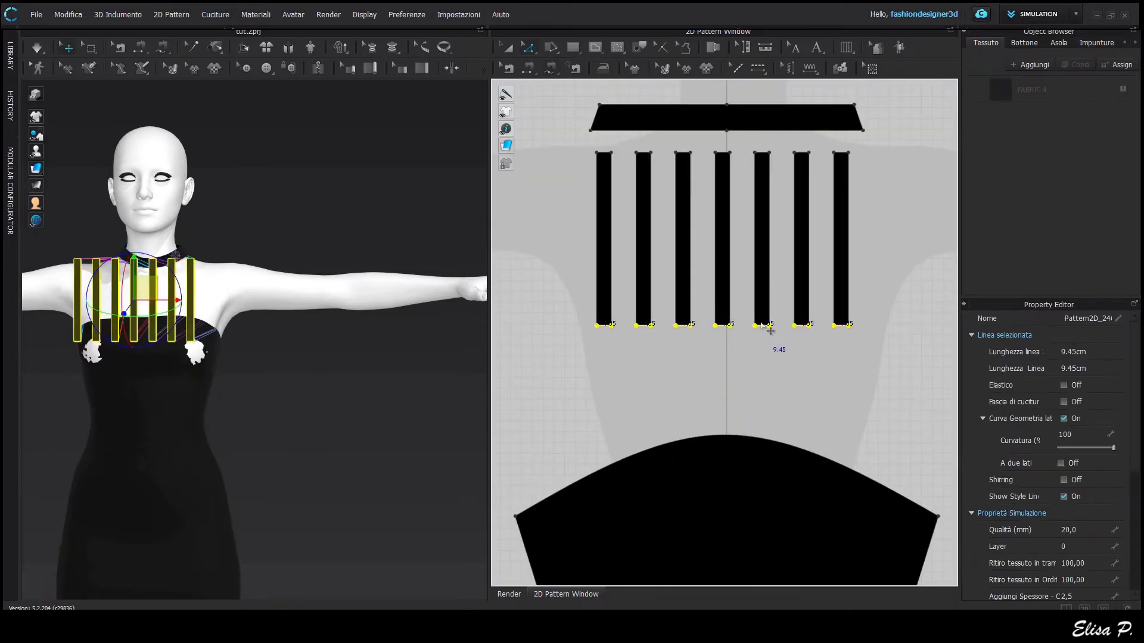
left_click_drag(769, 324, 758, 300)
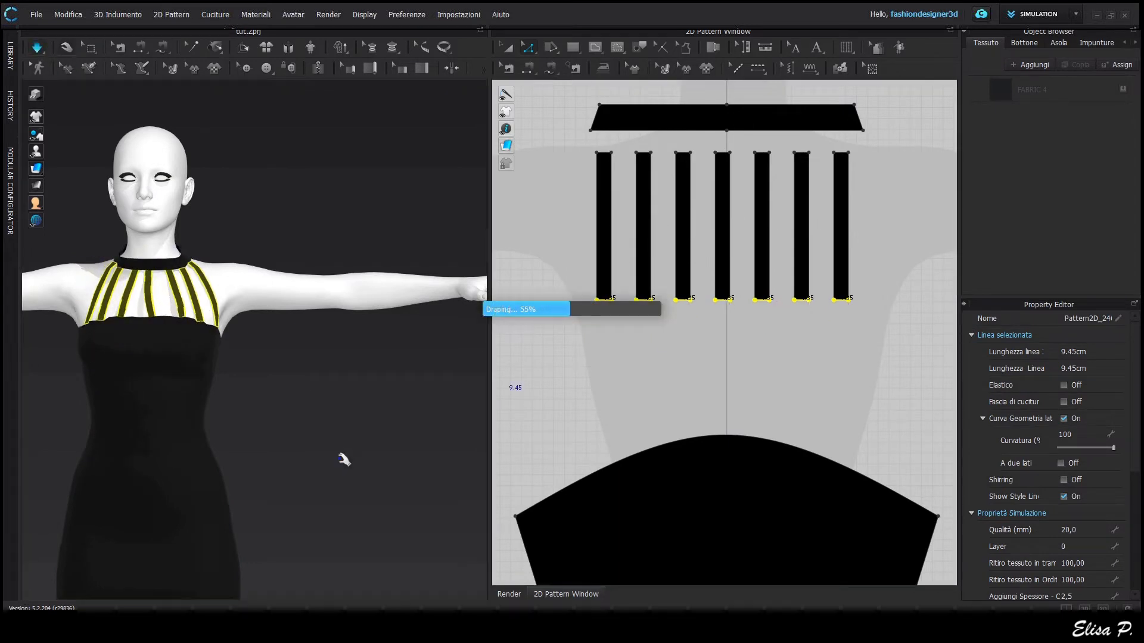
Step: Adjust the positions of the strap seams along the dress front's curved top edge
key("n")
scroll(842, 396, "up", 2)
scroll(843, 396, "up", 2)
left_click(746, 124)
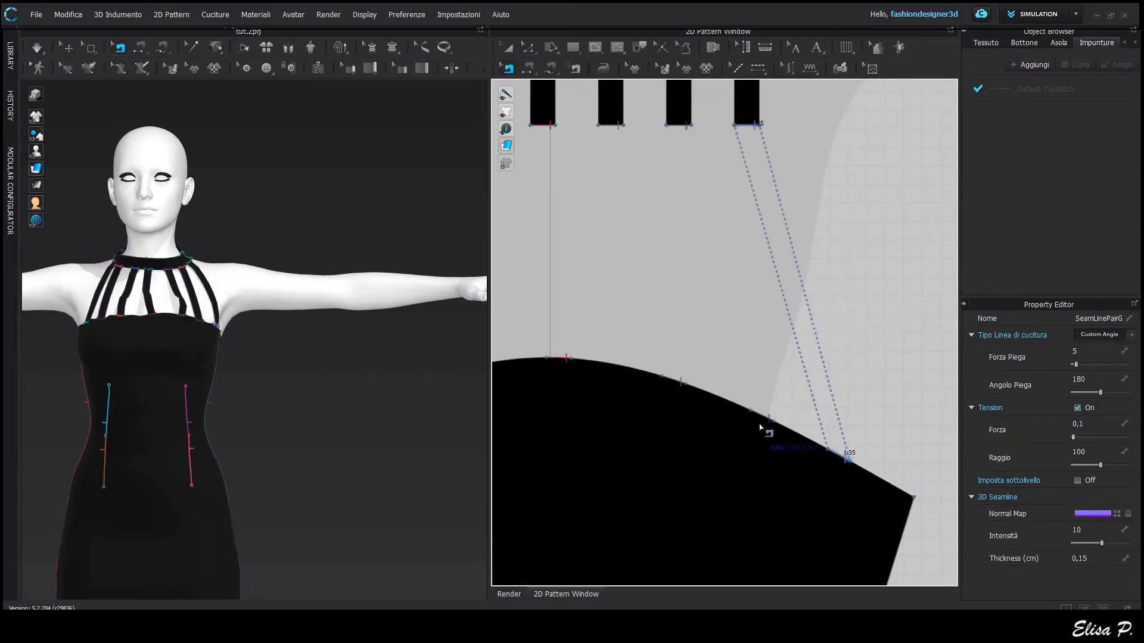
left_click(678, 386)
scroll(649, 411, "down", 3)
left_click(601, 364)
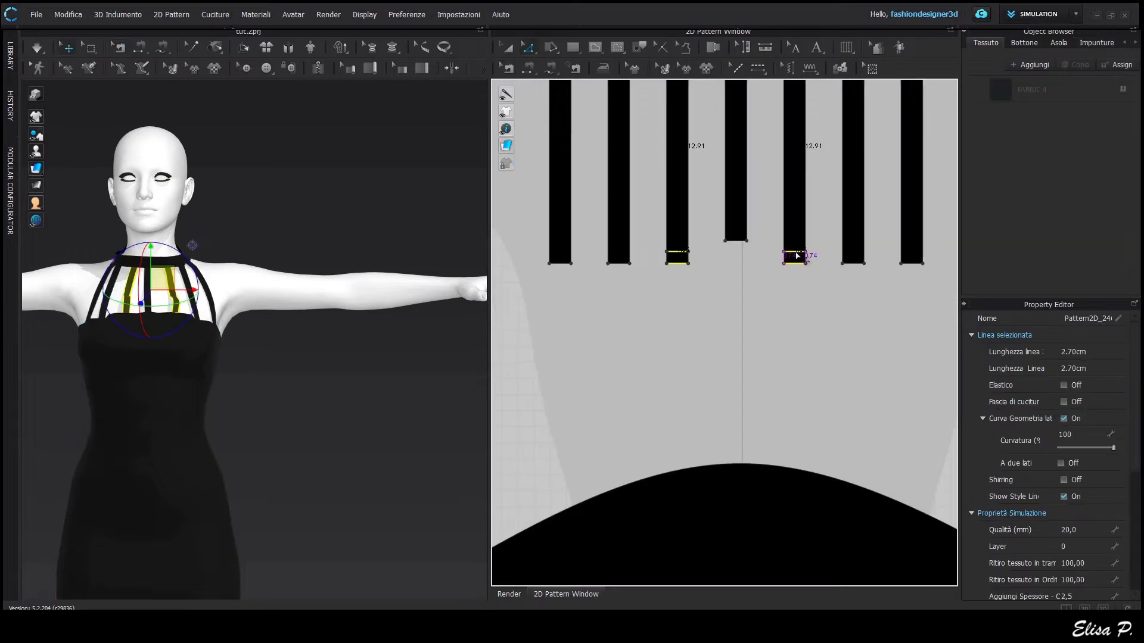
Step: Shorten the five inner straps in symmetric pairs, leaving the centre strap shortest and the lengths growing outward, while simulating the fit
left_click_drag(797, 256, 678, 224)
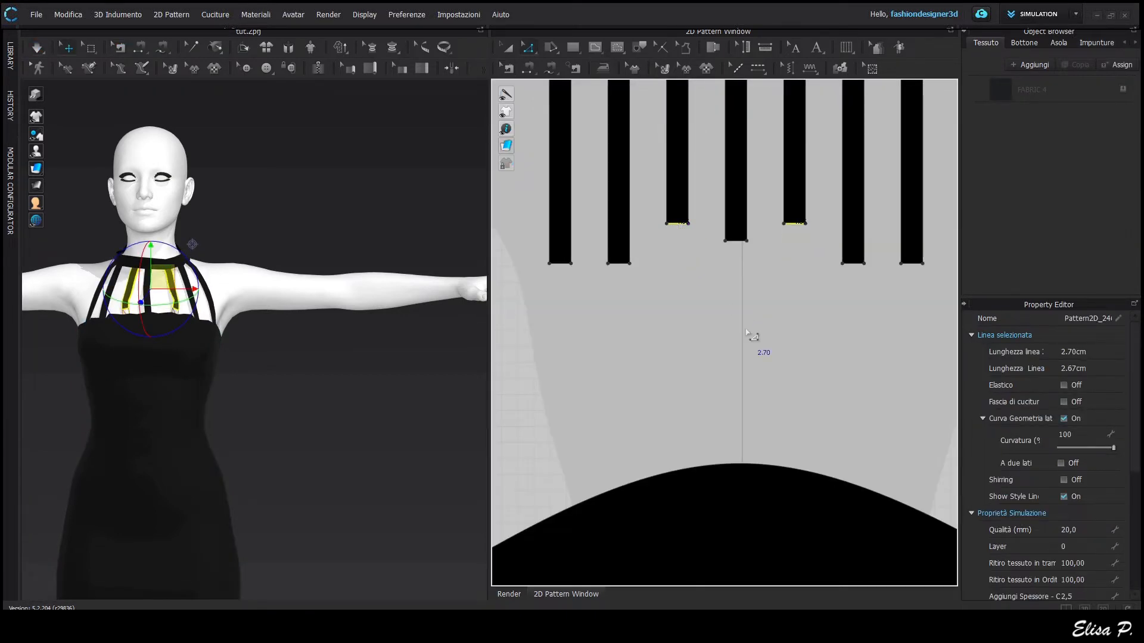
left_click(738, 243)
left_click(854, 263)
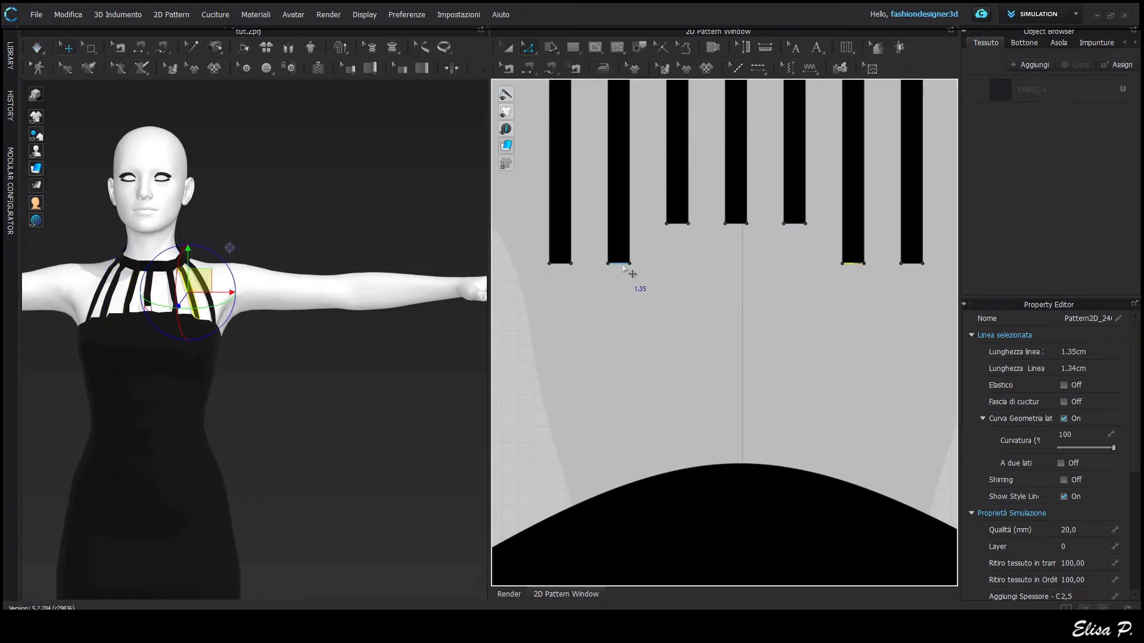
left_click(619, 263, "shift")
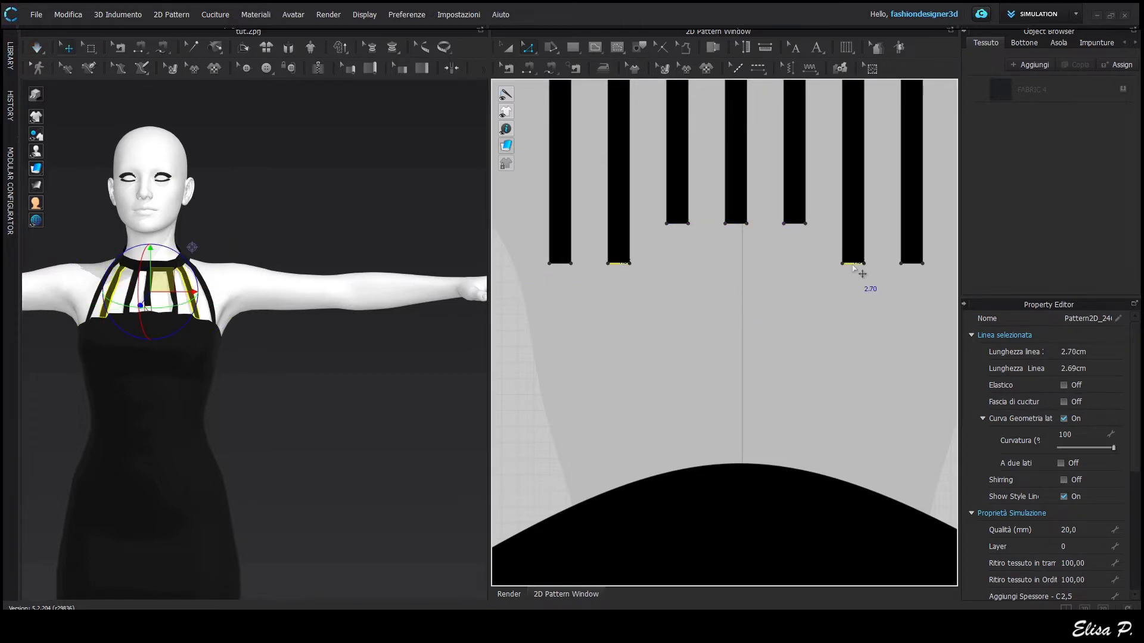
left_click(865, 325)
scroll(760, 274, "down", 3)
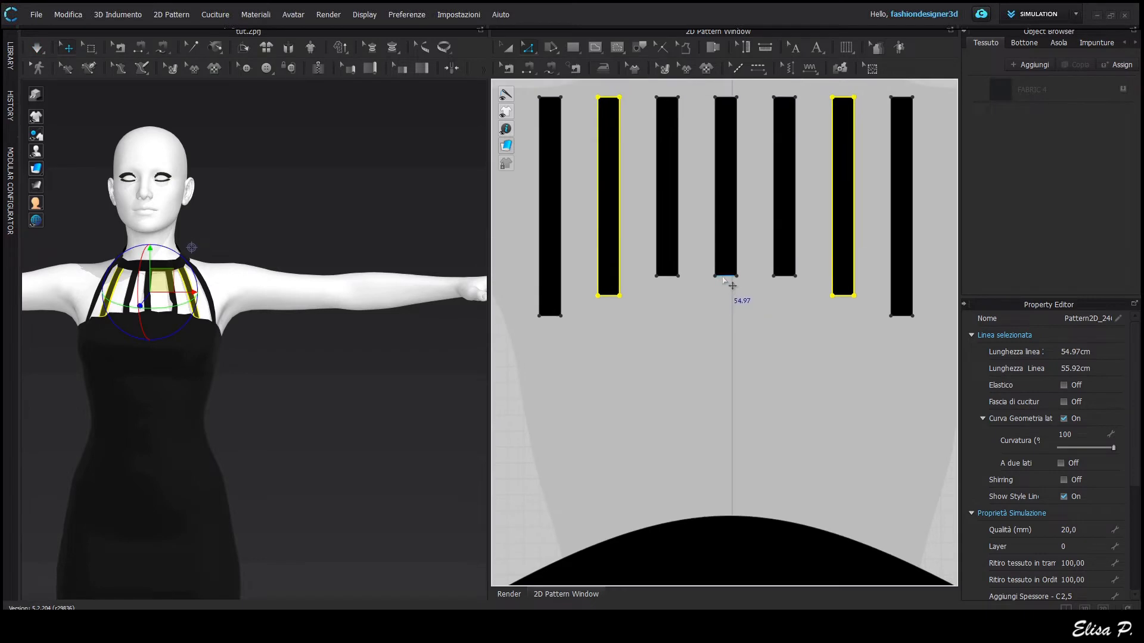
left_click(667, 275)
left_click(785, 275, "shift")
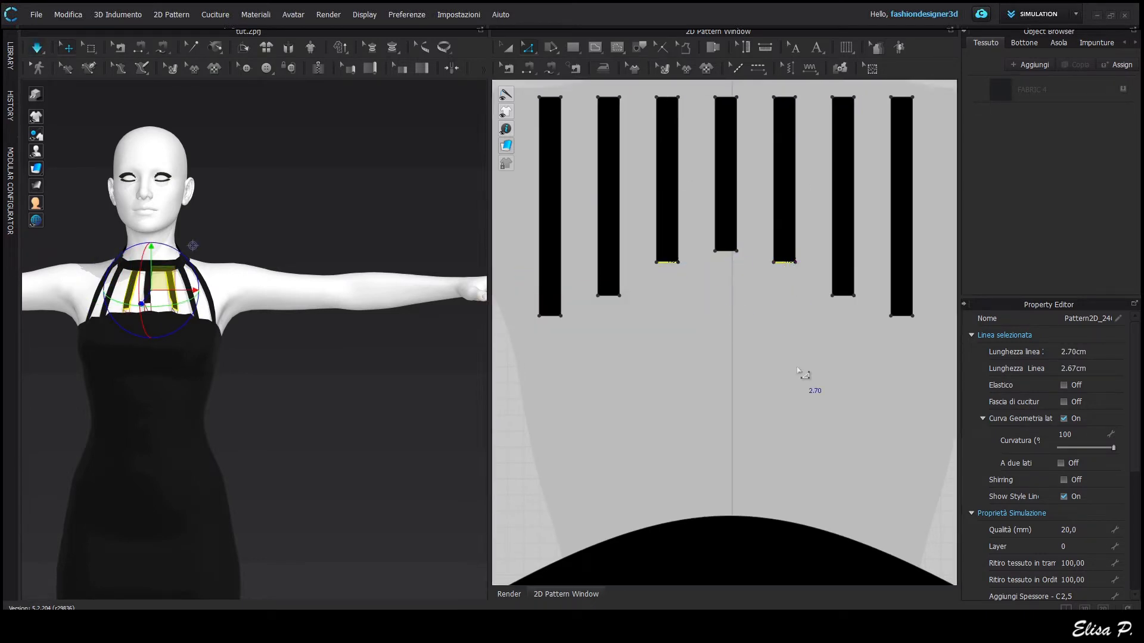
Step: Offset the dress front's curved top edge and its hem inward as internal lines
scroll(806, 340, "down", 5)
left_click(766, 294)
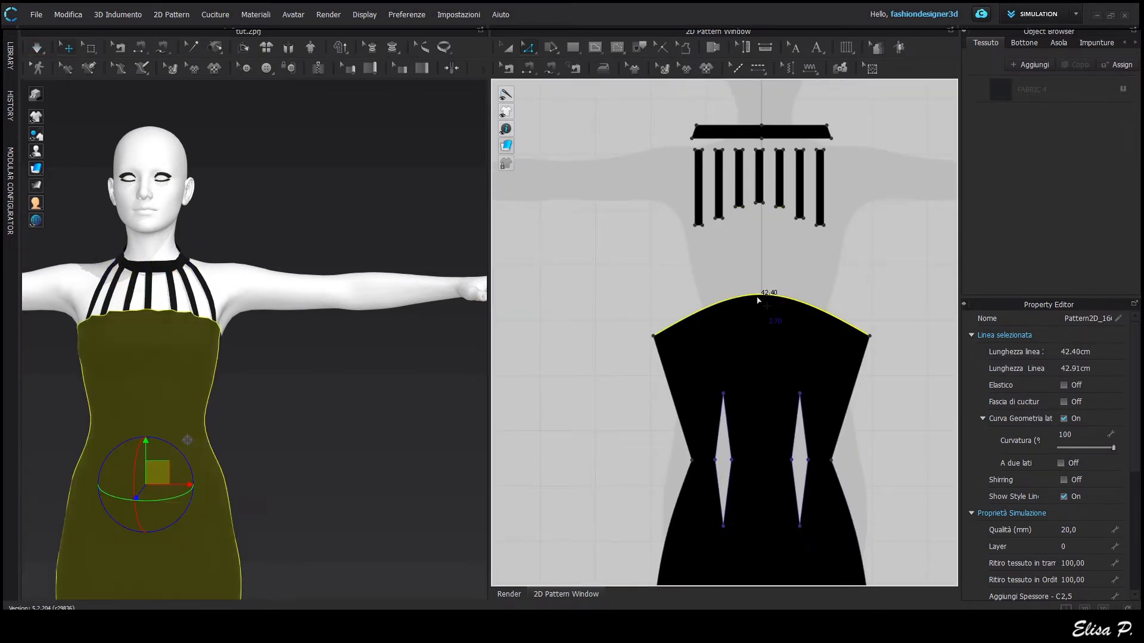
right_click(766, 295)
left_click(835, 417)
left_click(534, 355)
right_click(774, 474)
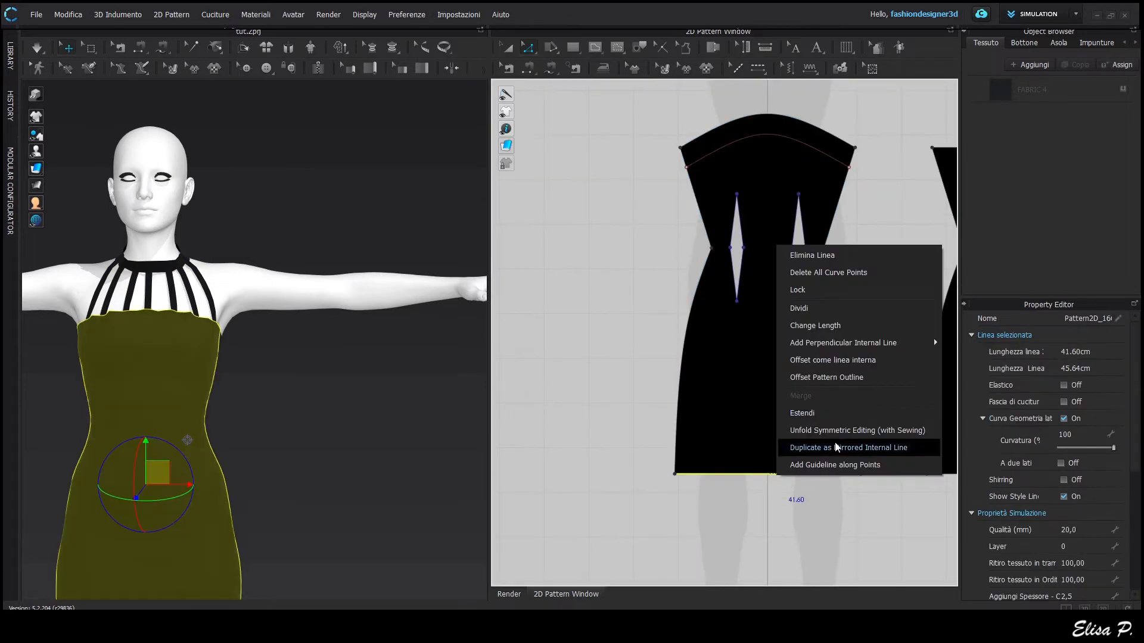
left_click(834, 452)
left_click(536, 356)
Step: Offset the hems and the top edges of both dress back panels inward as internal lines
right_click_drag(917, 509, 689, 454)
left_click(691, 447)
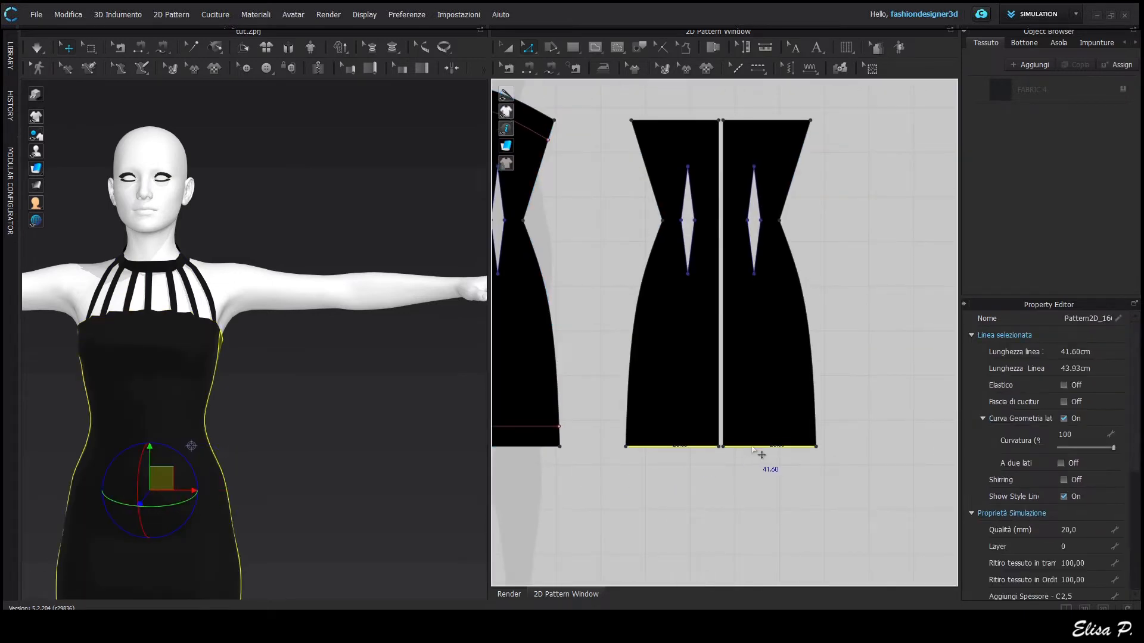
right_click(752, 445)
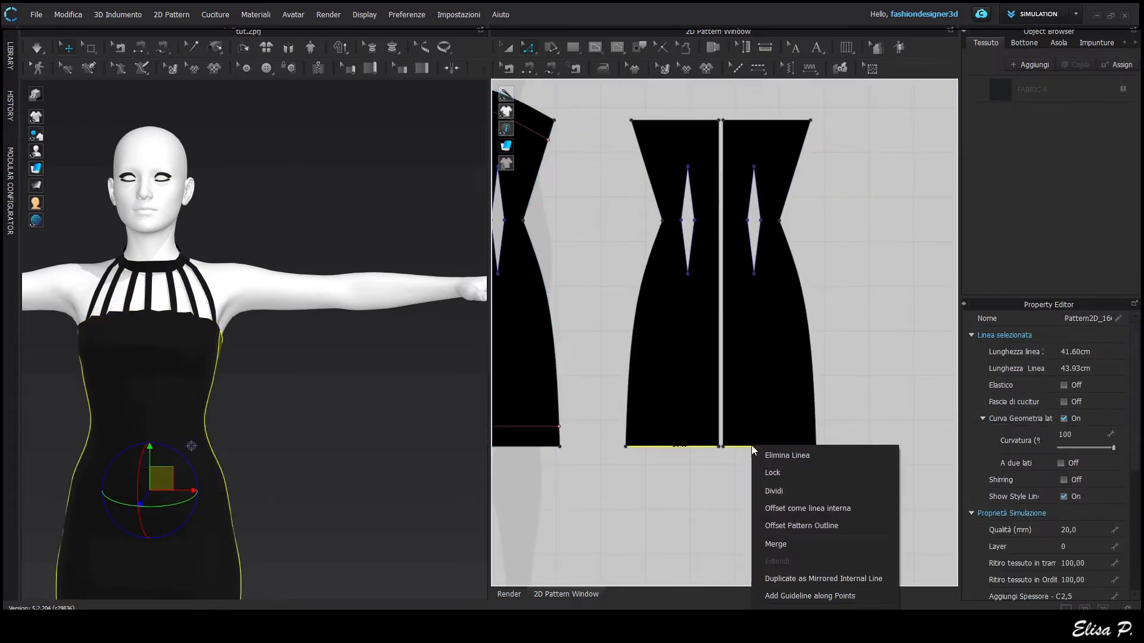
left_click(795, 527)
left_click(536, 355)
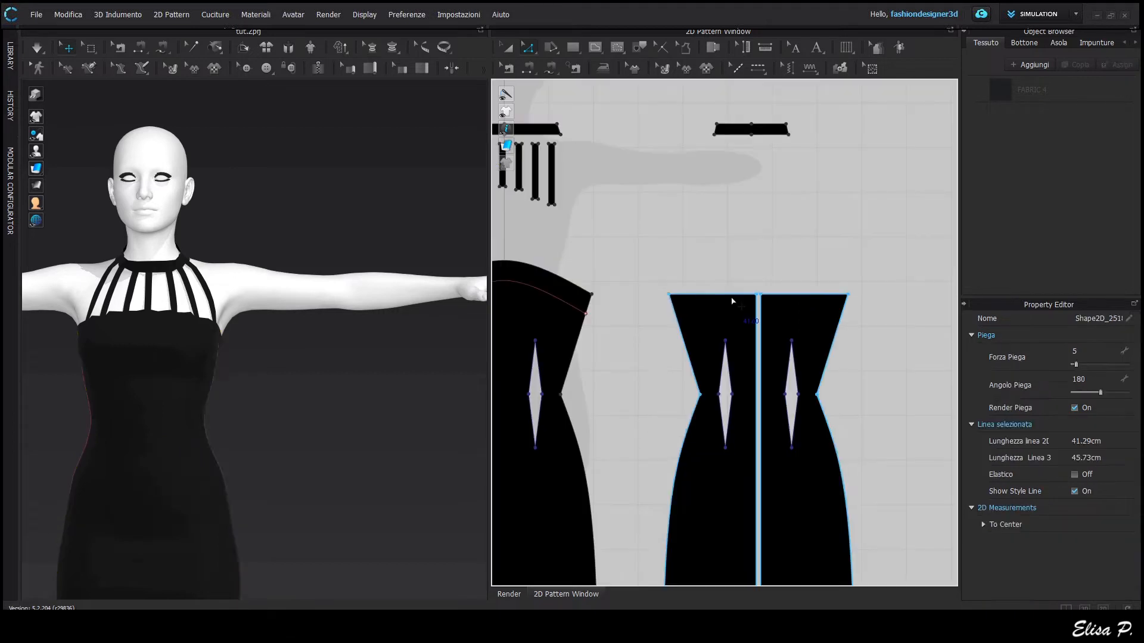
right_click(802, 296)
left_click(834, 358)
left_click(536, 356)
scroll(834, 369, "down", 2)
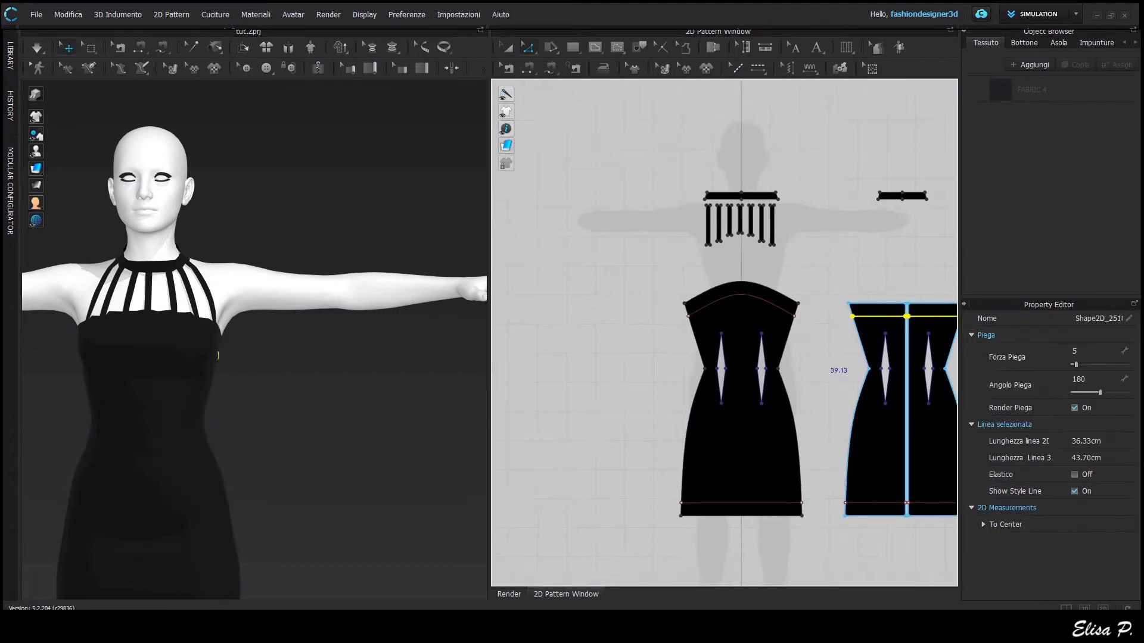
Step: Trace the band between the dress front's top edge and its internal line as a separate pattern piece beside the dress
scroll(685, 362, "up", 1)
left_click(741, 268)
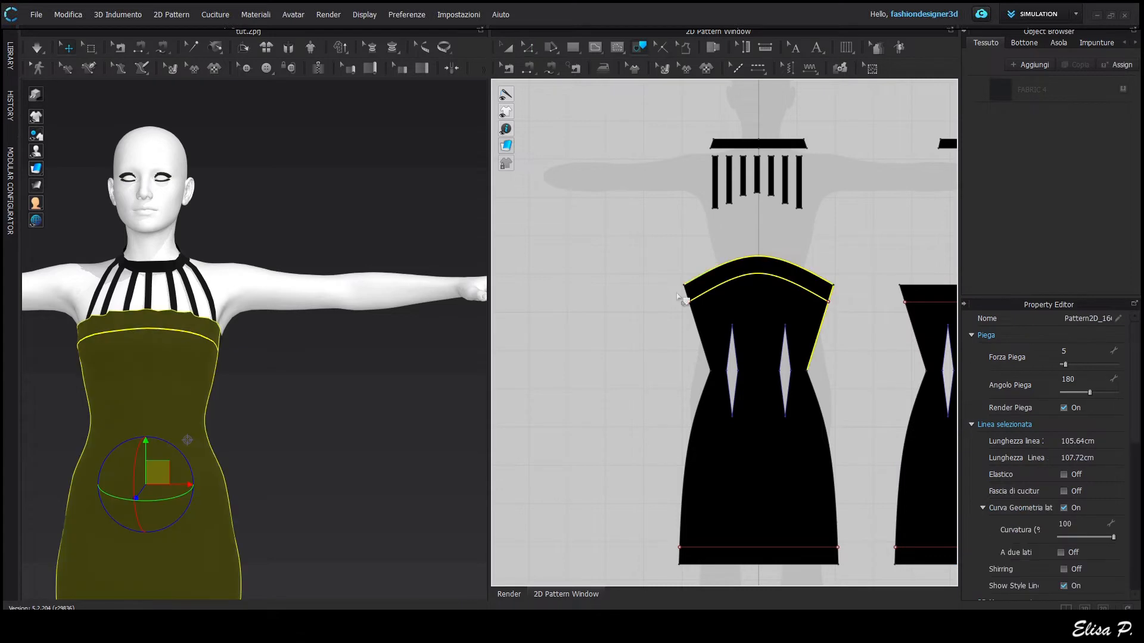
right_click(691, 291)
left_click(721, 299)
left_click(593, 298)
Step: Draw two slanted internal lines, about 4.25 cm and 4.03 cm long, as a zigzag near the traced band's left end
scroll(560, 360, "up", 5)
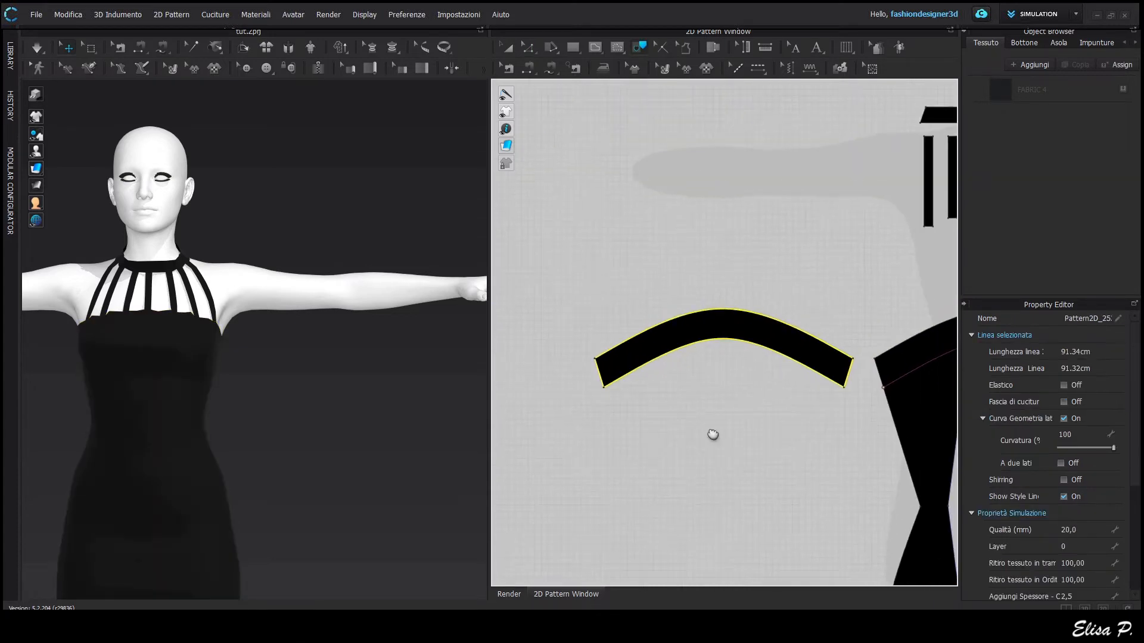
double_click(600, 286)
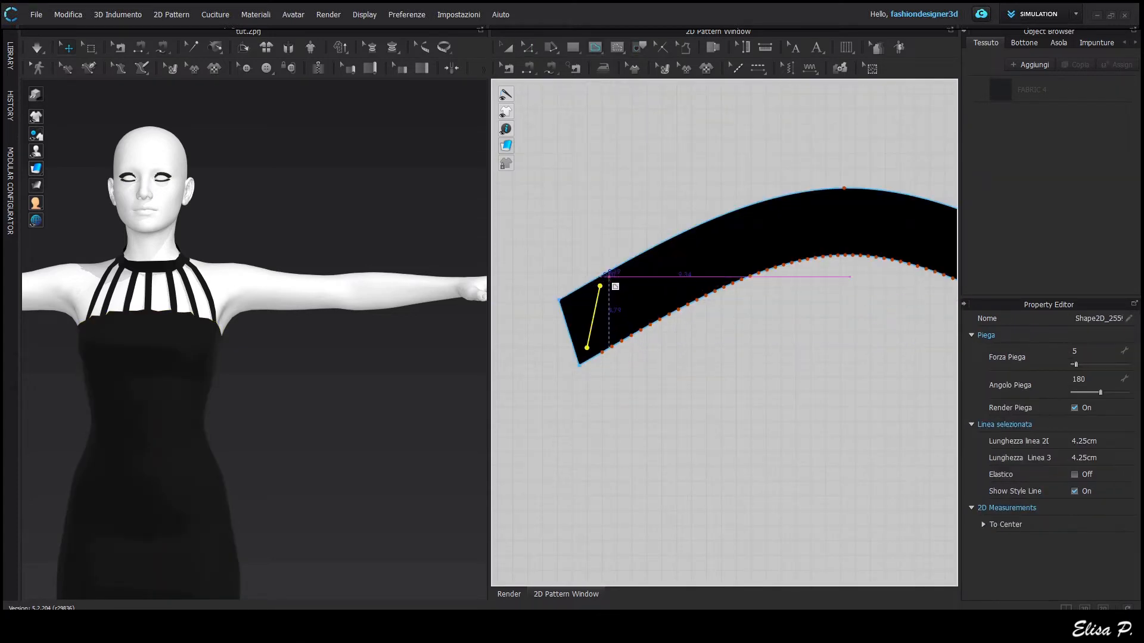
double_click(665, 304)
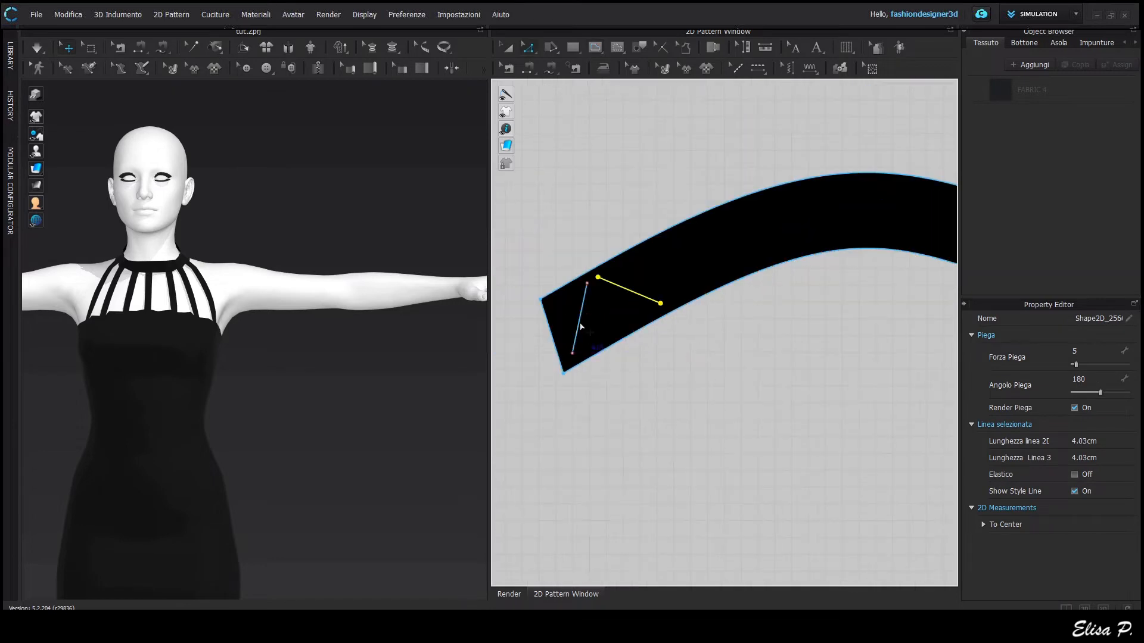
Step: Copy the pair of zigzag lines and paste it twice along the traced band towards its middle
middle_click_drag(699, 357, 648, 399)
key("ctrl+v")
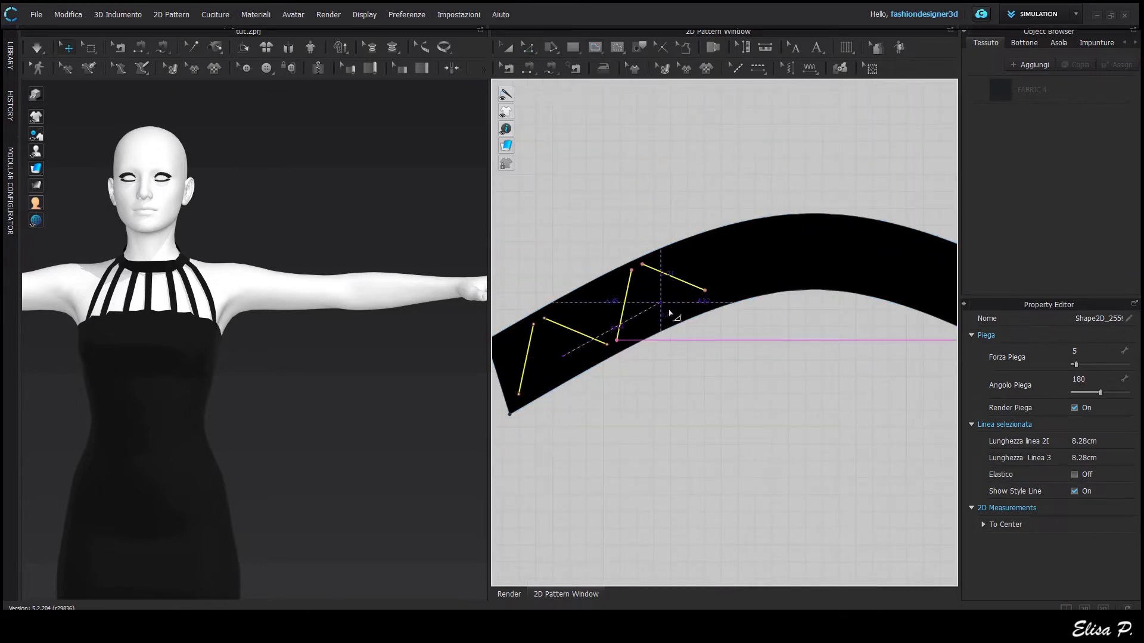
left_click(669, 314)
key("ctrl+v")
left_click(738, 300)
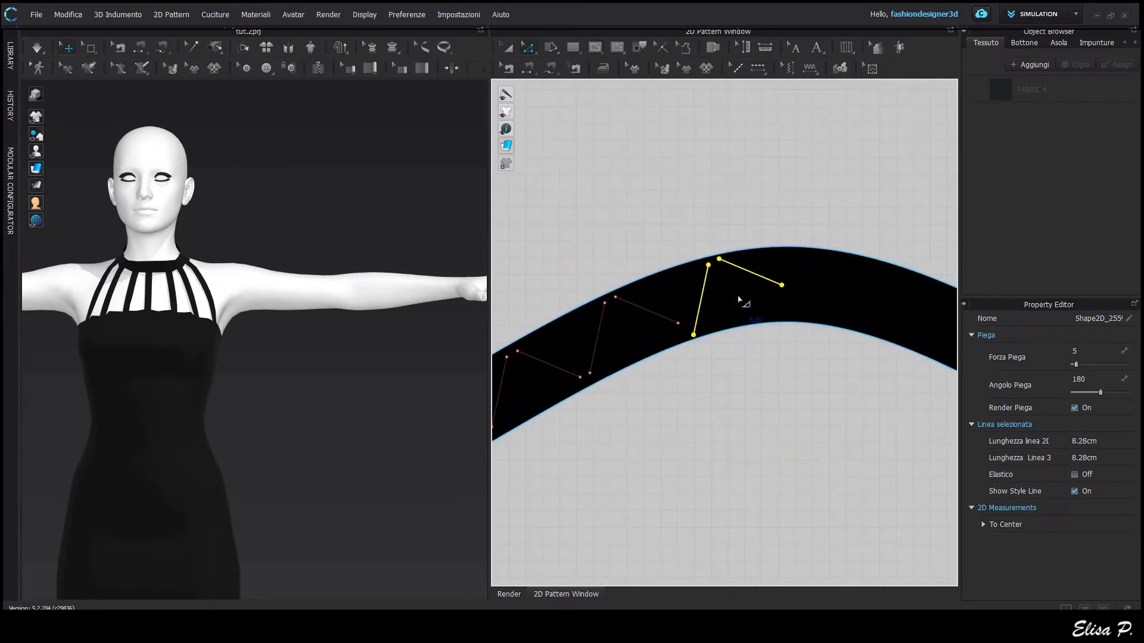
Step: Paste another pair of zigzag lines past the traced band's middle and rotate it to follow the curve
middle_click_drag(820, 364, 676, 391)
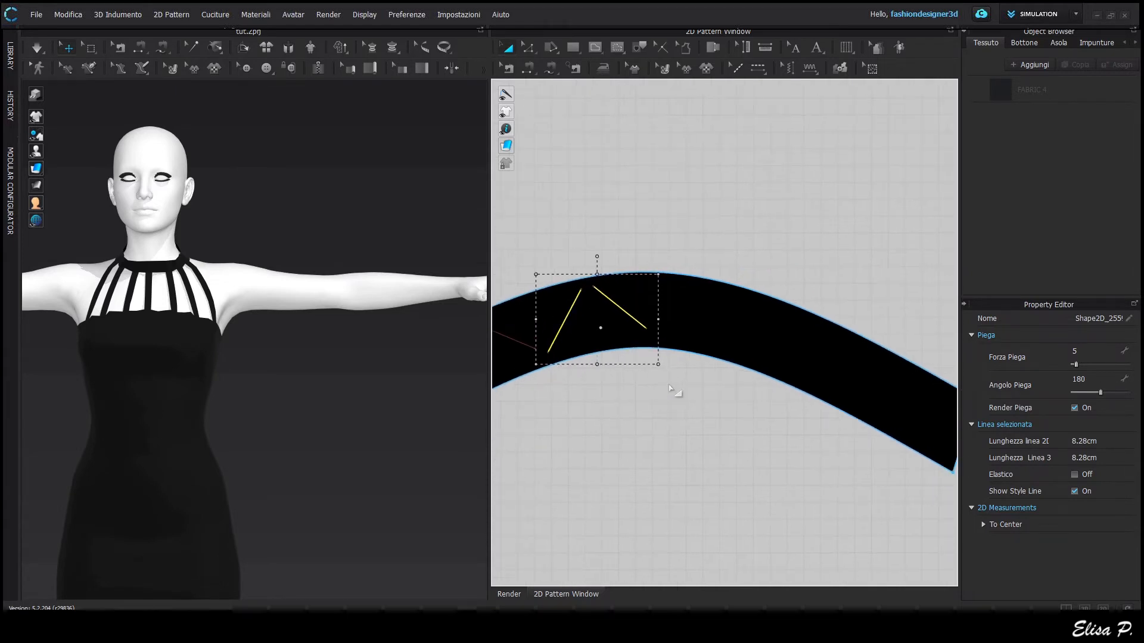
key("ctrl+v")
left_click(698, 248)
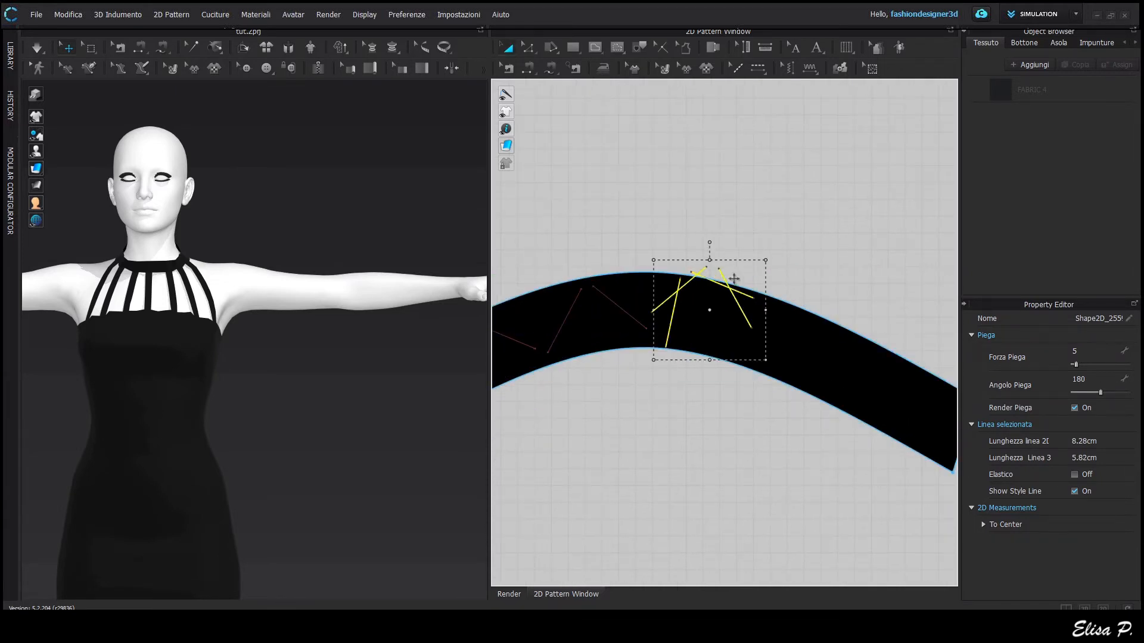
left_click(749, 331)
middle_click_drag(749, 330, 669, 283)
left_click(595, 256)
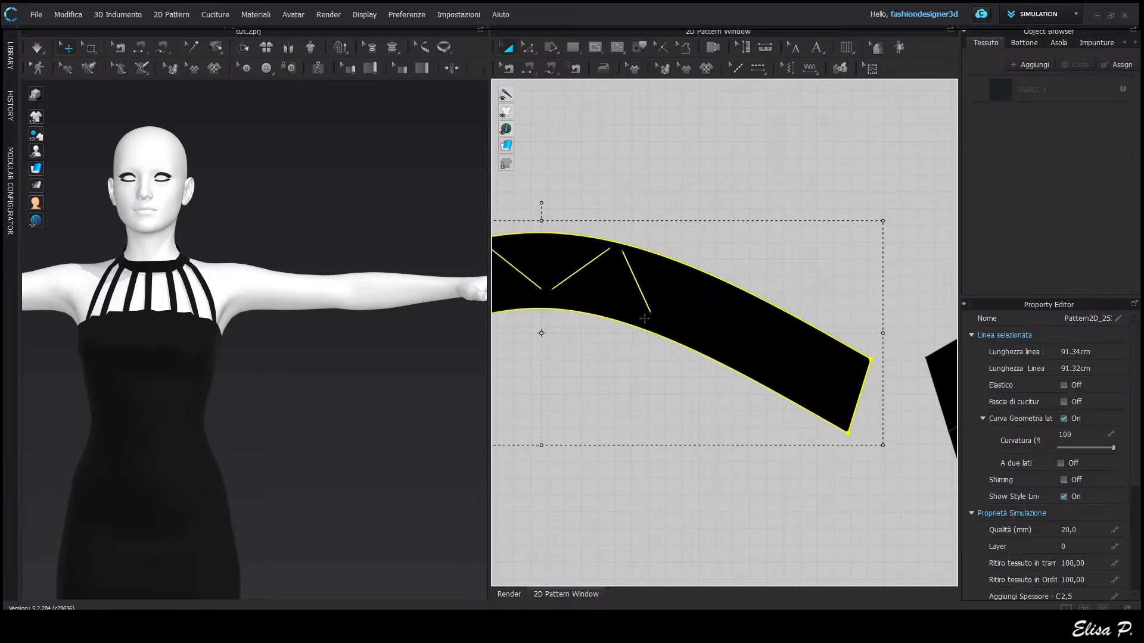
left_click(636, 281)
left_click(663, 395)
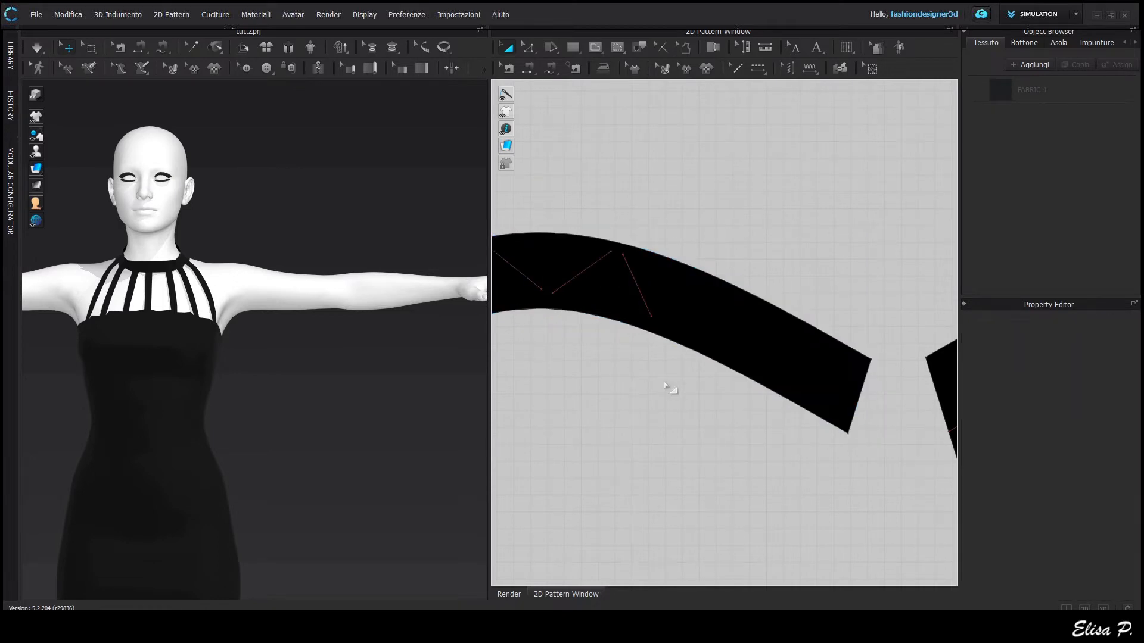
Step: Copy the two zigzag lines right of the band's middle, paste them further along, and rotate the copies to follow the slope
left_click(581, 273)
key("z")
left_click(615, 332)
left_click(581, 272)
left_click(637, 286, "shift")
key("ctrl+c")
key("ctrl+v")
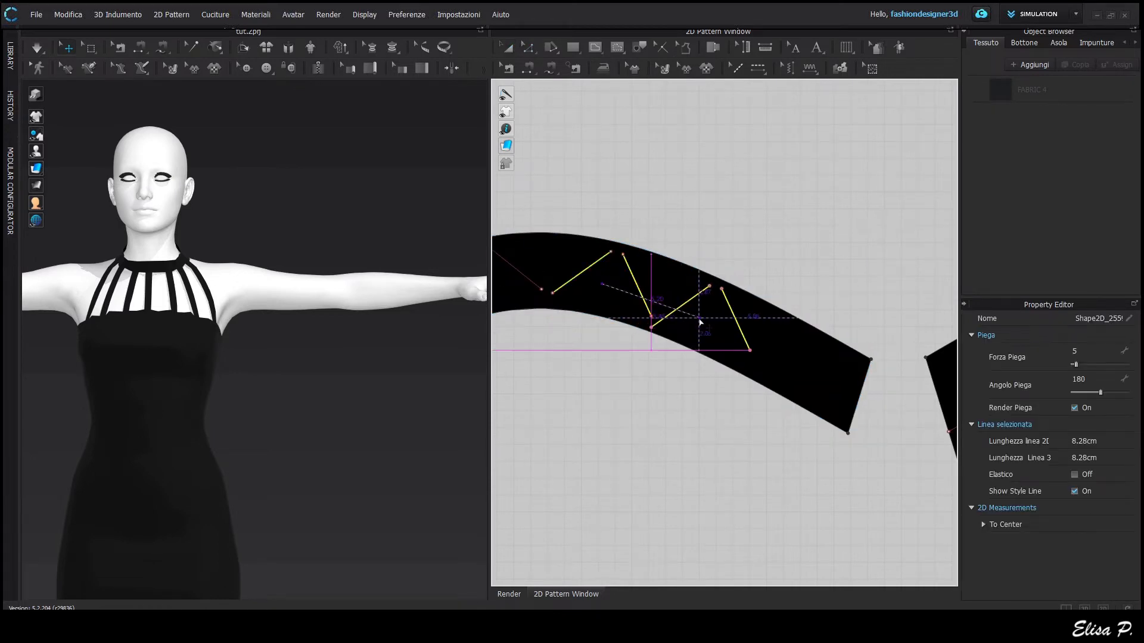
left_click(727, 258)
left_click(722, 258)
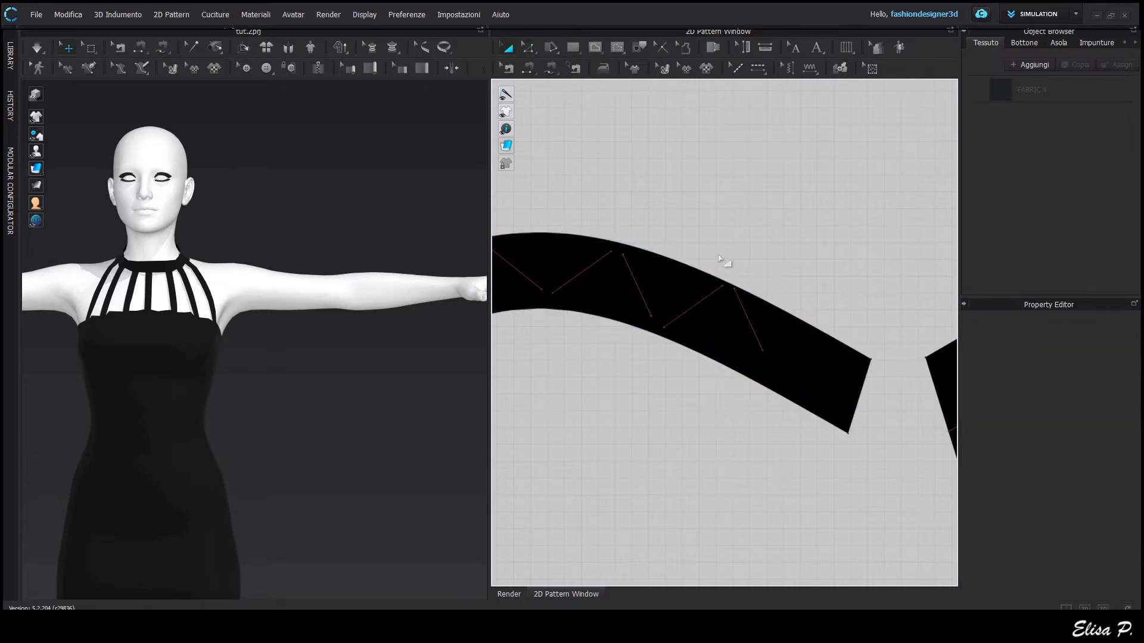
key("ctrl+z")
left_click_drag(714, 257, 720, 259)
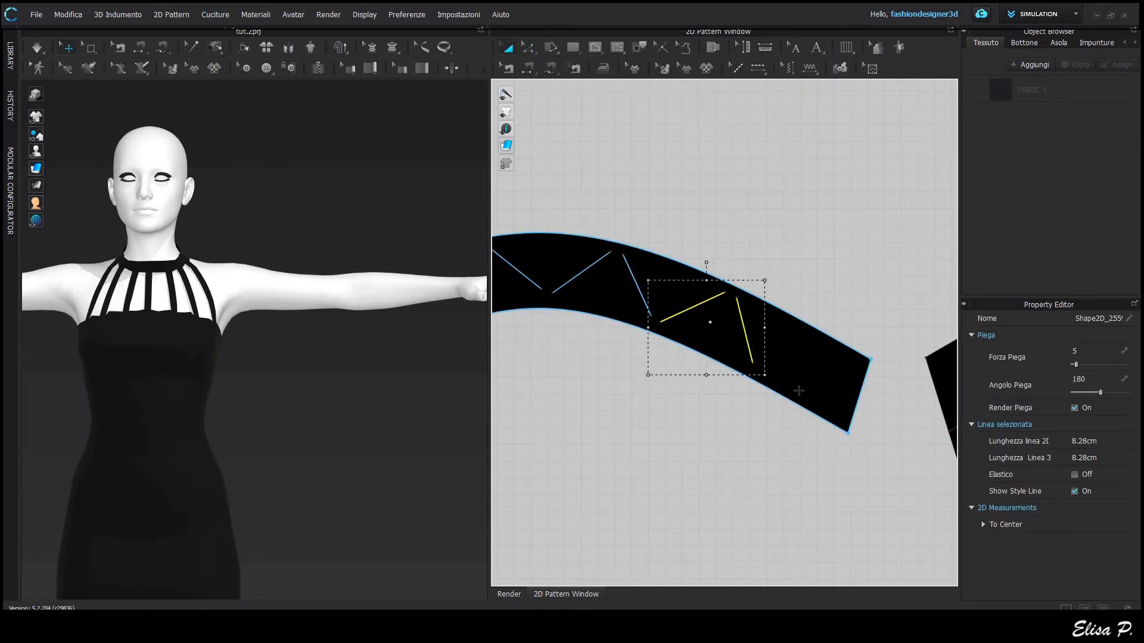
Step: Paste one more zigzag pair at the traced band's right end and rotate its lines to fit the slope
key("ctrl+v")
left_click(807, 363)
left_click_drag(806, 301, 820, 318)
left_click_drag(839, 388, 839, 393)
left_click_drag(816, 438, 798, 447)
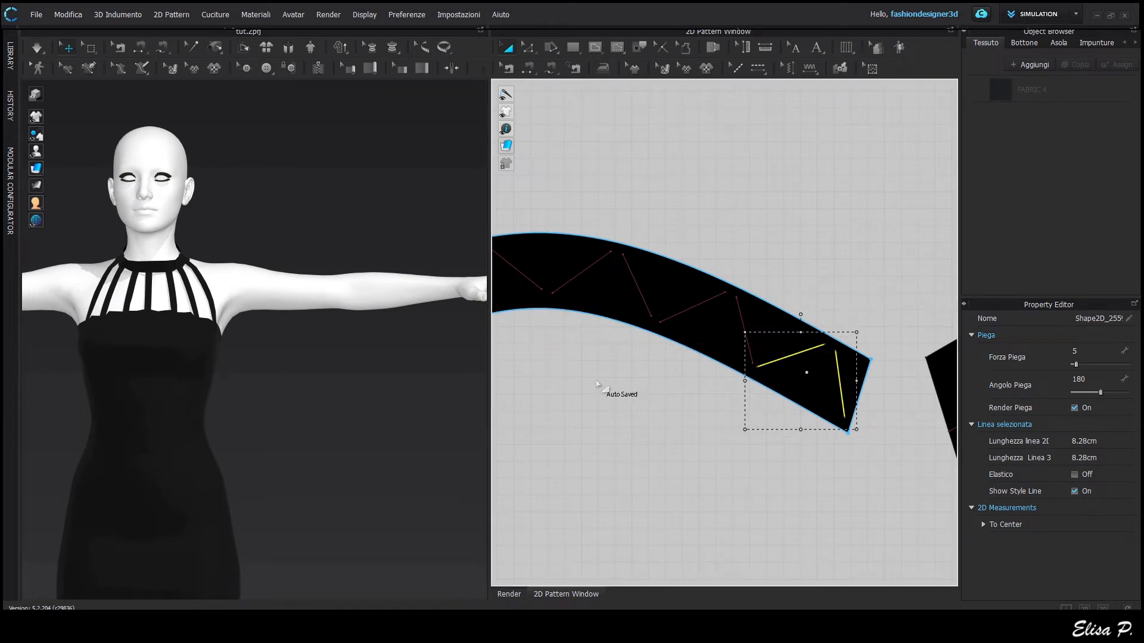
Step: Adjust the end points of the zigzag lines on the traced band to narrow the gaps between neighbouring pairs
scroll(533, 344, "up", 3)
middle_click_drag(533, 343, 746, 436)
scroll(770, 355, "down", 8)
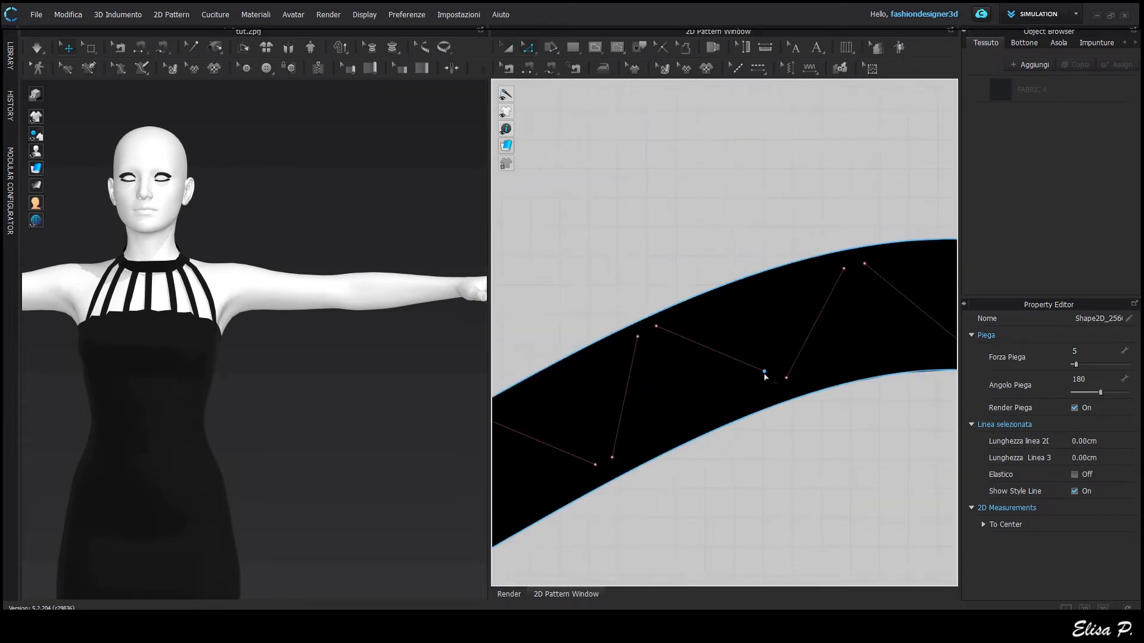
left_click(689, 480)
Step: Sew the traced band's lower edge to the dress front's upper internal line and its upper edge to the dress front's top edge
key("m")
left_click(747, 455)
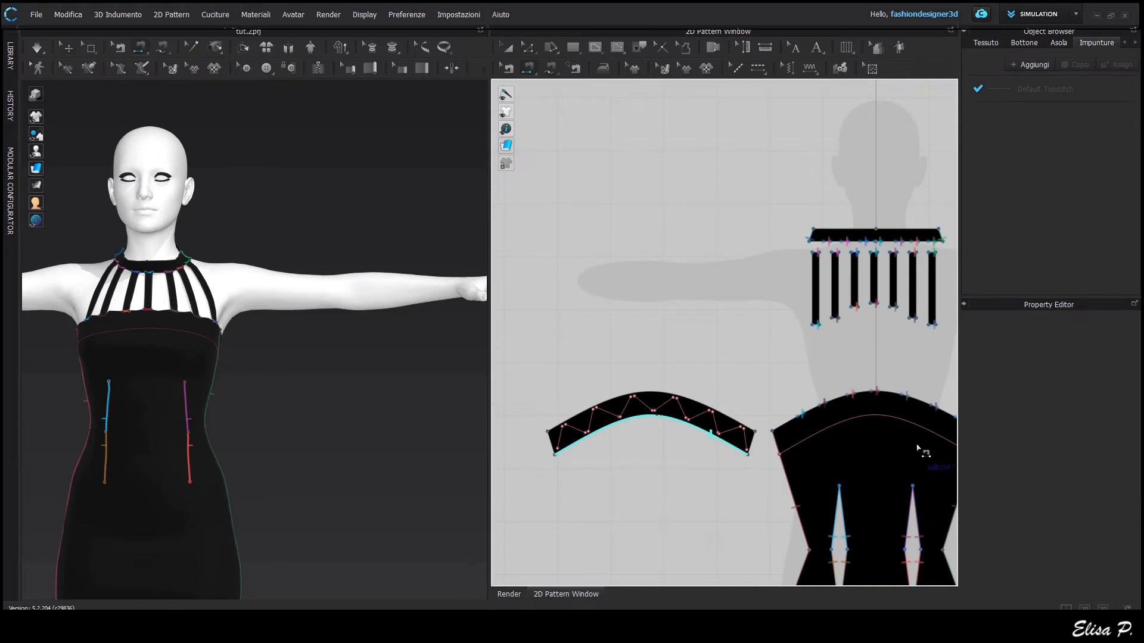
left_click(779, 453)
middle_click_drag(930, 450, 860, 447)
left_click(902, 450)
left_click(684, 427)
left_click(703, 428)
left_click(910, 427)
Step: Sew the traced band's two short ends to the matching side segments at the top of the dress front
left_click(684, 427)
left_click(678, 451)
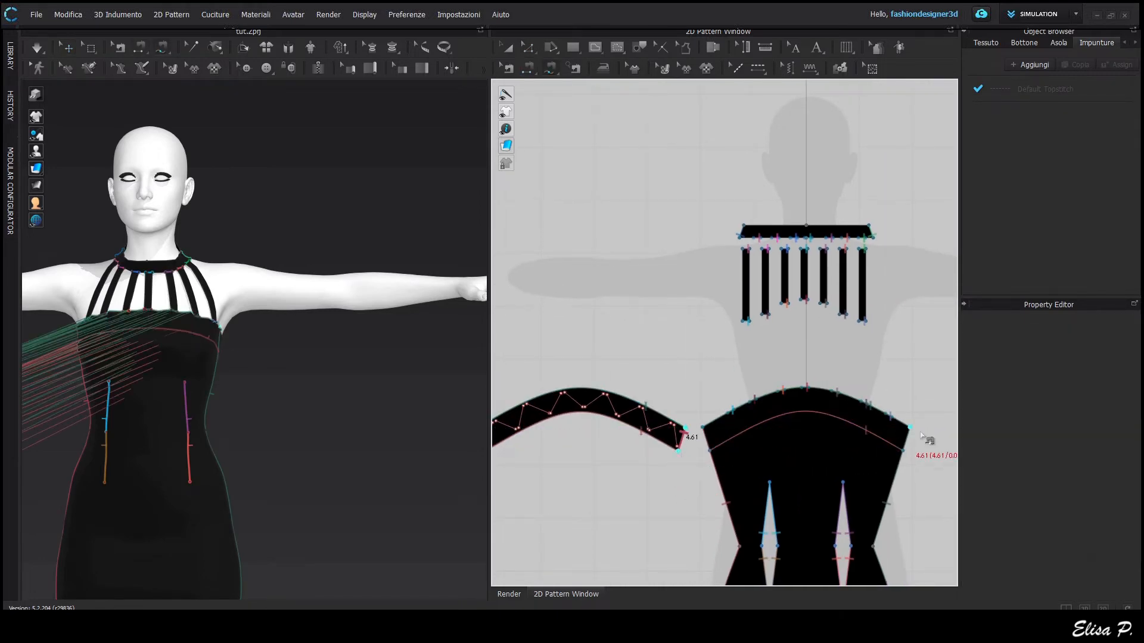
left_click(910, 427)
left_click(903, 451)
left_click(703, 427)
left_click(710, 451)
middle_click_drag(588, 483, 740, 481)
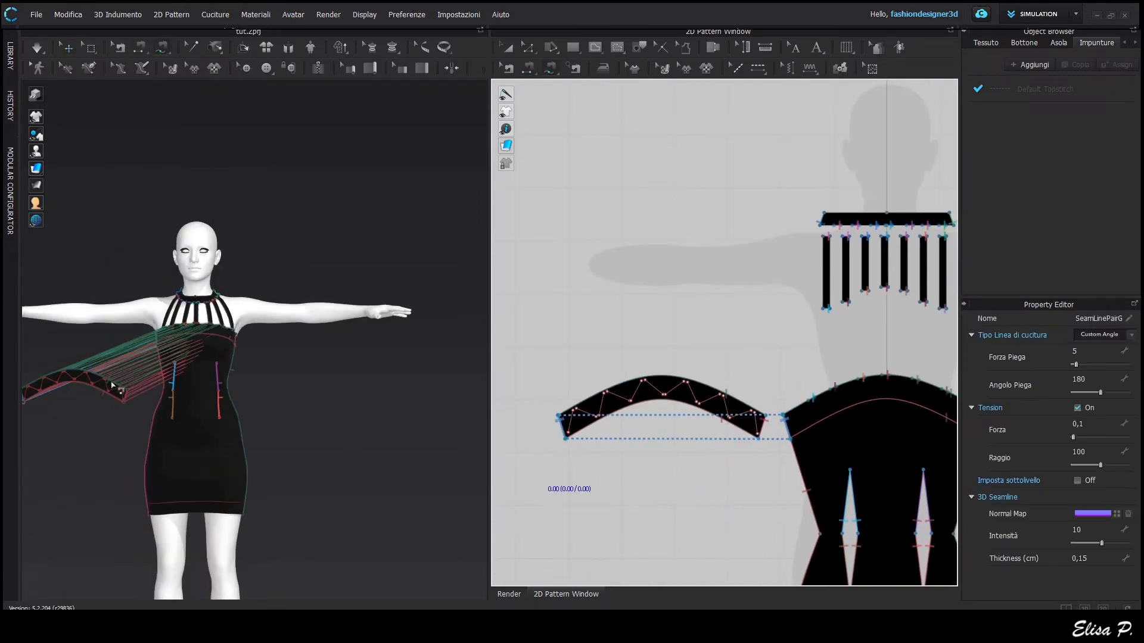
Step: Superimpose the zigzag band over the top of the dress front in 3D and run the simulation
right_click(70, 377)
left_click(83, 361)
left_click(406, 470)
key("space")
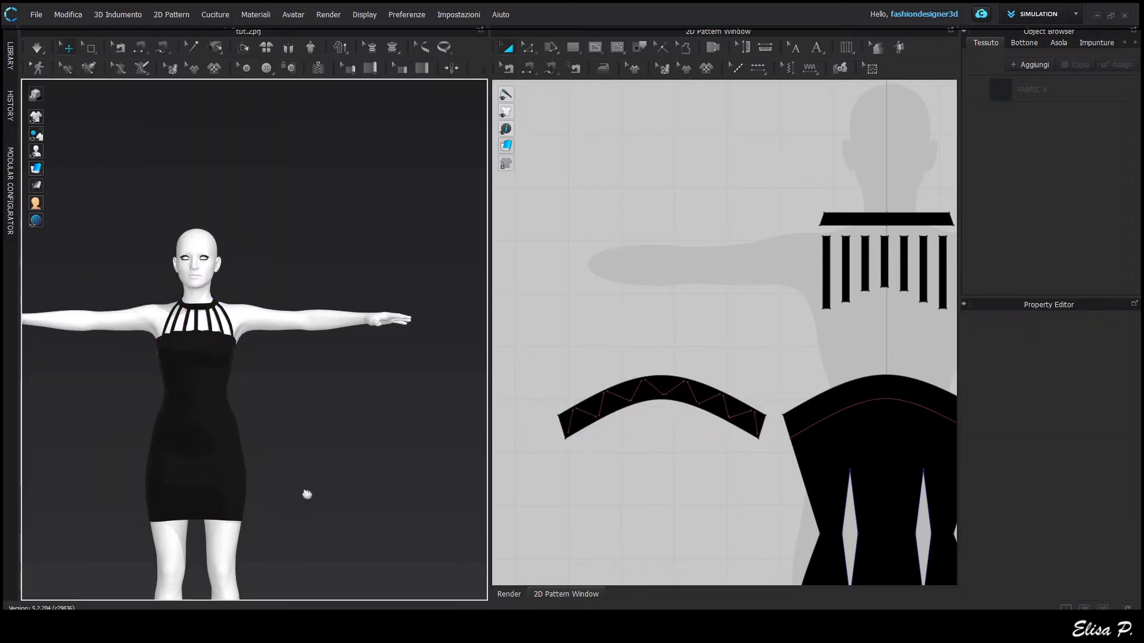
Step: Show the internal lines on the 3D garment and inspect the band on the dress
scroll(196, 334, "down", 5)
mouse_move(36, 117)
left_click(89, 117)
scroll(395, 505, "up", 3)
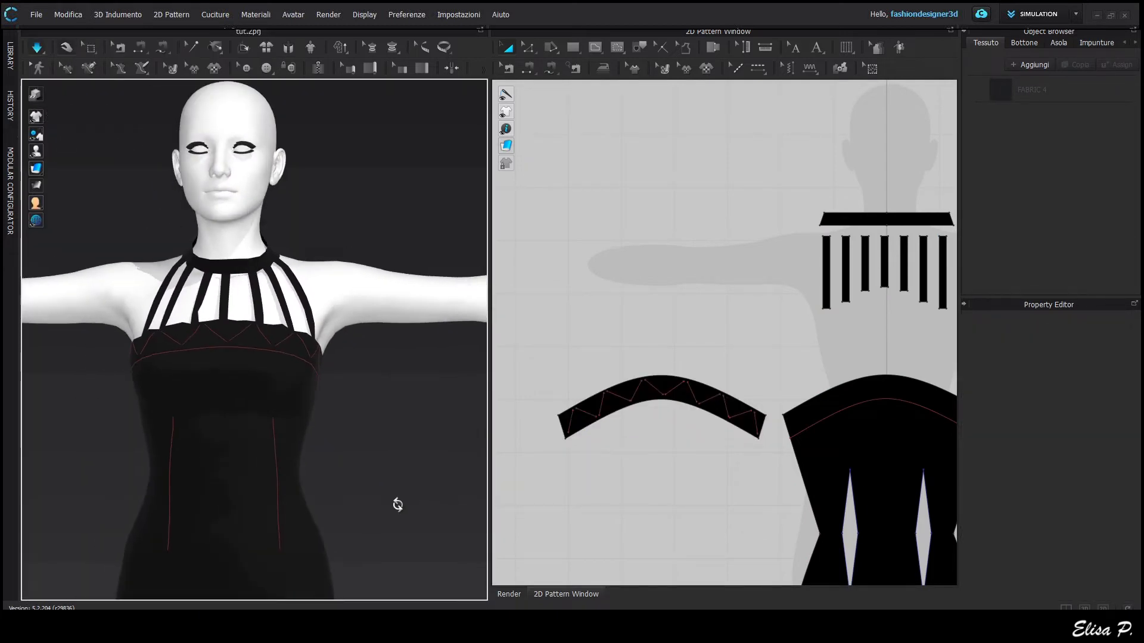
scroll(685, 495, "down", 4)
scroll(691, 530, "up", 5)
Step: Add a new fabric and name it gem
left_click(1030, 65)
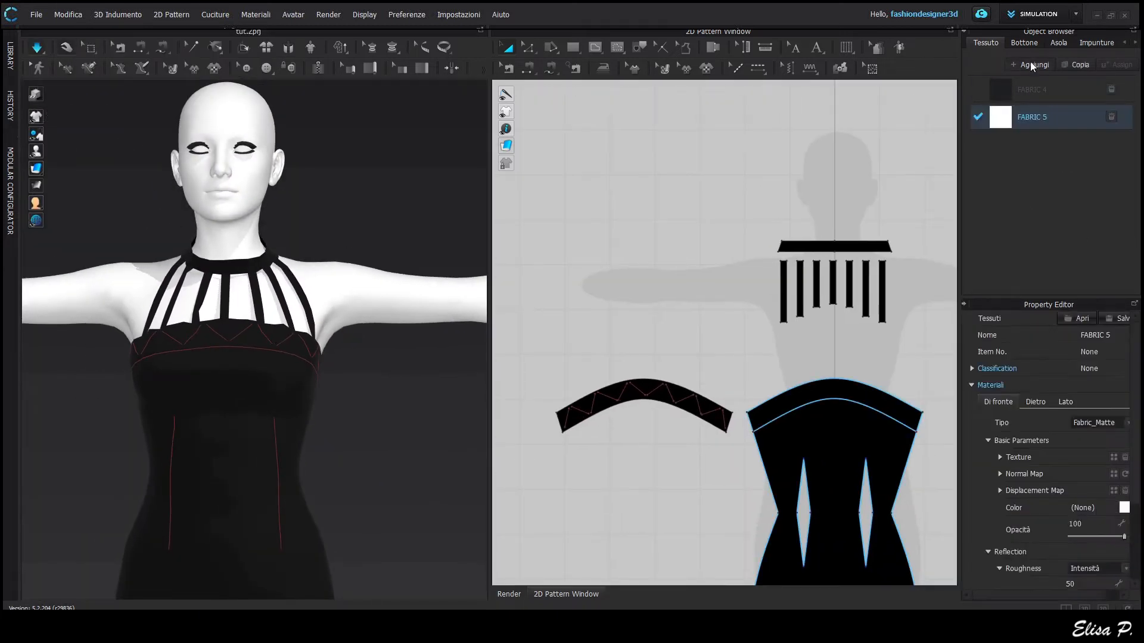
left_click(1129, 423)
scroll(689, 429, "up", 6)
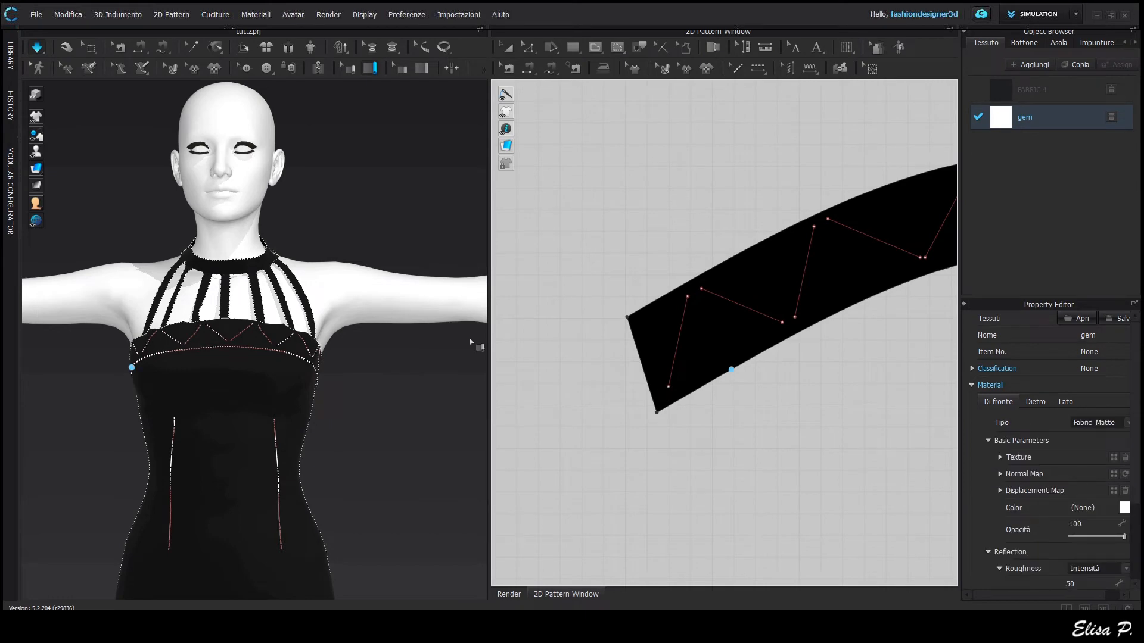
Step: Add gem piping along the first four zigzag lines, starting at the top band's left end in the pattern view
right_click_drag(89, 396, 178, 402)
scroll(177, 402, "up", 3)
double_click(169, 351)
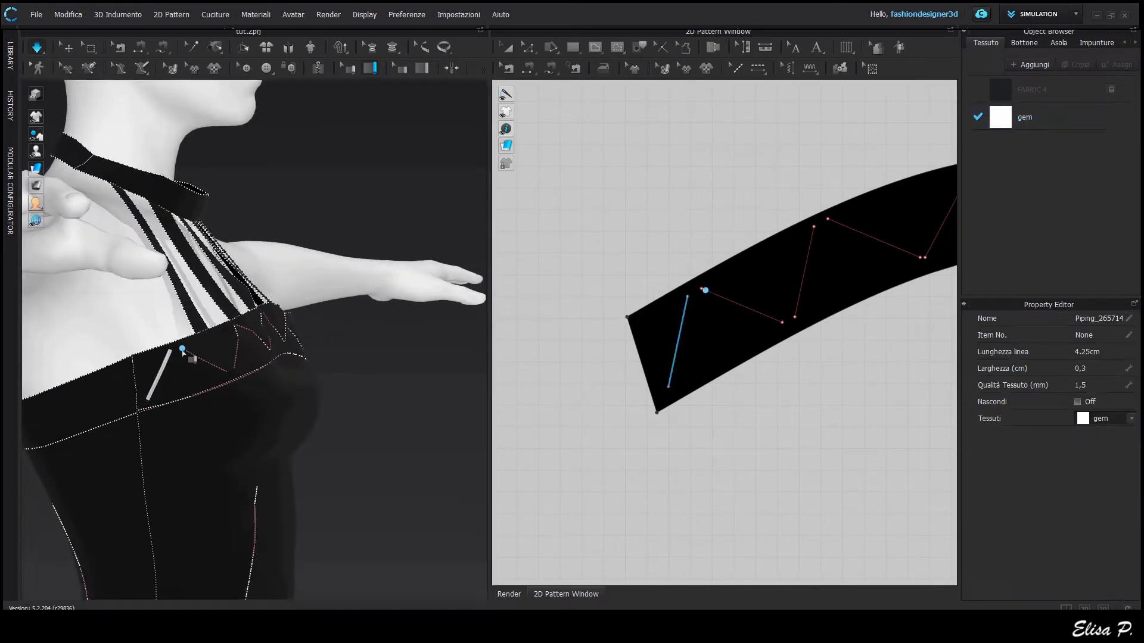
left_click(183, 349)
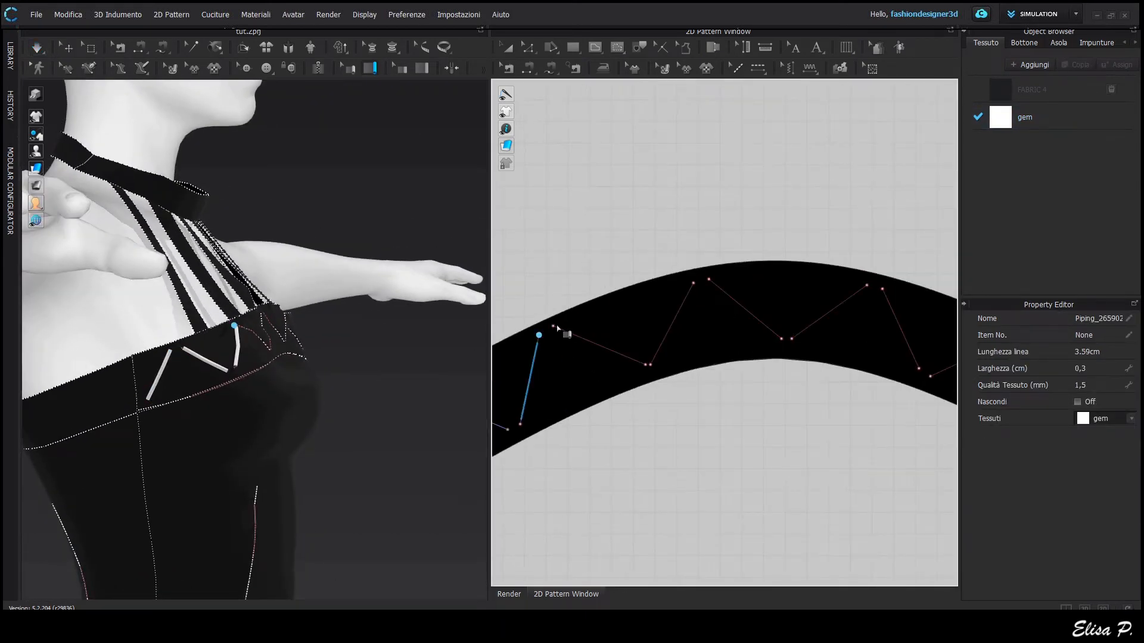
double_click(141, 390)
Step: Continue the gem piping along the zigzag lines across the middle of the top band
left_click(148, 390)
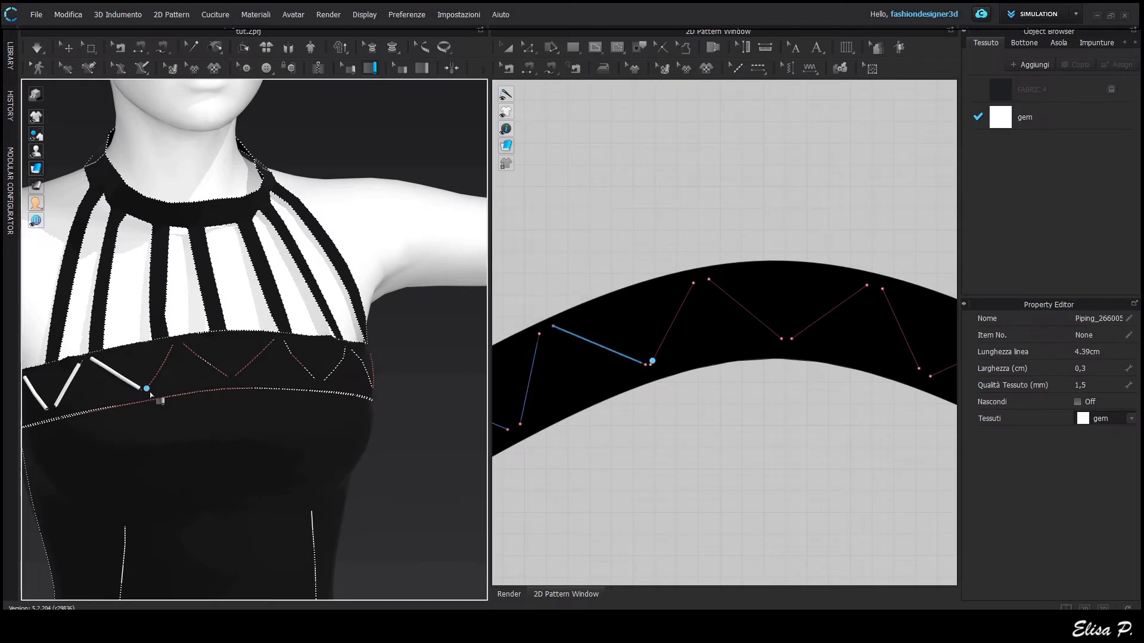
left_click(236, 376)
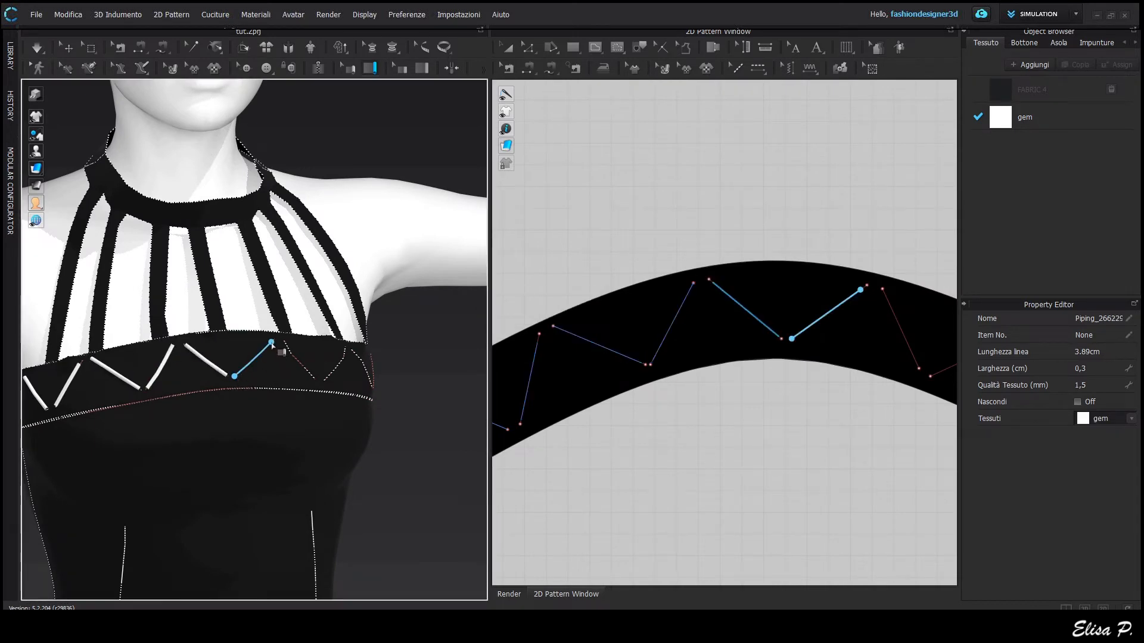
double_click(274, 341)
left_click(286, 342)
double_click(315, 379)
left_click(323, 382)
double_click(345, 350)
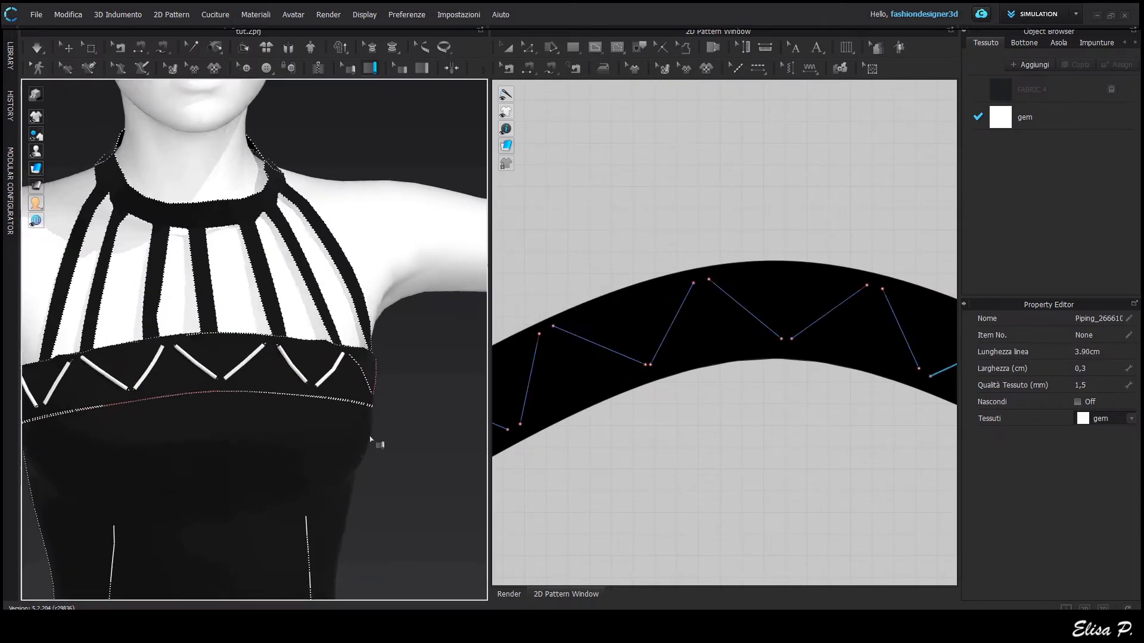
Step: Add gem piping to the remaining zigzag lines up to the side seam at the top band's other end
right_click_drag(376, 442, 274, 438)
double_click(287, 412)
left_click(293, 411)
double_click(332, 386)
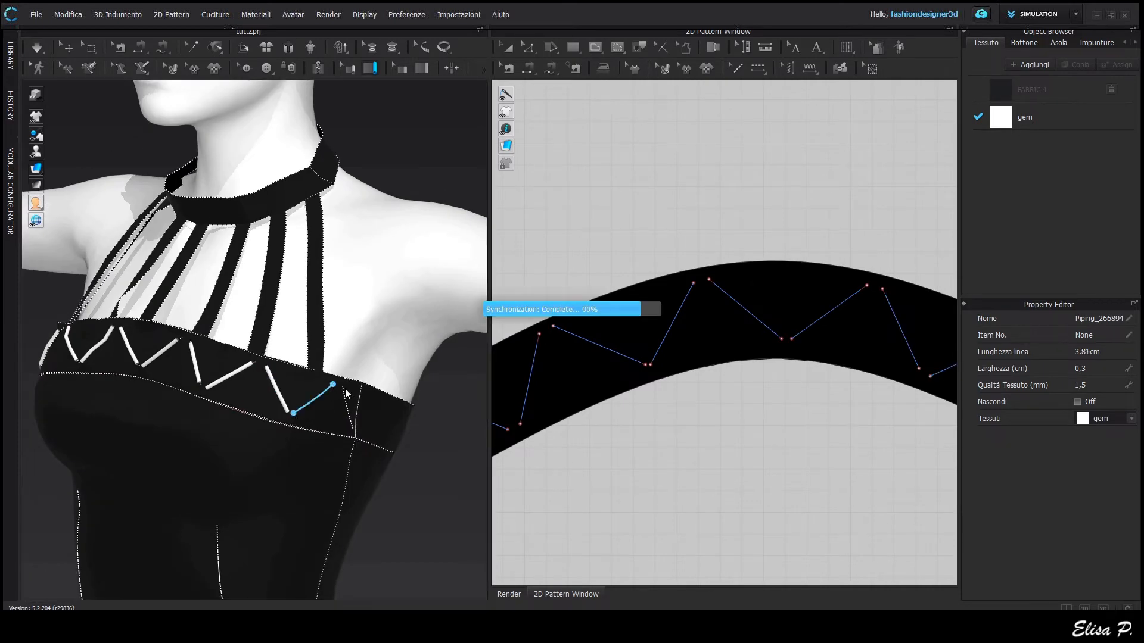
left_click(344, 389)
scroll(354, 435, "down", 4)
right_click_drag(354, 435, 416, 332)
scroll(417, 332, "down", 2)
Step: Trace the strip between the dress front's hem and its lower internal line as a separate pattern piece beside the dress
scroll(667, 352, "down", 5)
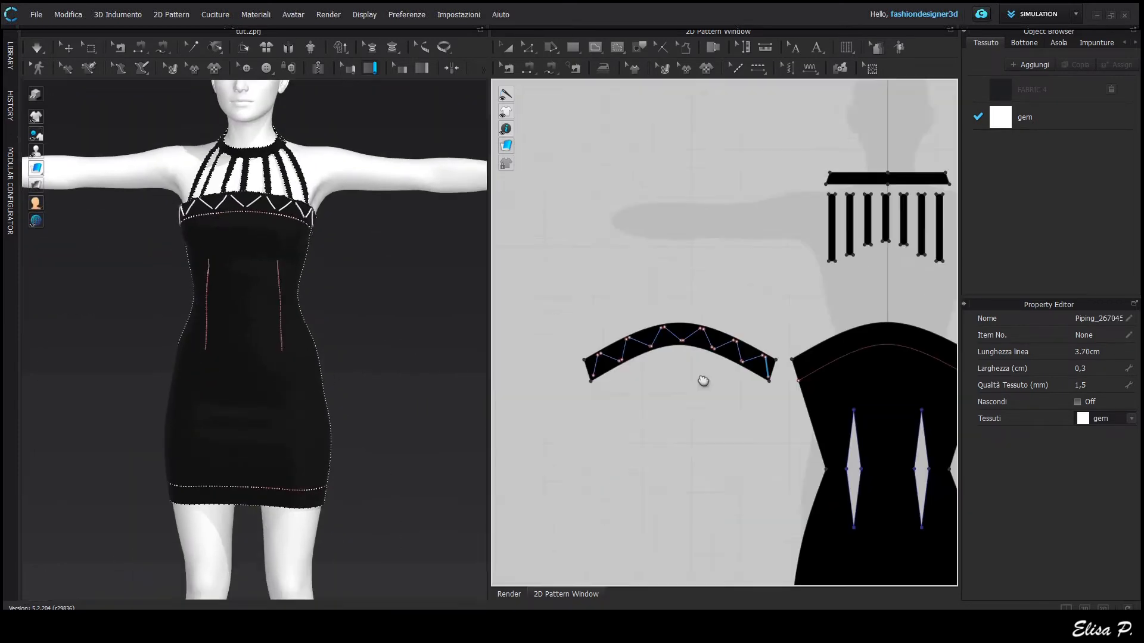
middle_click_drag(659, 512, 595, 296)
key("q")
left_click(723, 490)
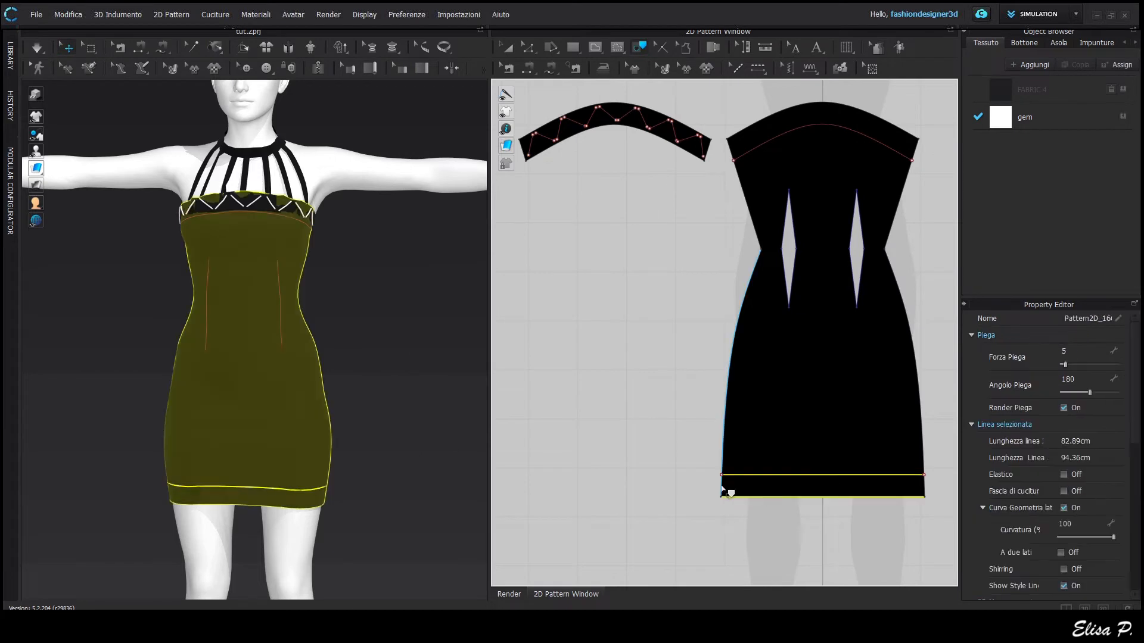
right_click(923, 486)
left_click(959, 495)
left_click(608, 485)
middle_click_drag(616, 530, 667, 541)
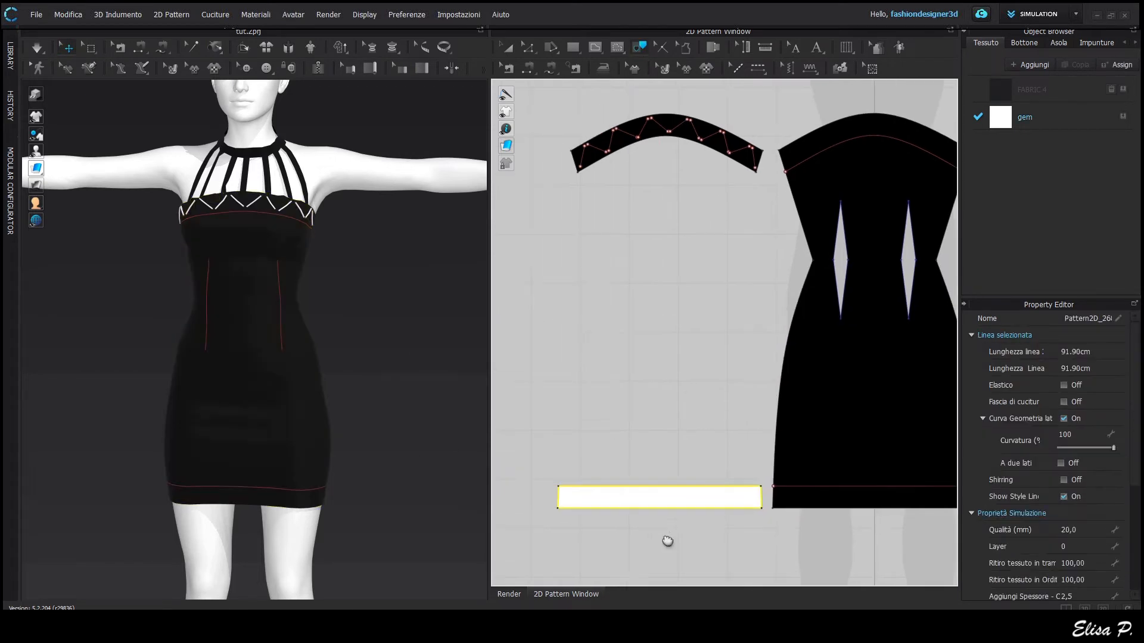
Step: Copy two zigzag lines forming a peak near the middle of the top band
middle_click_drag(685, 297, 689, 325)
scroll(647, 203, "up", 4)
middle_click_drag(730, 196, 739, 361)
scroll(739, 361, "up", 1)
key("z")
left_click(578, 208)
left_click(657, 207, "shift")
right_click(656, 206)
left_click(606, 296)
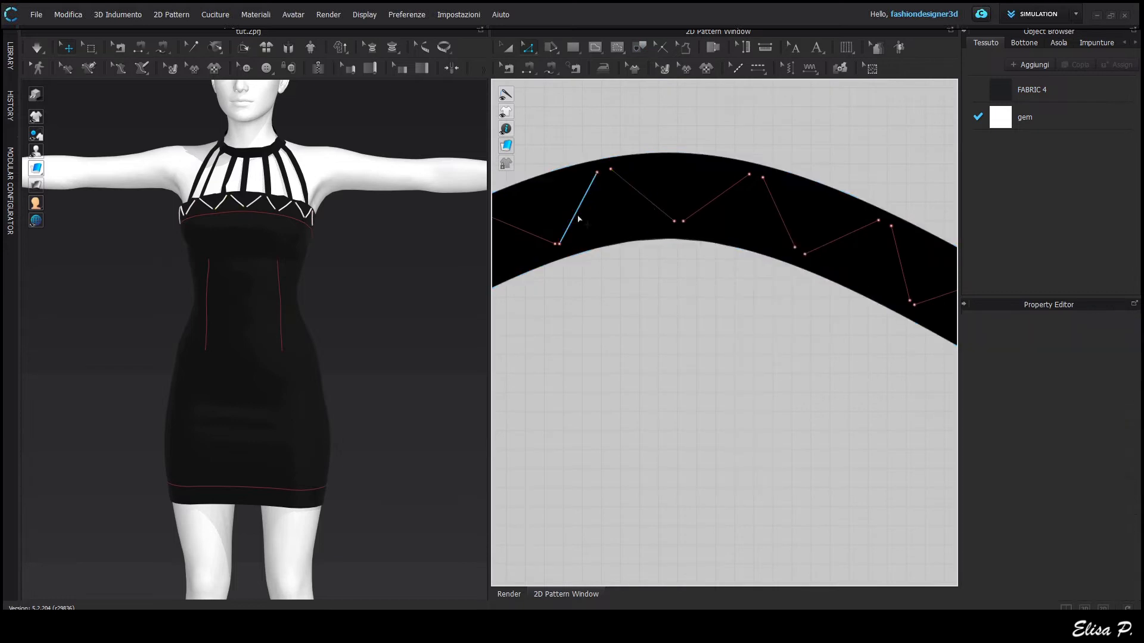
left_click(579, 208)
left_click(642, 195, "shift")
key("ctrl+c")
Step: Paste the copied lines at the hem band's left end and rotate each into a symmetrical upright peak
scroll(724, 359, "down", 5)
middle_click_drag(727, 345, 766, 167)
key("ctrl+v")
scroll(690, 423, "up", 5)
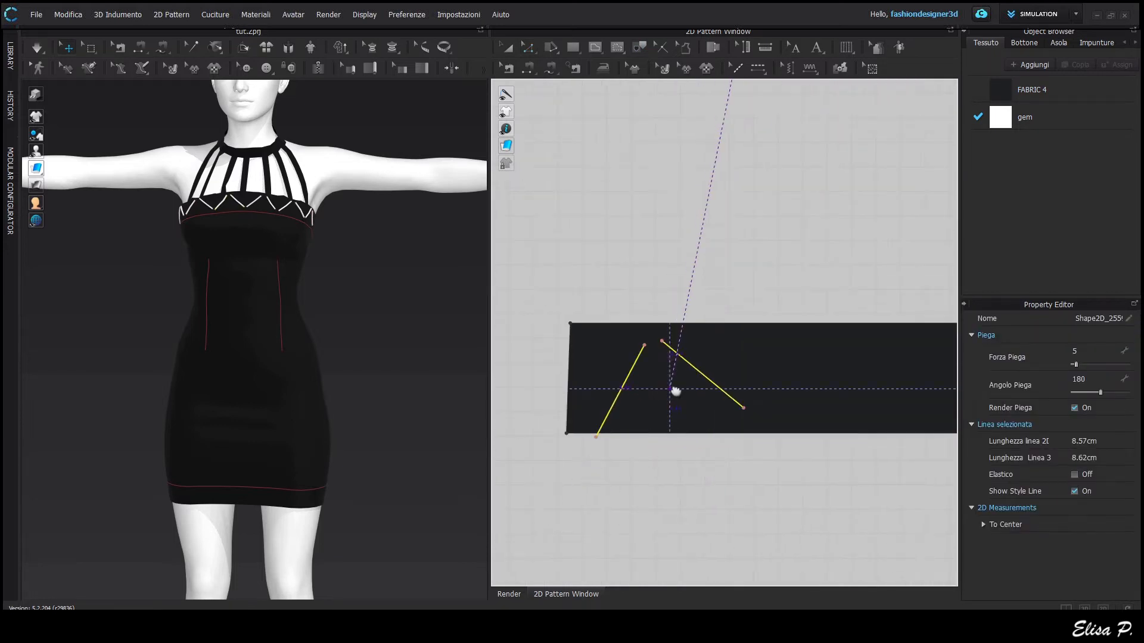
left_click(658, 380)
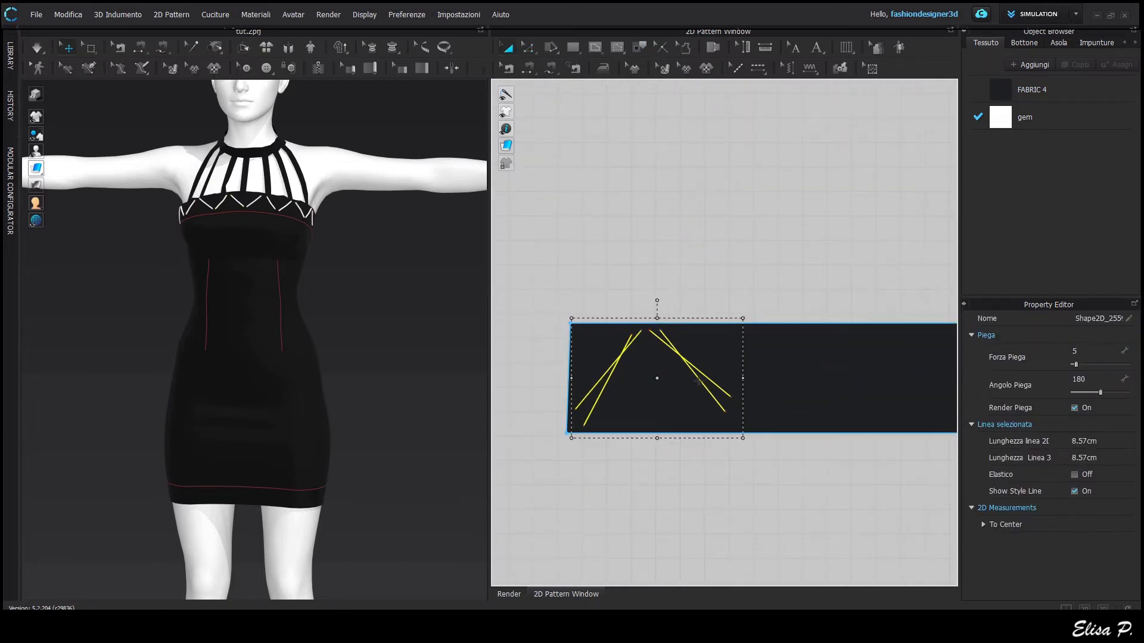
left_click_drag(706, 398, 705, 399)
Step: Copy the peak and paste repeated copies along the hem band at a 7.65 cm interval
middle_click_drag(728, 445, 648, 440)
scroll(647, 438, "down", 5)
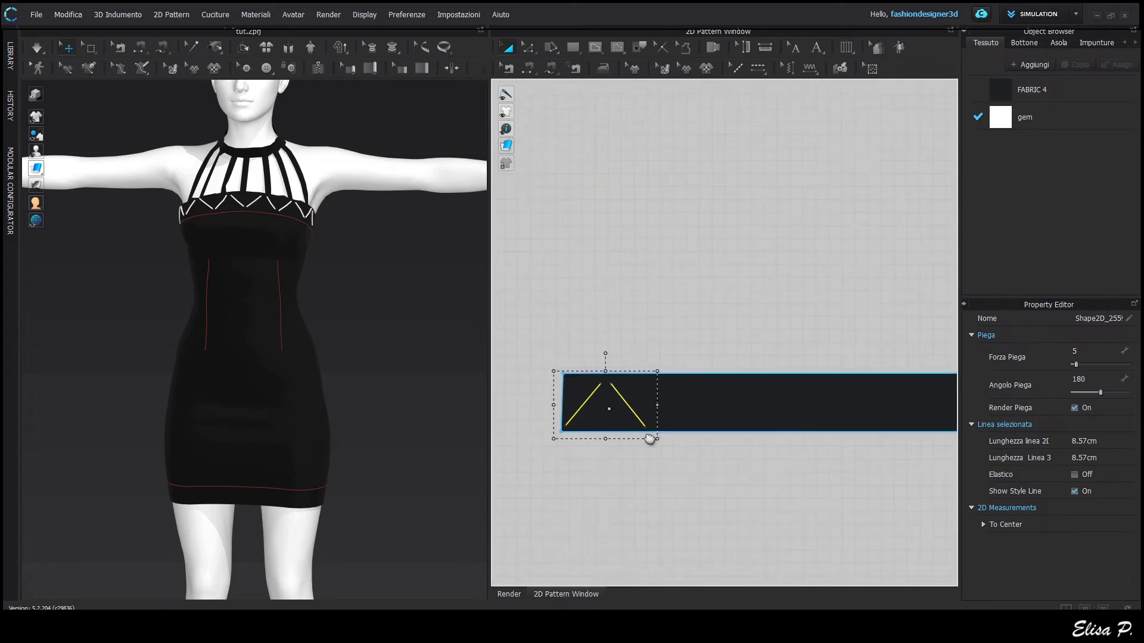
key("ctrl+c")
key("ctrl+v")
scroll(668, 399, "down", 3)
right_click(666, 398)
left_click(631, 234)
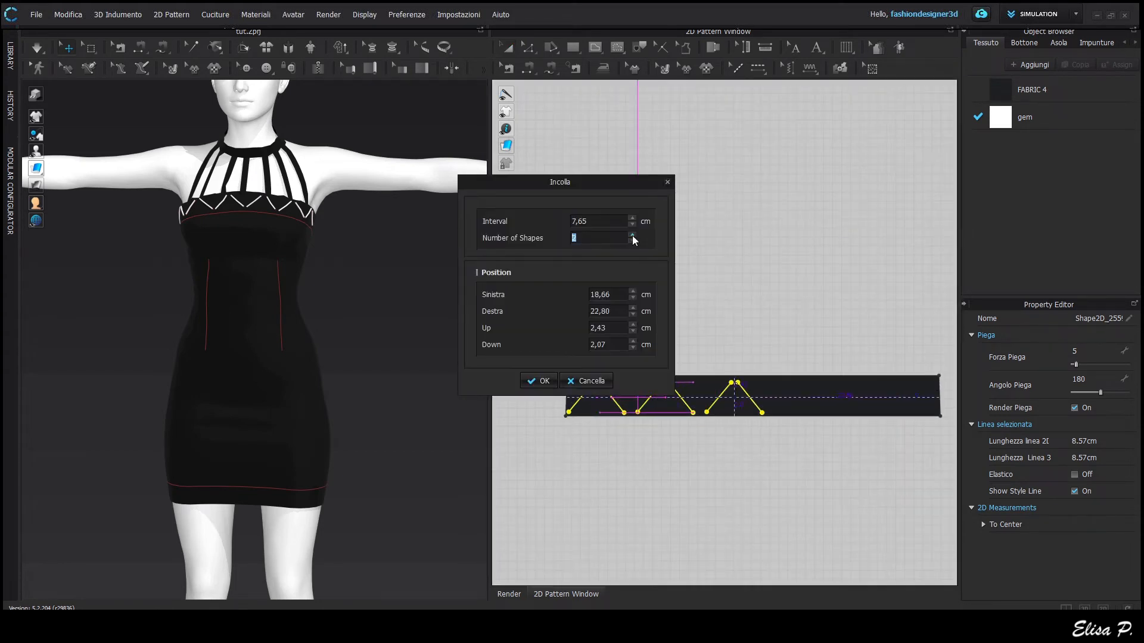
left_click(631, 235)
left_click(631, 235)
left_click(631, 235)
left_click(551, 379)
Step: Delete the surplus zigzag line at the hem band's right end
scroll(837, 481, "up", 3)
middle_click_drag(927, 430, 766, 520)
left_click(854, 424)
key("Delete")
Step: Sew the hem band's lower and upper edges and its short ends to the dress front's hem, lower internal line and side segments
scroll(812, 519, "down", 5)
key("n")
scroll(590, 482, "down", 2)
left_click(667, 483)
left_click(818, 483)
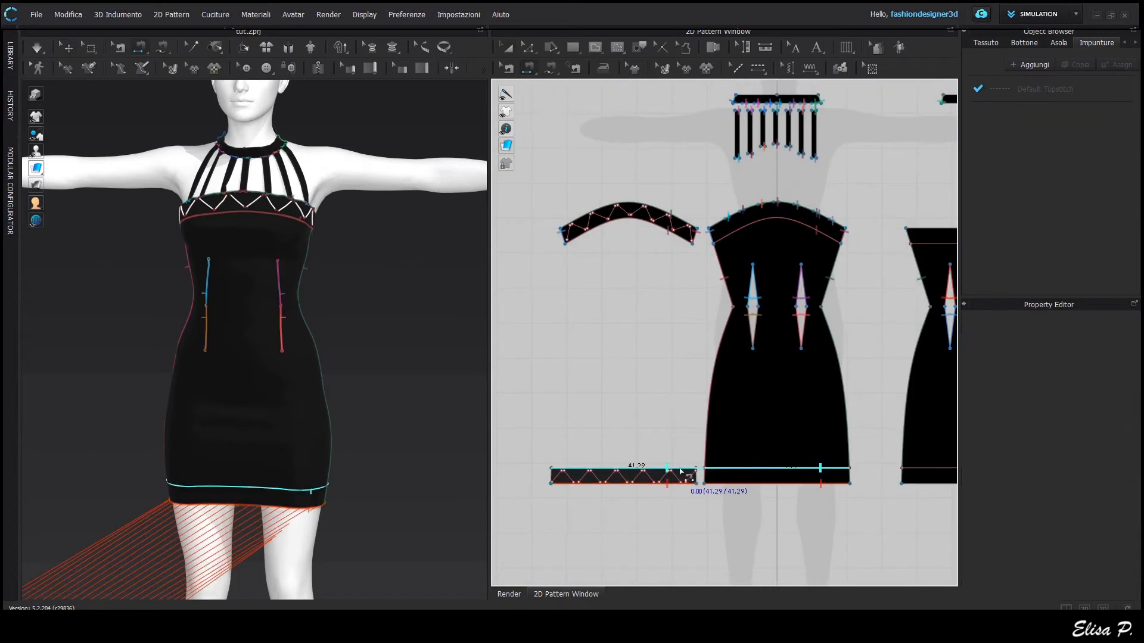
left_click(696, 474)
left_click(851, 484)
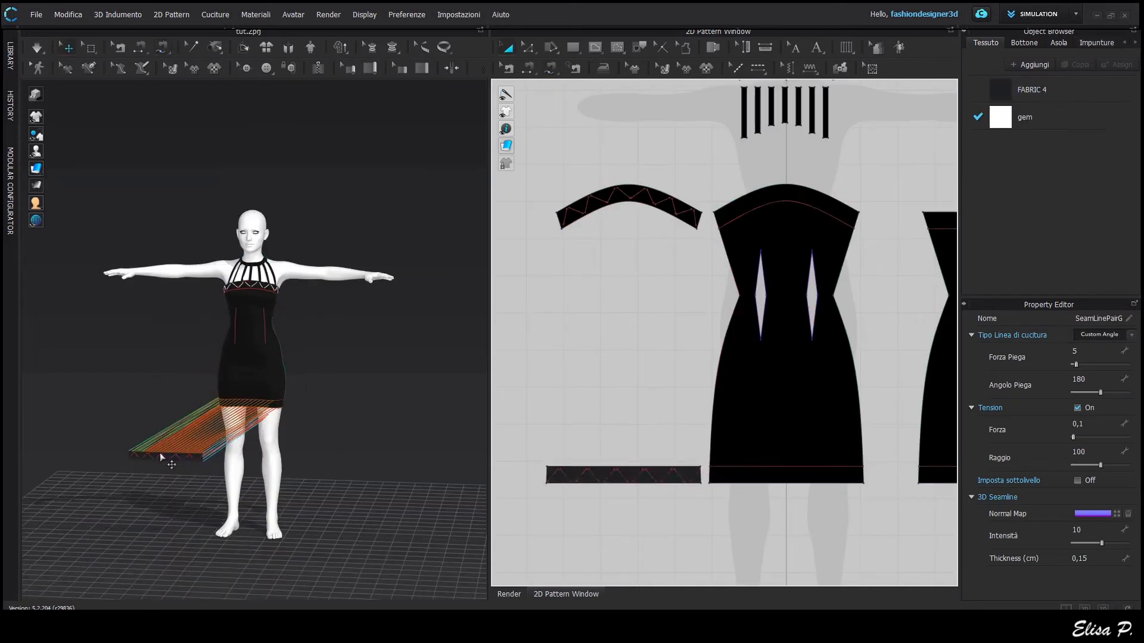
Step: Superimpose the hem band over the lower edge of the dress front in 3D
right_click(167, 450)
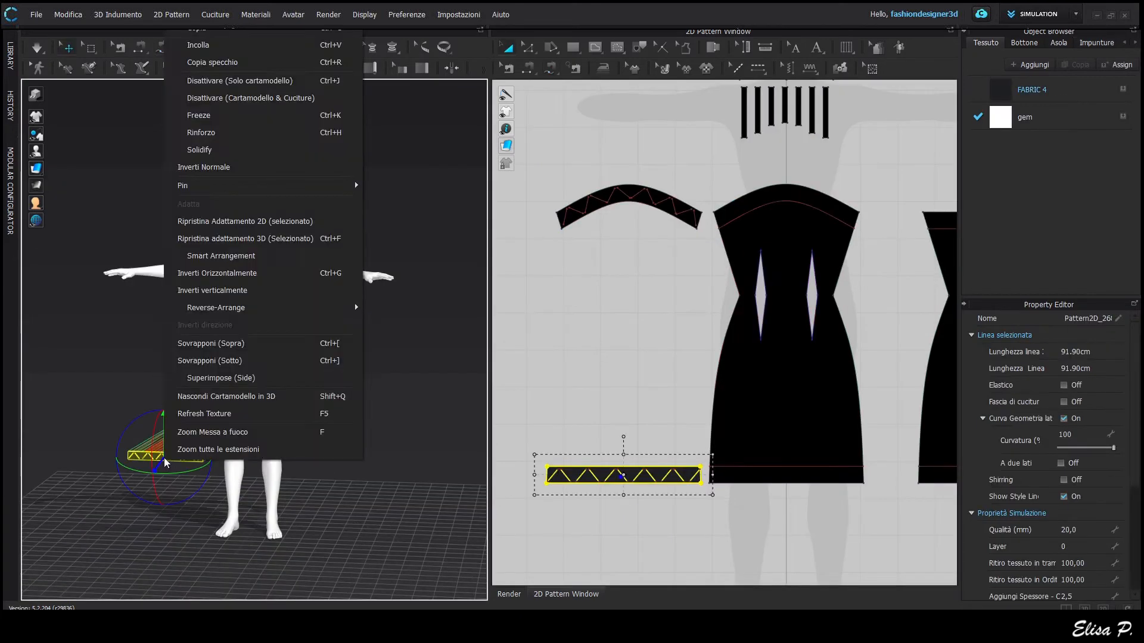
left_click(355, 302)
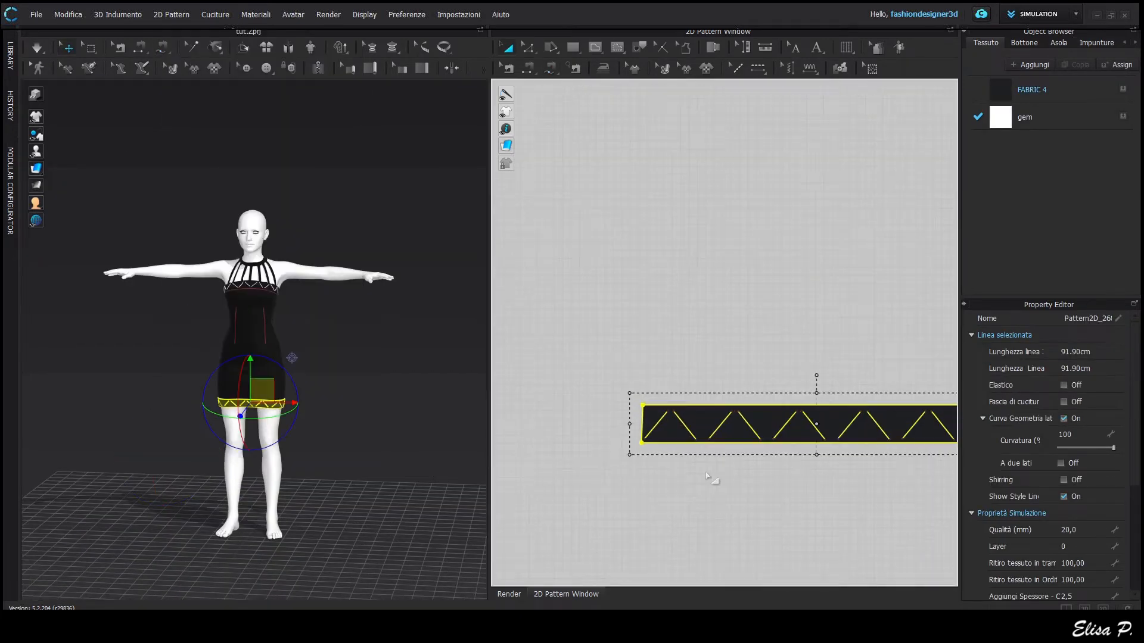
scroll(292, 181, "up", 10)
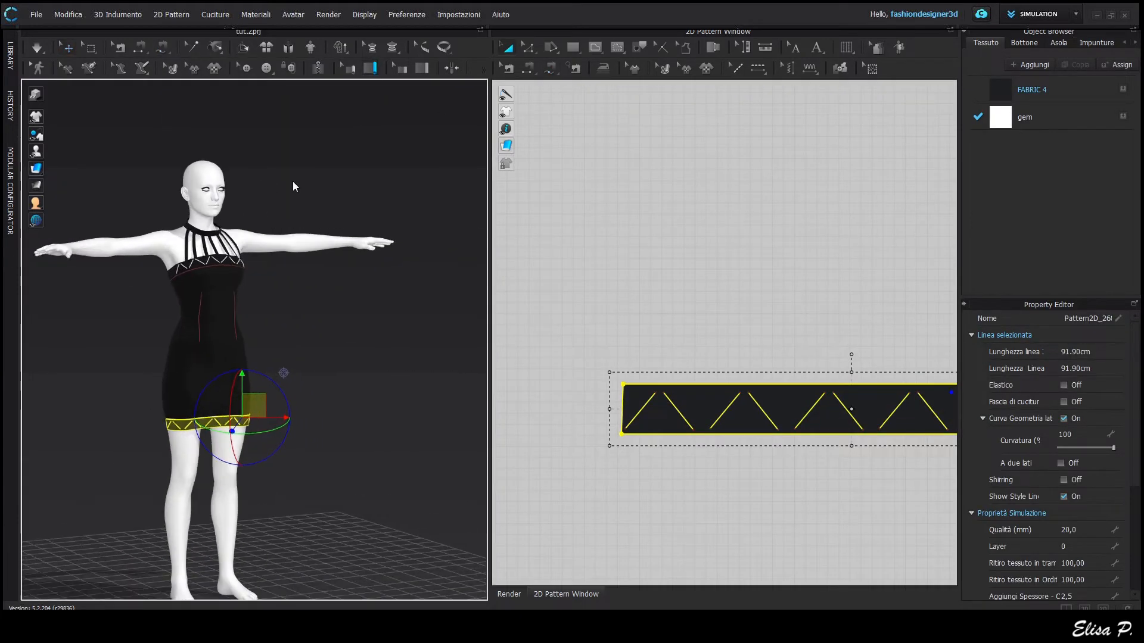
Step: Add gem-fabric piping 0.3 cm wide along every zigzag line of the hem band on the 3D dress
right_click_drag(126, 435, 396, 378)
scroll(395, 378, "up", 3)
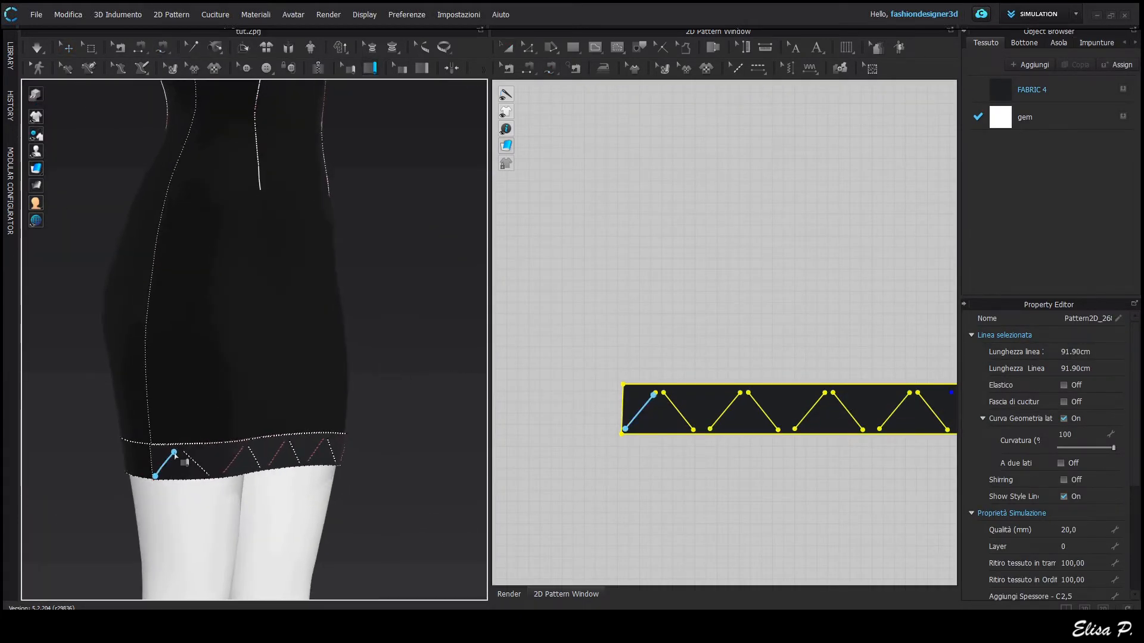
double_click(175, 454)
double_click(208, 474)
left_click(223, 475)
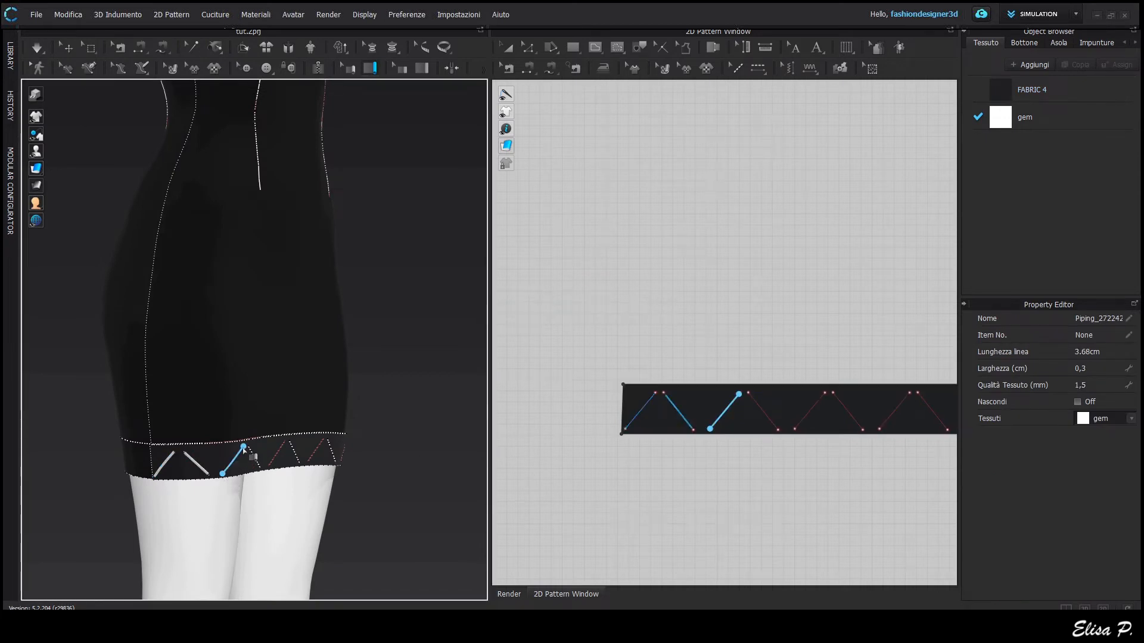
double_click(244, 446)
left_click(250, 448)
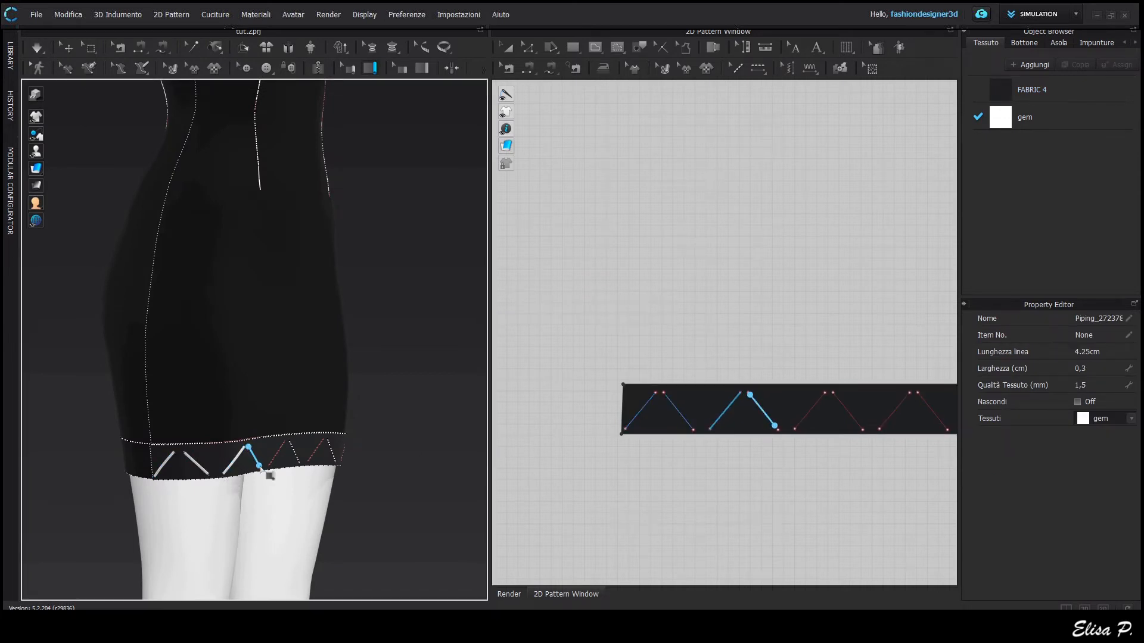
double_click(262, 468)
right_click_drag(331, 527, 171, 454)
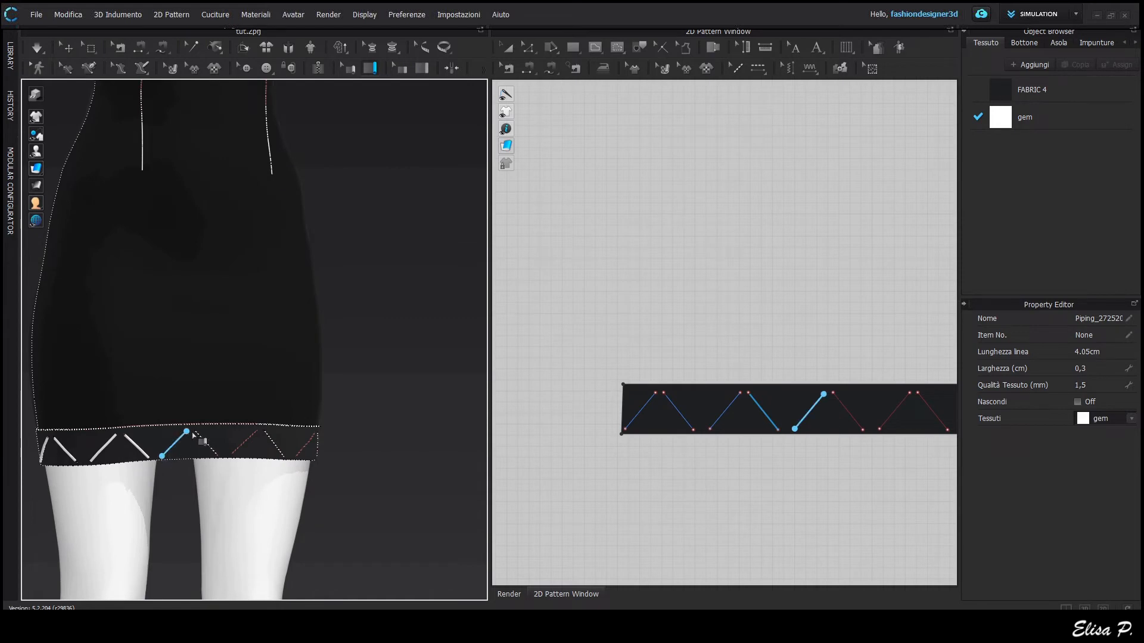
double_click(215, 456)
left_click(231, 454)
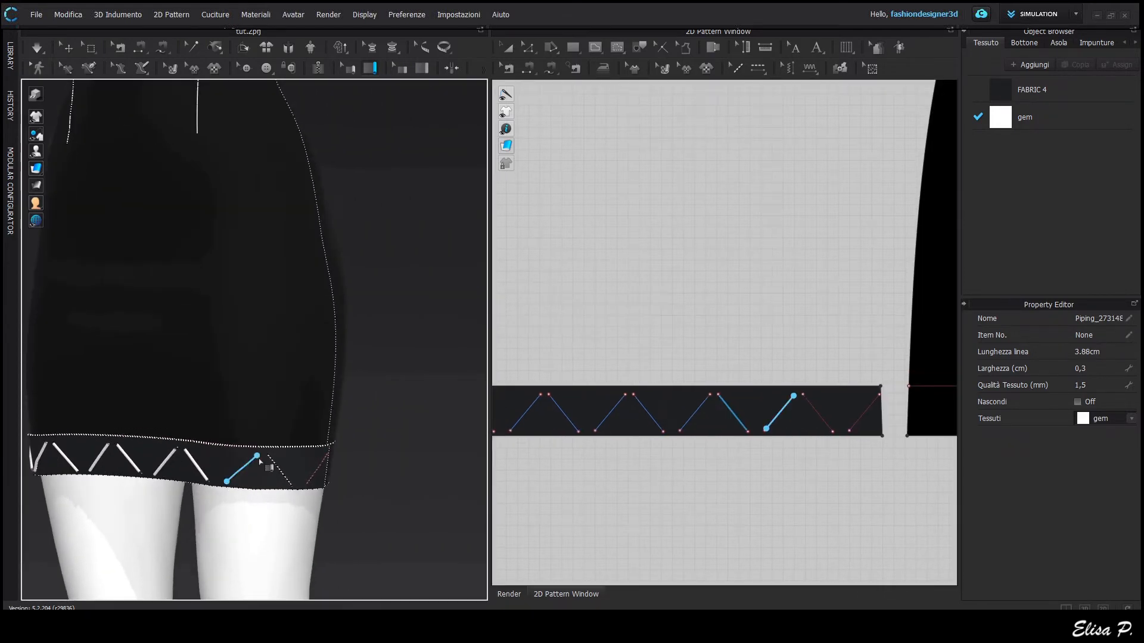
double_click(269, 456)
left_click(306, 486)
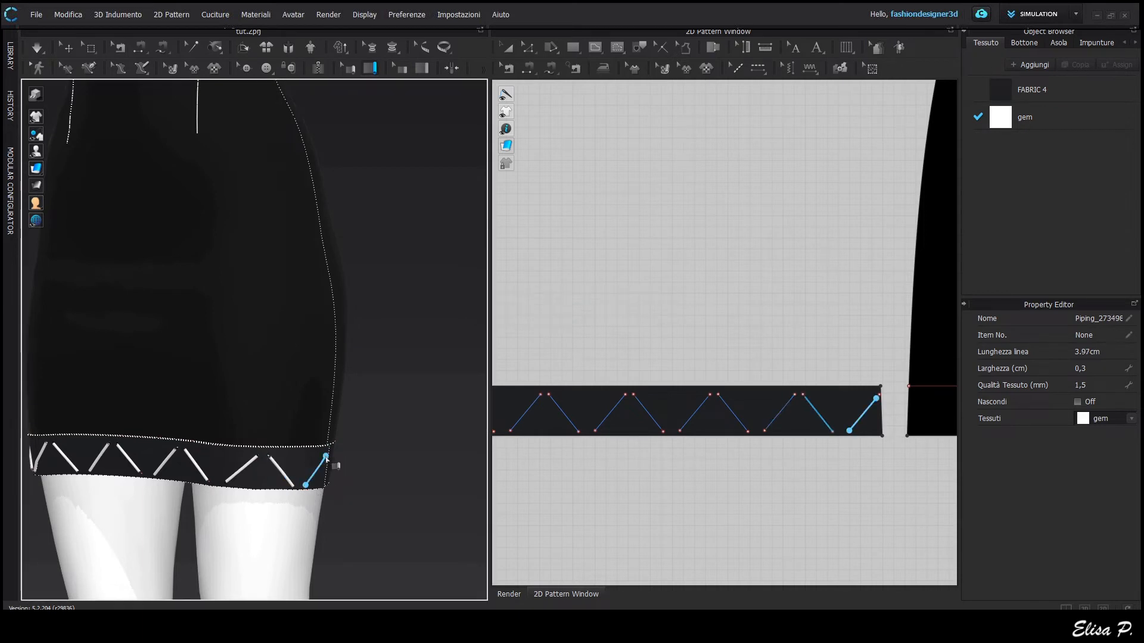
double_click(325, 457)
scroll(344, 529, "down", 3)
right_click_drag(345, 529, 381, 528)
scroll(635, 506, "down", 5)
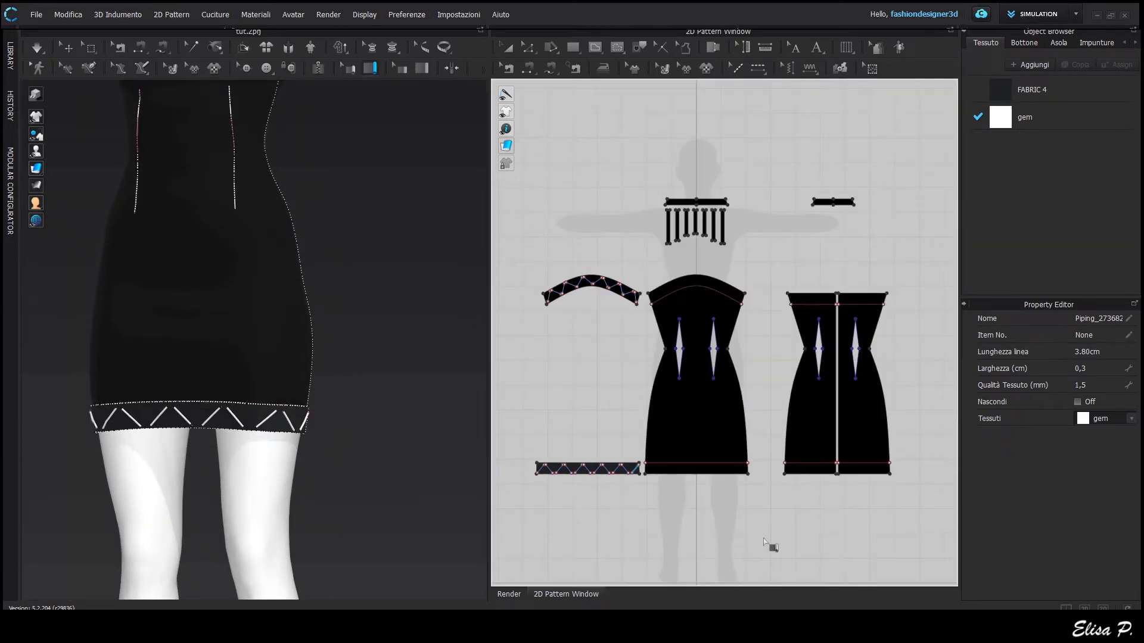
Step: Trace the lower hem section of the left back panel as a pattern, place it below, and assign FABRIC 4
scroll(739, 509, "up", 2)
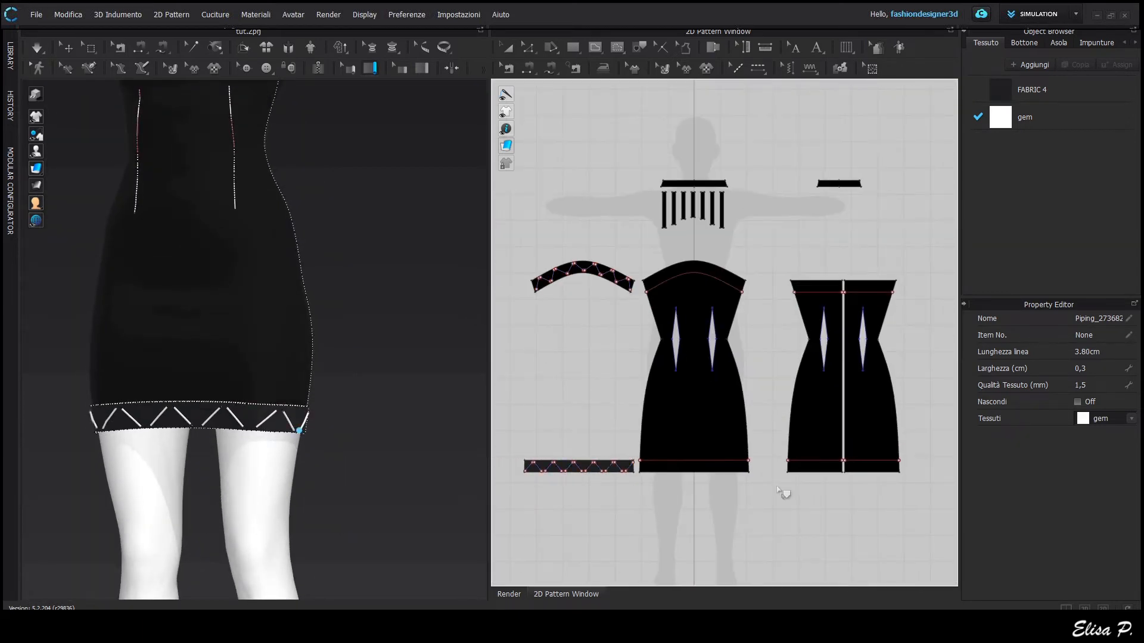
left_click(820, 472)
scroll(735, 464, "up", 5)
right_click(894, 460)
left_click(922, 466)
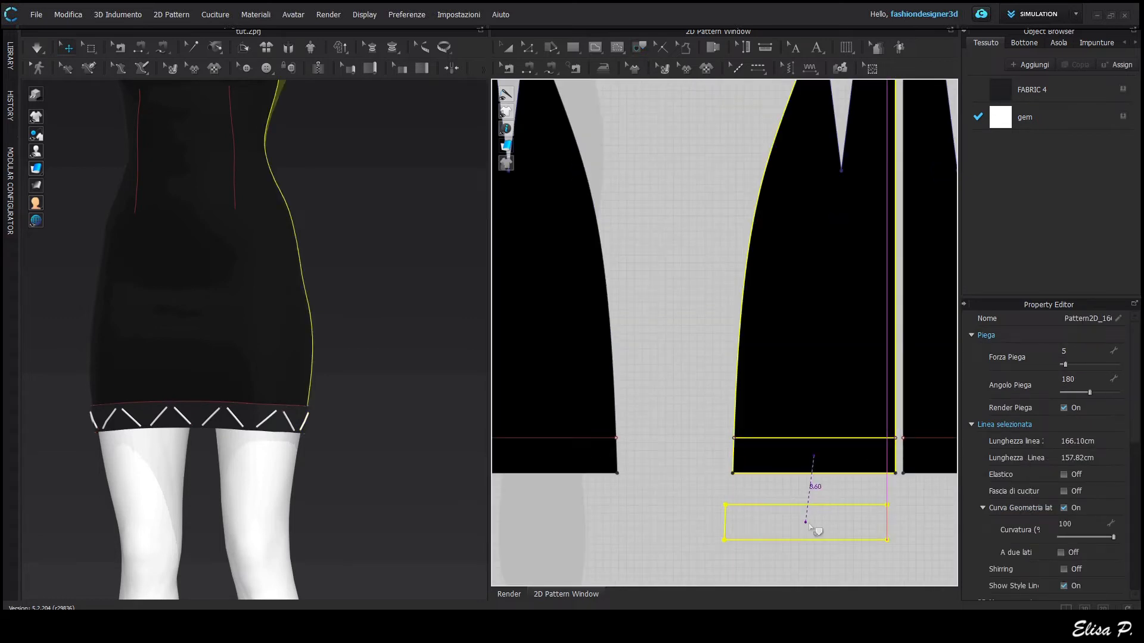
left_click(813, 514)
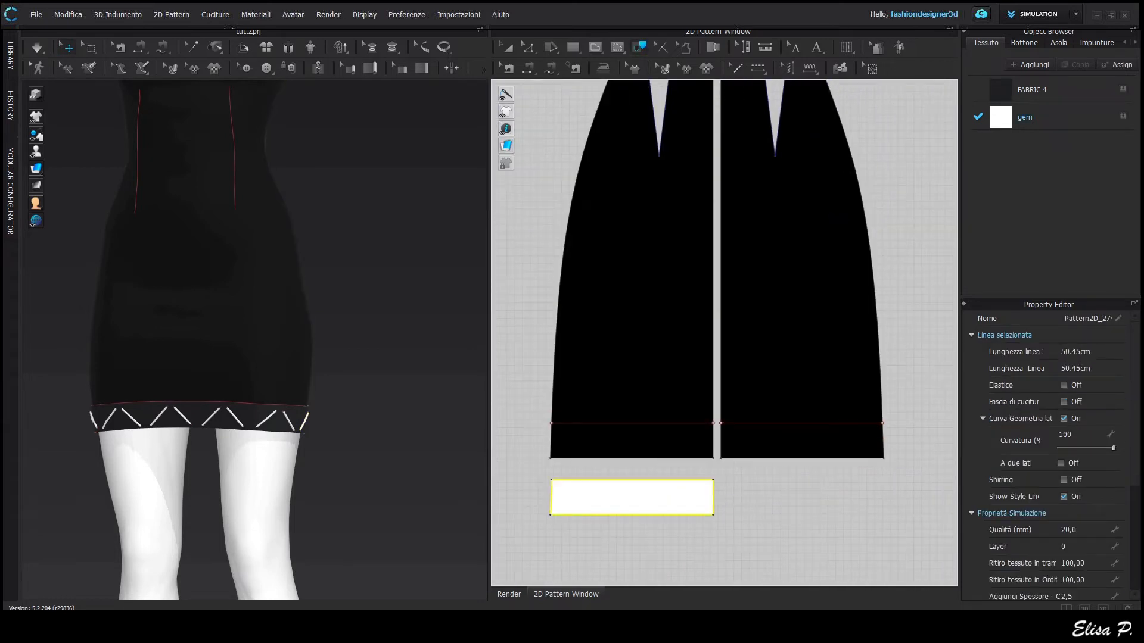
left_click(1123, 89)
Step: Trace the lower hem section of the right back panel as a pattern and place it below the panel
left_click(804, 423)
left_click(752, 457, "shift")
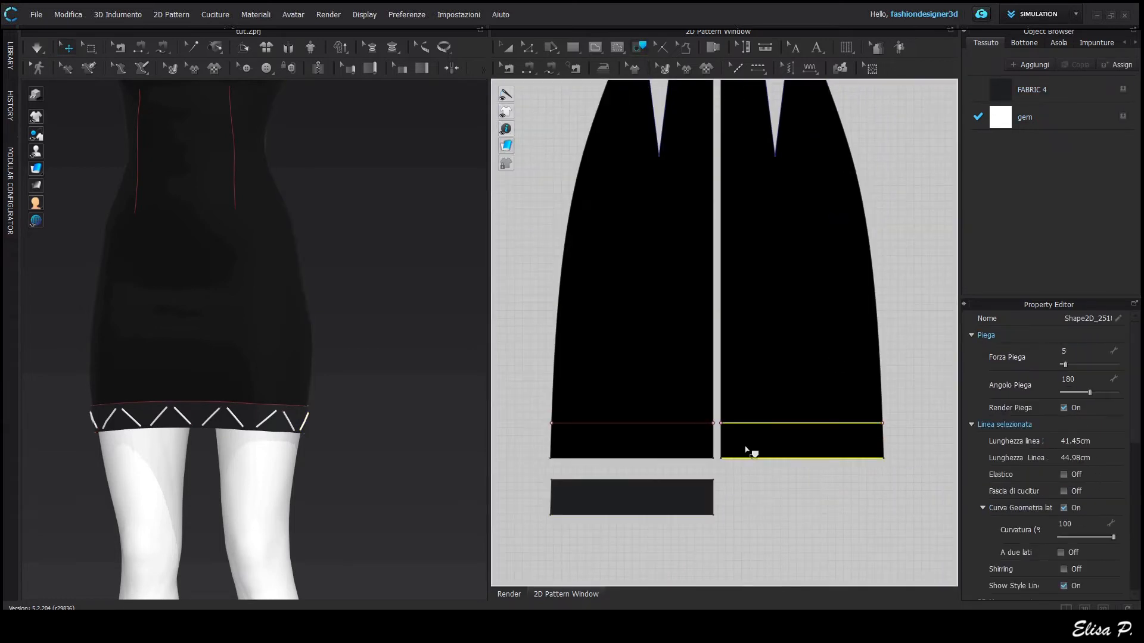
right_click(891, 449)
left_click(920, 458)
left_click(814, 505)
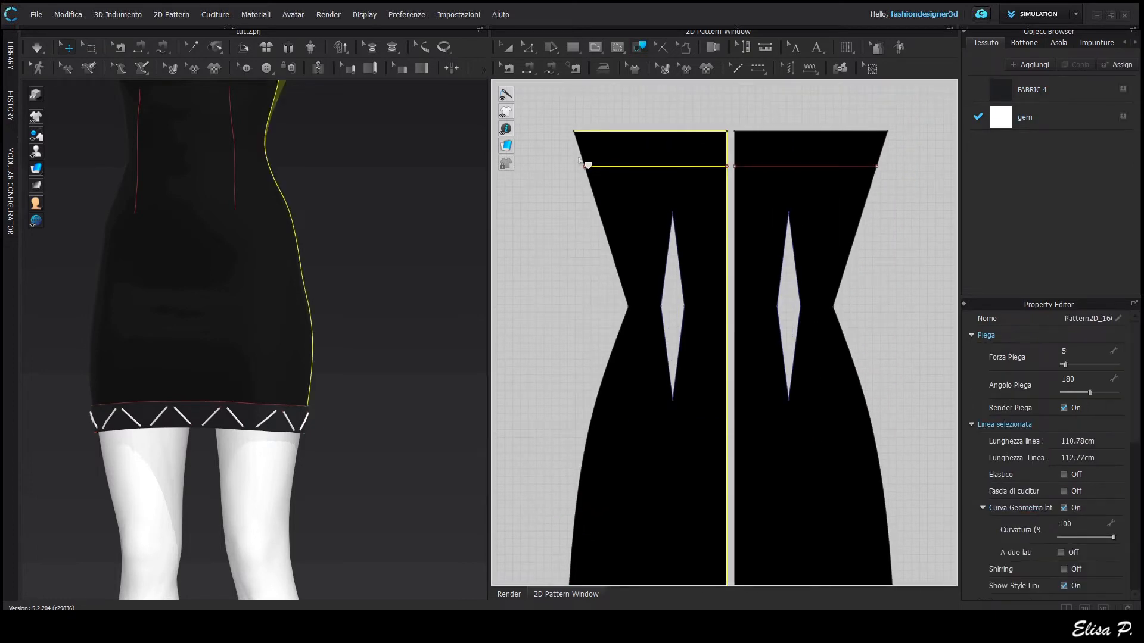
left_click(584, 160, "shift")
right_click(584, 158)
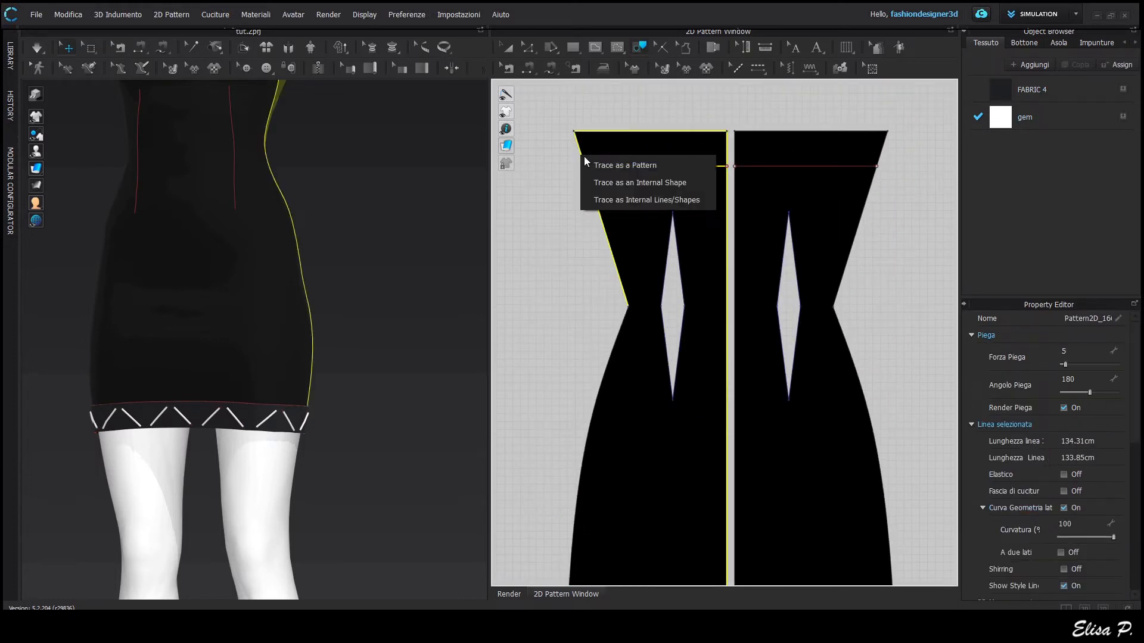
left_click(624, 167)
Step: Add a point at waist height on the centre edges of both back panels
scroll(711, 200, "up", 3)
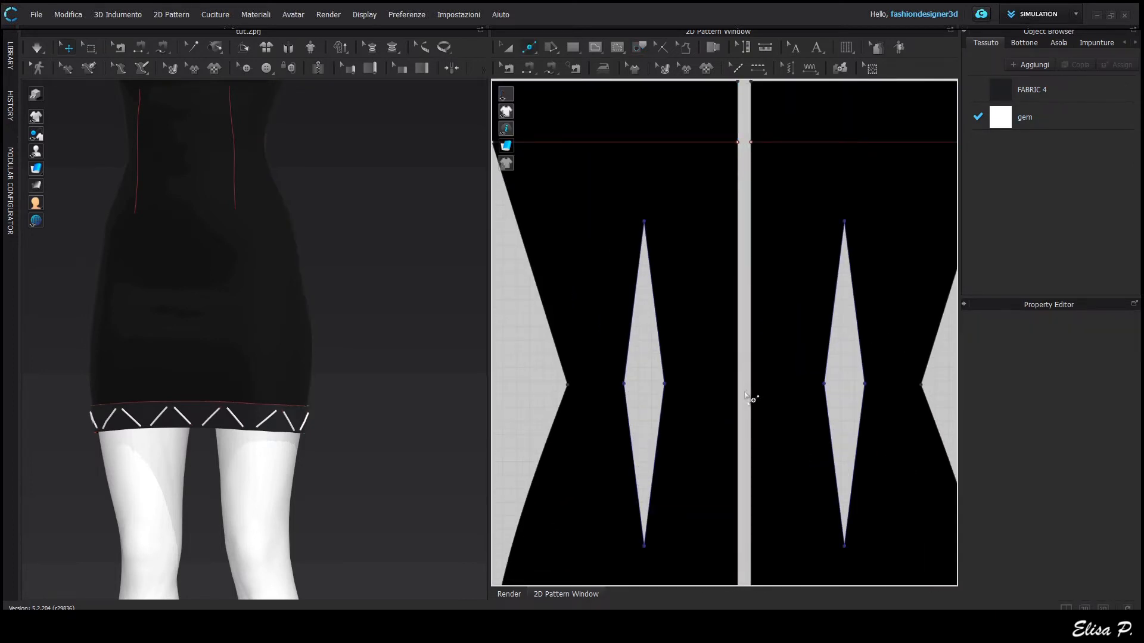
left_click(749, 390)
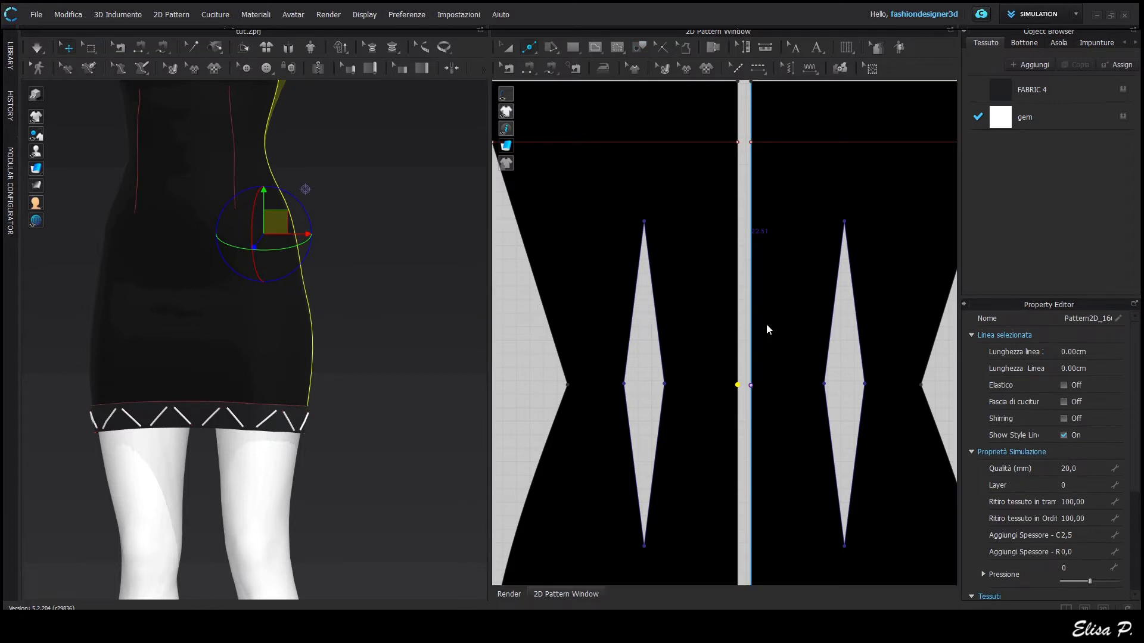
scroll(767, 326, "down", 3)
Step: Offset the full centre edge of each back panel inward by 0.5 cm as an internal line
left_click(757, 265)
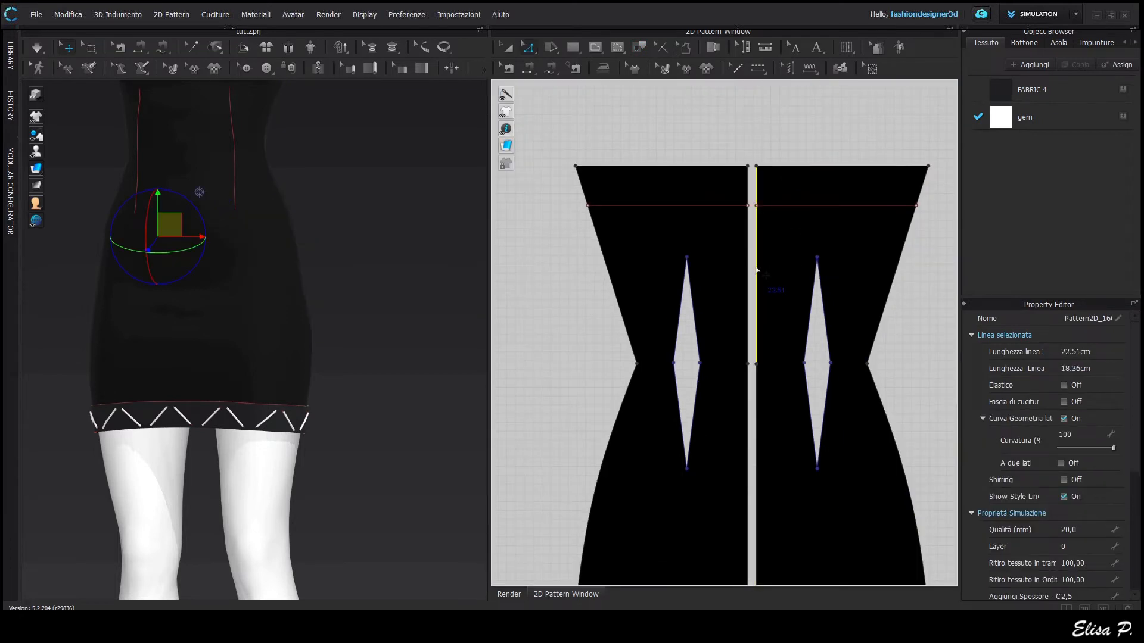
right_click(757, 267)
left_click(799, 309)
type("0.5")
key("Return")
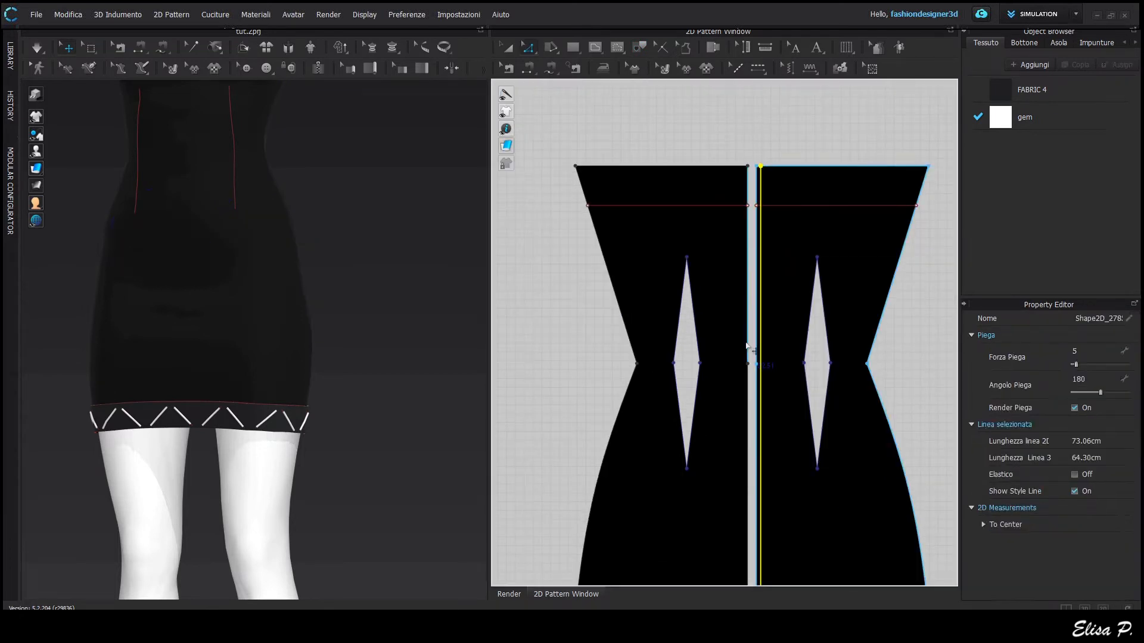
right_click(746, 343)
left_click(798, 402)
key("Return")
Step: Move the waist point on the right back panel's centre edge so the segment above it is 22.48 cm long
scroll(752, 354, "up", 5)
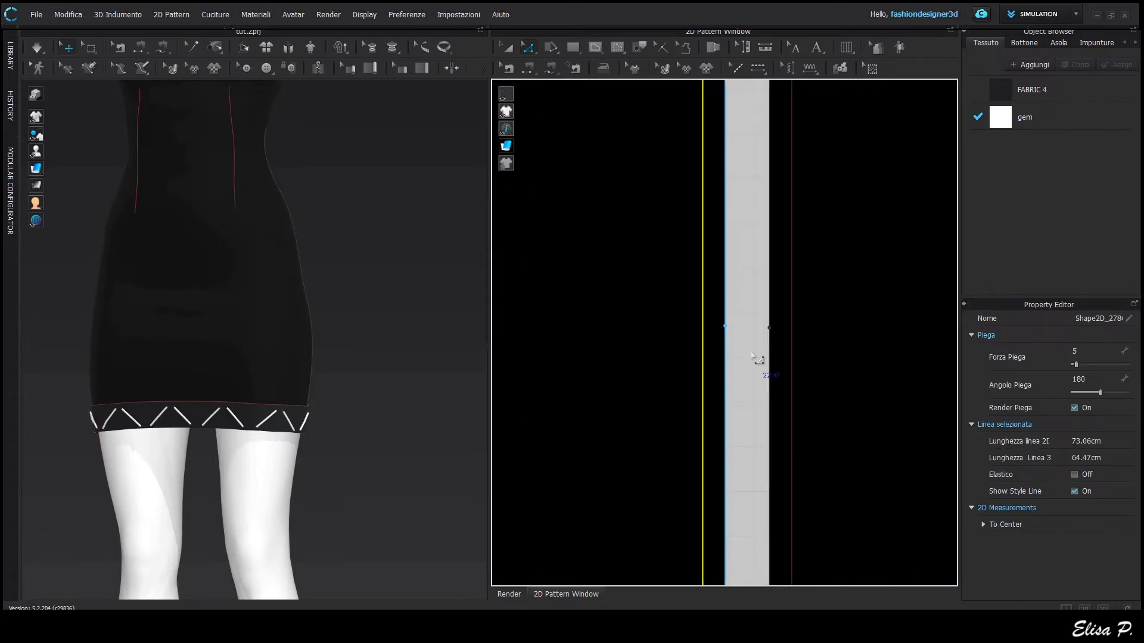
left_click(727, 310)
scroll(770, 330, "up", 3)
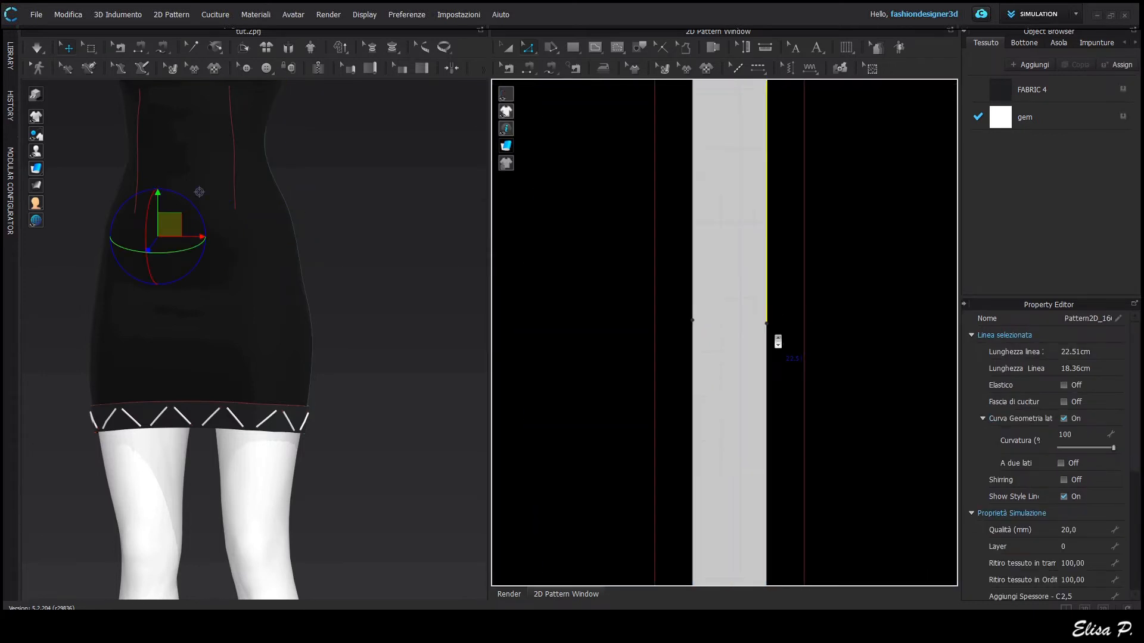
right_click(764, 316)
type("0,05")
key("Return")
left_click(764, 306)
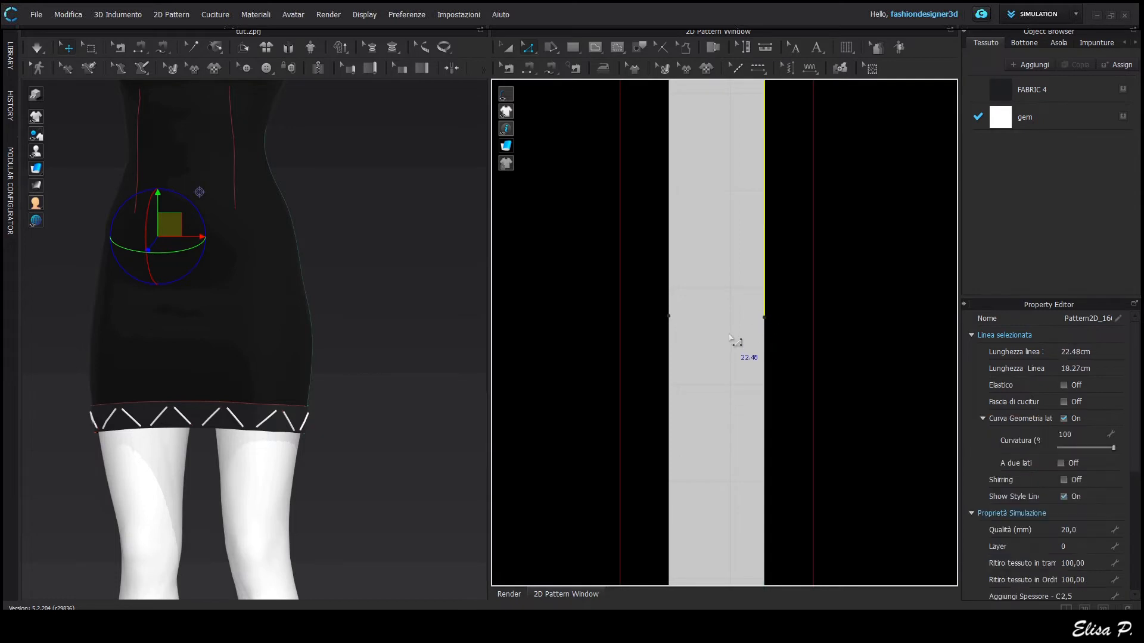
Step: Draw a 0.5 cm horizontal internal line from each waist point to the offset line on both back panels
scroll(752, 338, "down", 1)
double_click(800, 322)
left_click(681, 321)
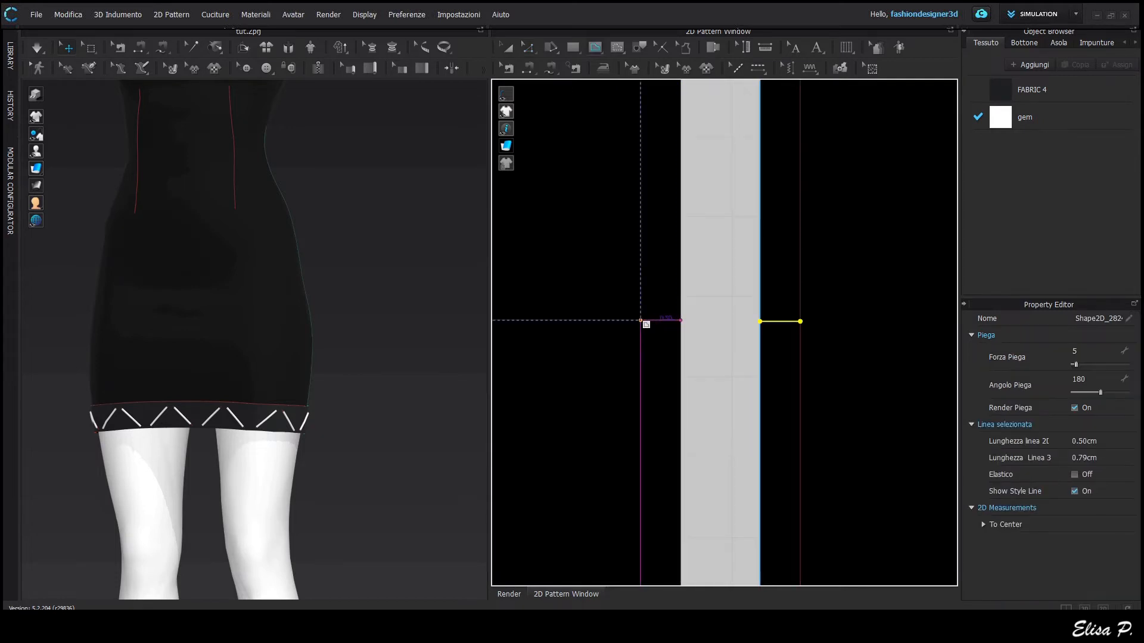
double_click(641, 321)
Step: Cut both back panels along the short waist lines and the offset lines above them to separate two narrow strips
key("z")
scroll(691, 452, "down", 5)
scroll(693, 425, "up", 3)
left_click(727, 487)
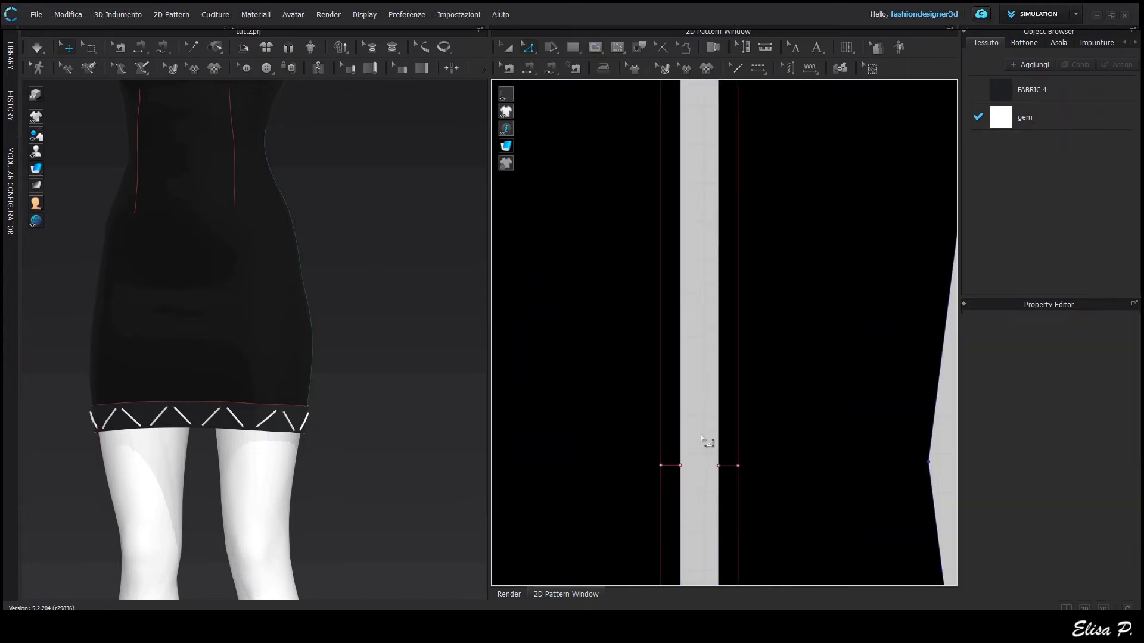
left_click(672, 467)
left_click(728, 466, "shift")
right_click(731, 467)
left_click(777, 300)
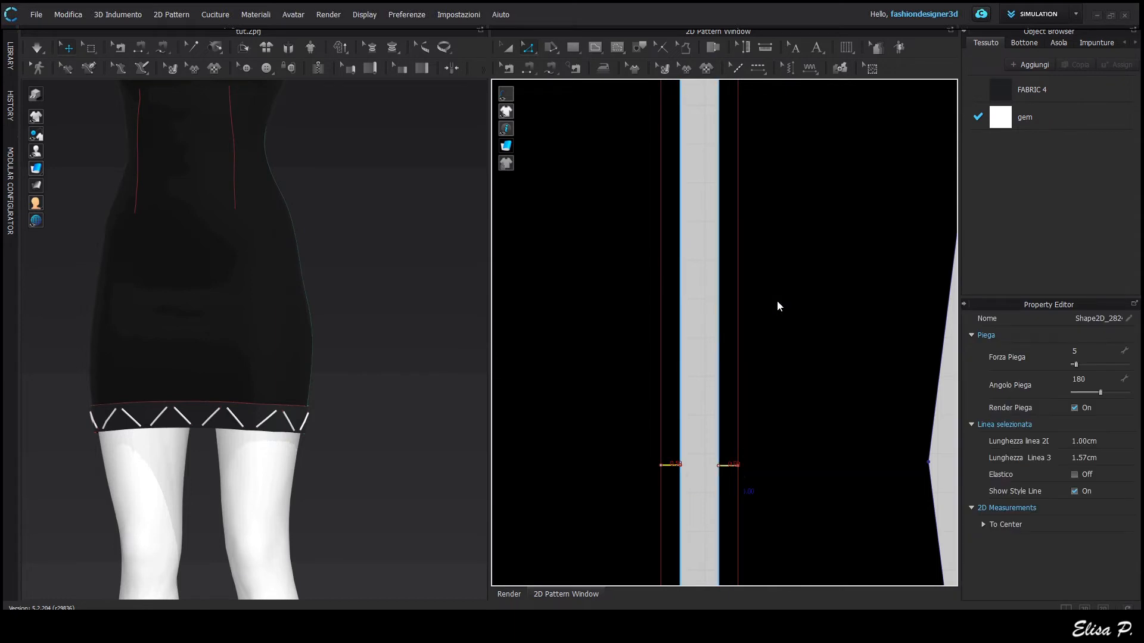
left_click(661, 404)
left_click(738, 419, "shift")
right_click(745, 416)
left_click(779, 245)
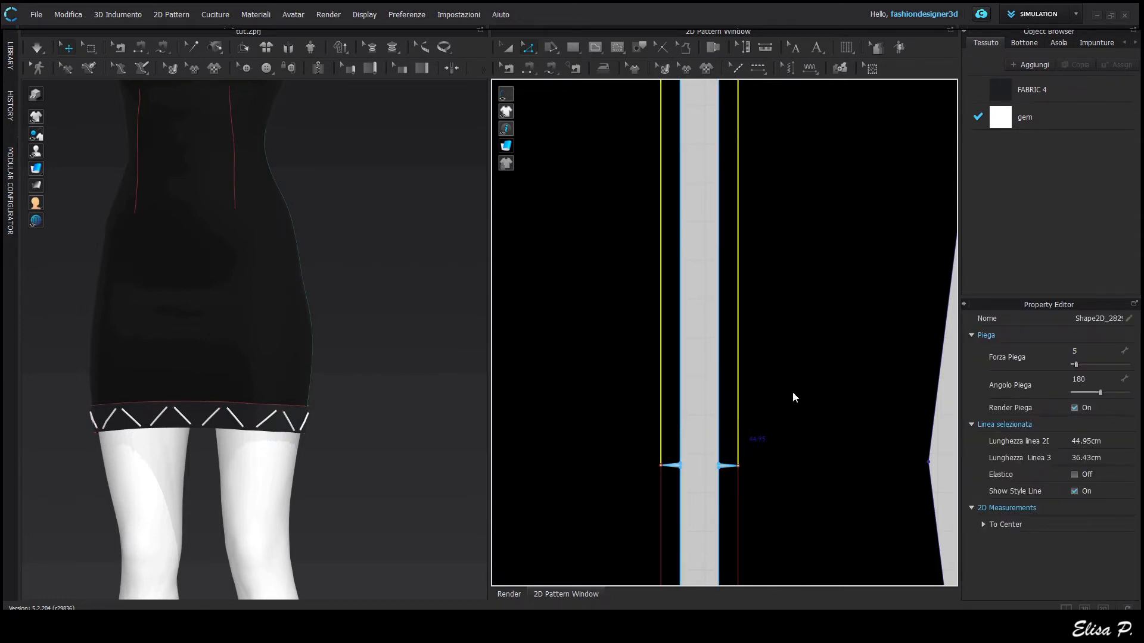
Step: Move the two cut strips away from the back panels into the gap between them
scroll(710, 447, "up", 3)
key("a")
left_click_drag(717, 360, 737, 360)
left_click_drag(686, 359, 658, 360)
left_click(701, 425)
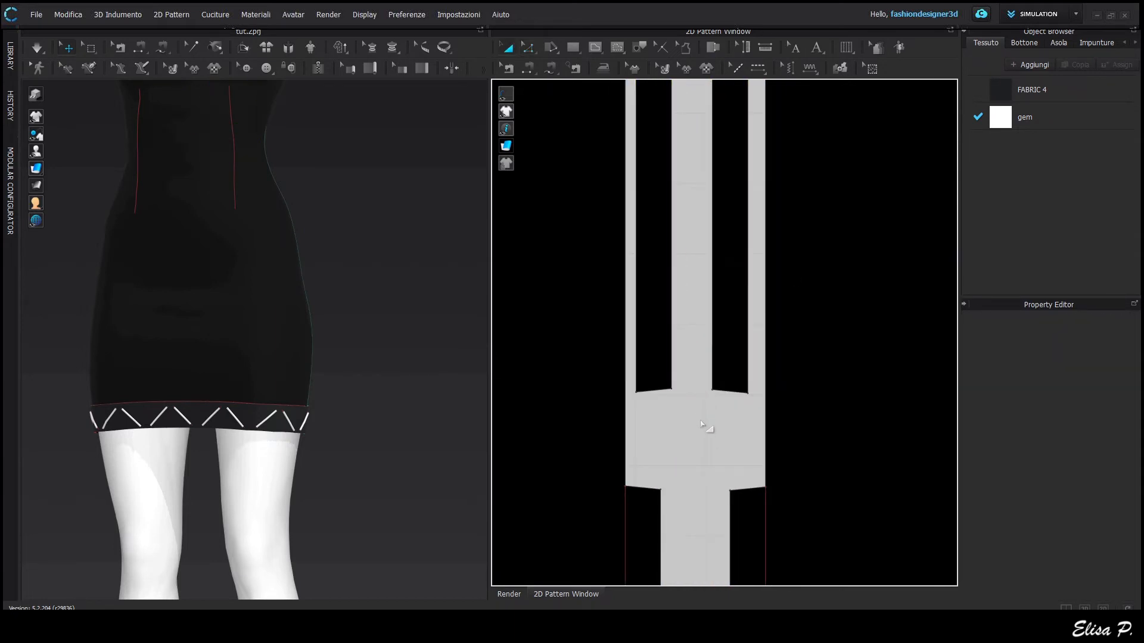
Step: Sew the lower short end of each strip to the matching short waist edge of its back panel
key("n")
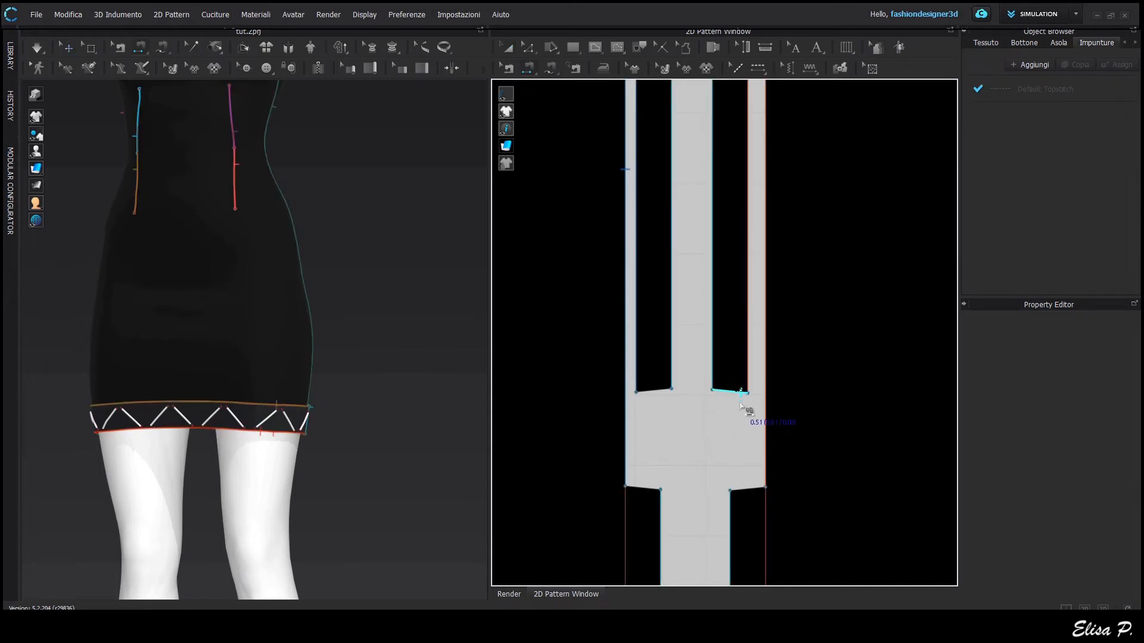
left_click(739, 394)
left_click(743, 489)
left_click(646, 393)
left_click(645, 488)
Step: Trace the top band of the left back panel as a pattern, assign FABRIC 4, and place it above the panel
scroll(679, 439, "down", 5)
middle_click_drag(698, 341, 747, 333)
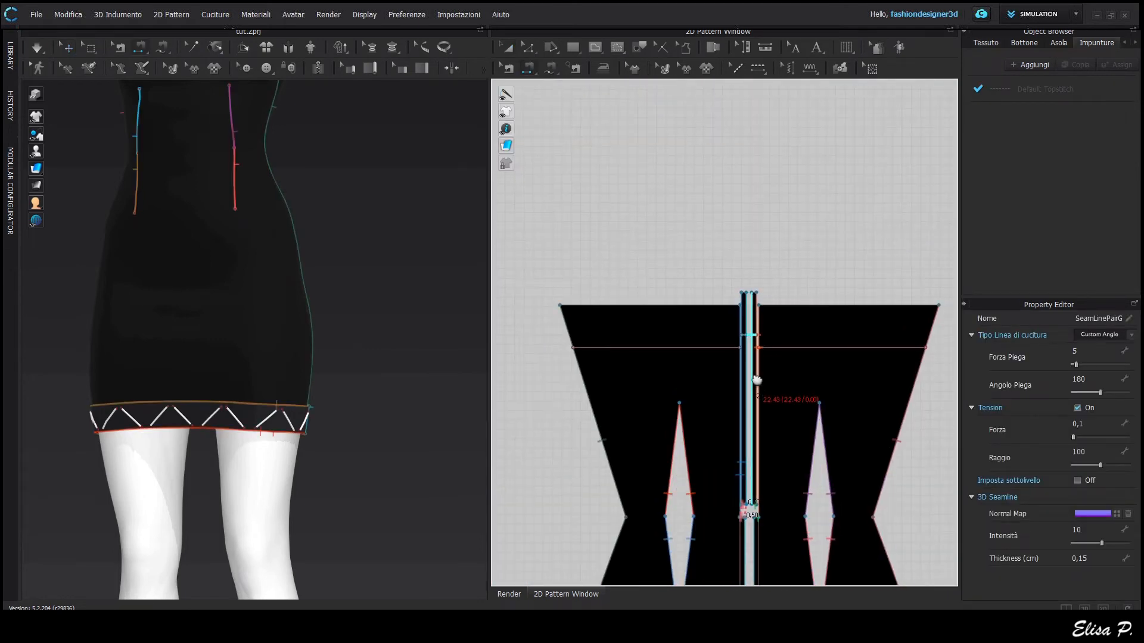
key("i")
left_click(686, 347)
left_click(679, 304, "shift")
left_click(566, 326, "shift")
left_click(741, 326, "shift")
scroll(625, 318, "up", 3)
right_click(727, 299)
left_click(748, 305)
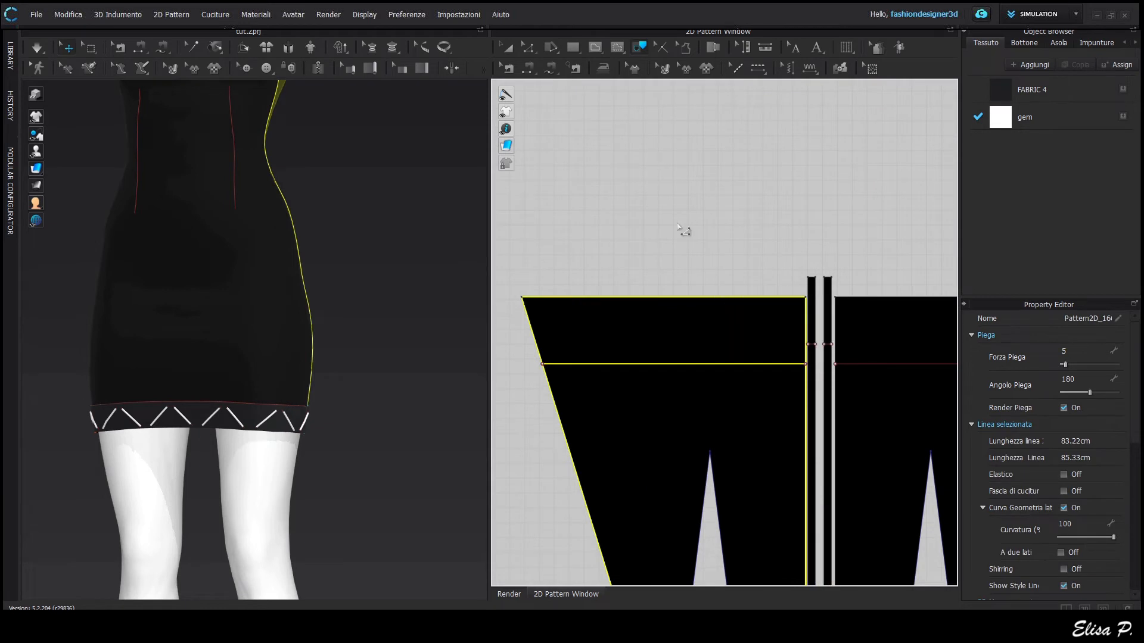
left_click(1122, 89)
left_click_drag(758, 321, 749, 229)
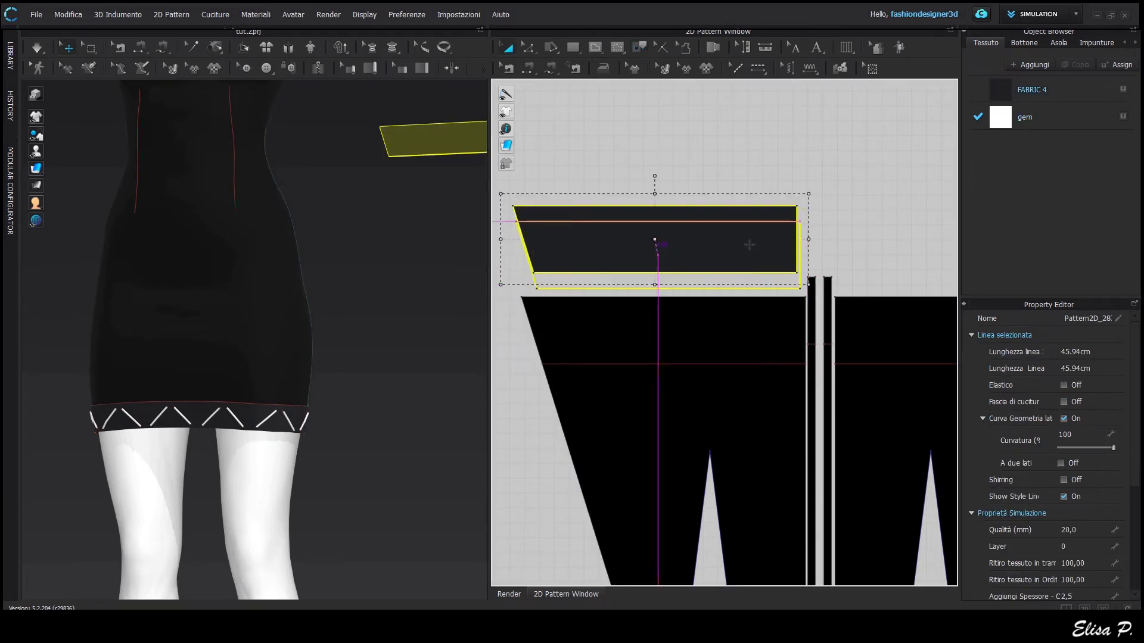
Step: Trace the top band of the right back panel as a pattern, place it above the panel, and assign FABRIC 4
scroll(760, 242, "down", 3)
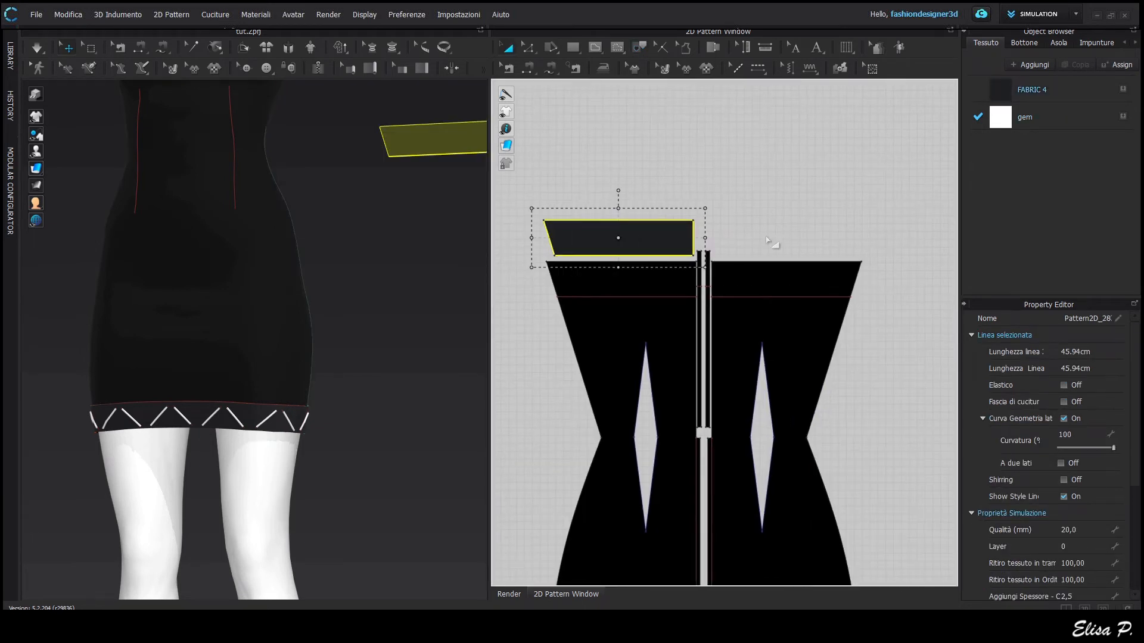
key("i")
left_click(771, 297)
left_click(857, 282, "shift")
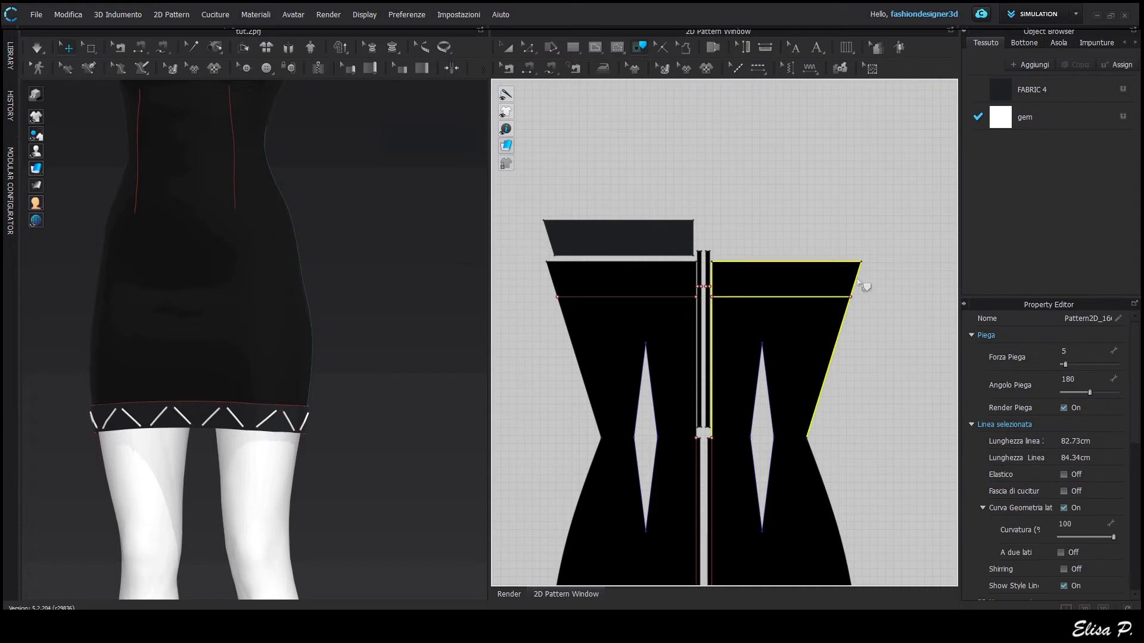
left_click(794, 238)
scroll(773, 251, "down", 4)
left_click(1122, 89)
Step: Copy the inverted-V pair of zigzag lines at the outer end of the front hem band
scroll(906, 128, "down", 3)
scroll(636, 347, "up", 5)
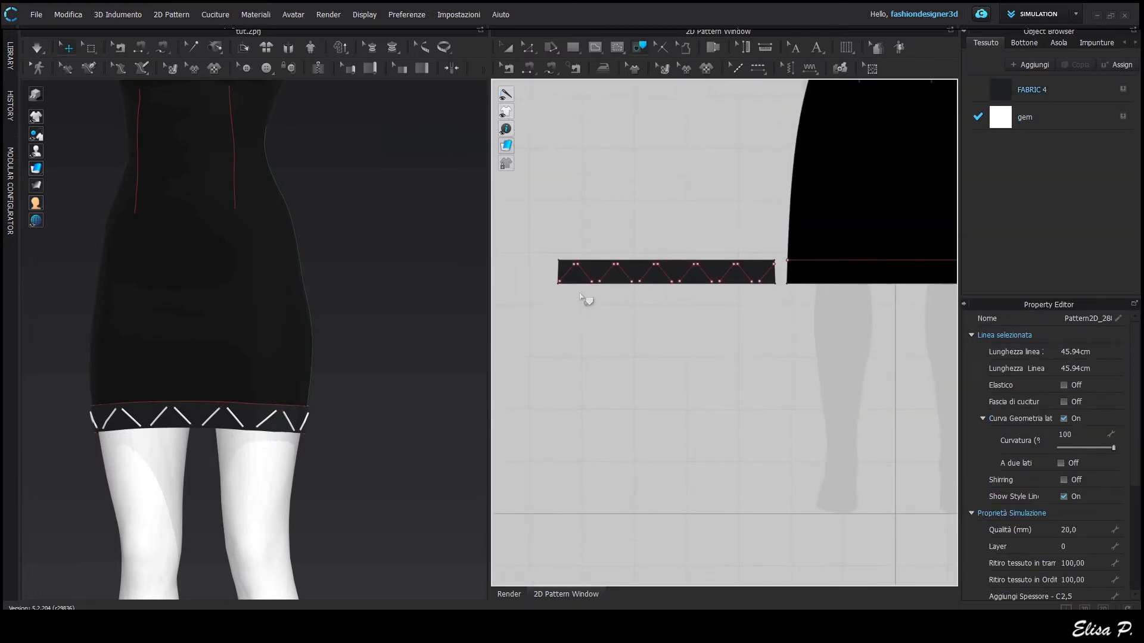
scroll(586, 294, "down", 2)
middle_click_drag(918, 334, 670, 340)
middle_click_drag(514, 356, 735, 358)
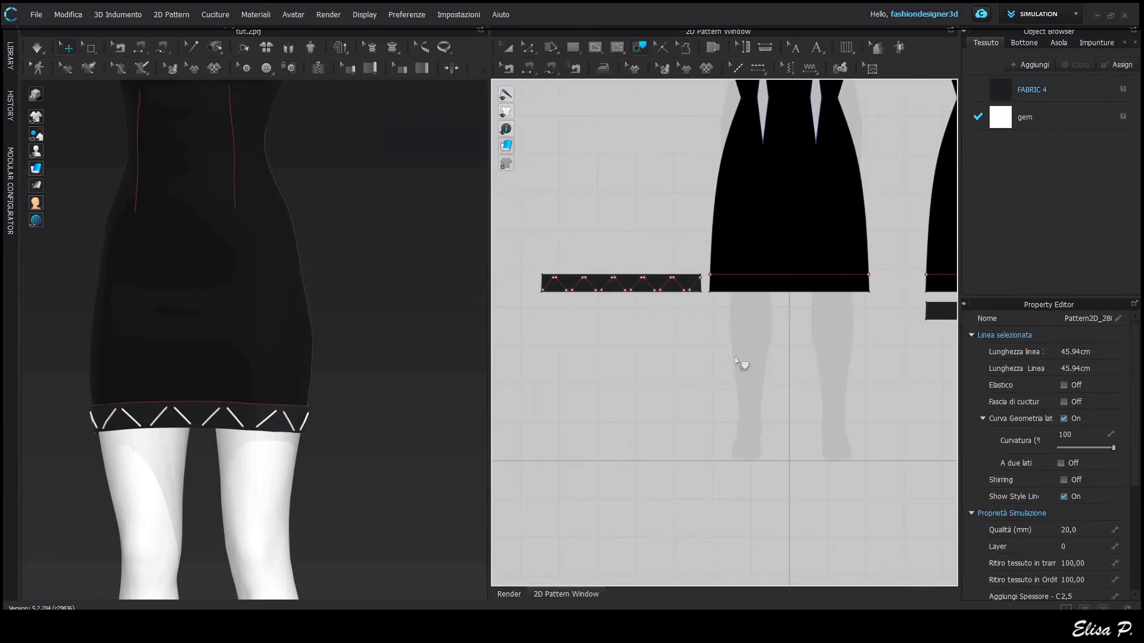
scroll(625, 284, "down", 3)
left_click(515, 282)
left_click(497, 277, "shift")
right_click(497, 277)
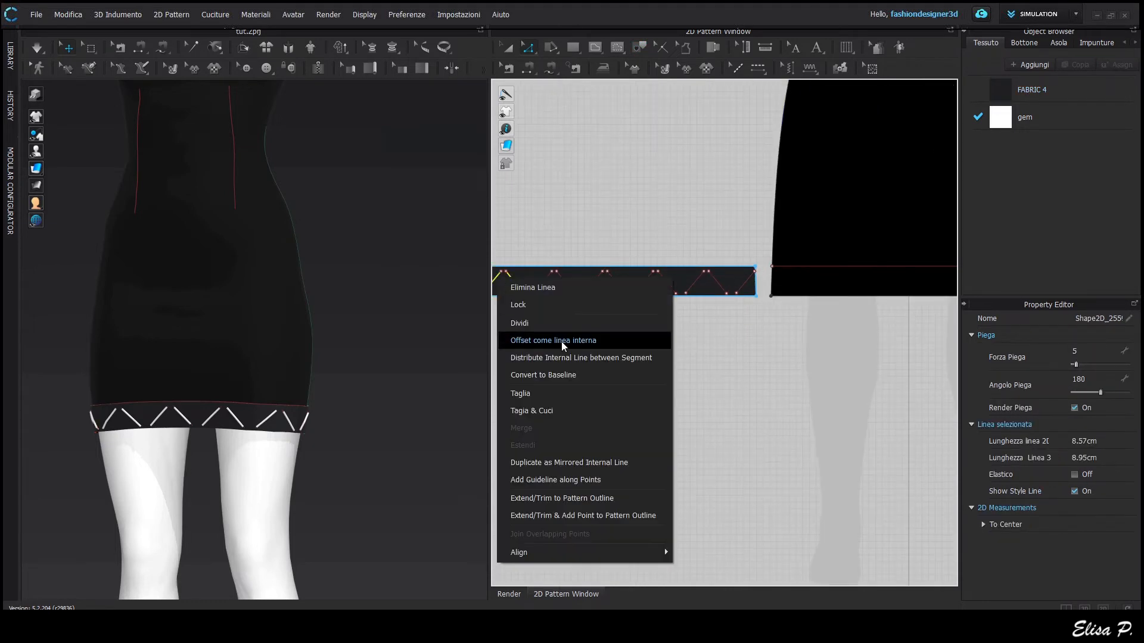
left_click(616, 370)
Step: Paste the copied zigzag pair onto the left back hem band, with its peak centred on the band's outer edge
key("ctrl+v")
middle_click_drag(885, 375, 596, 372)
middle_click_drag(883, 379, 651, 373)
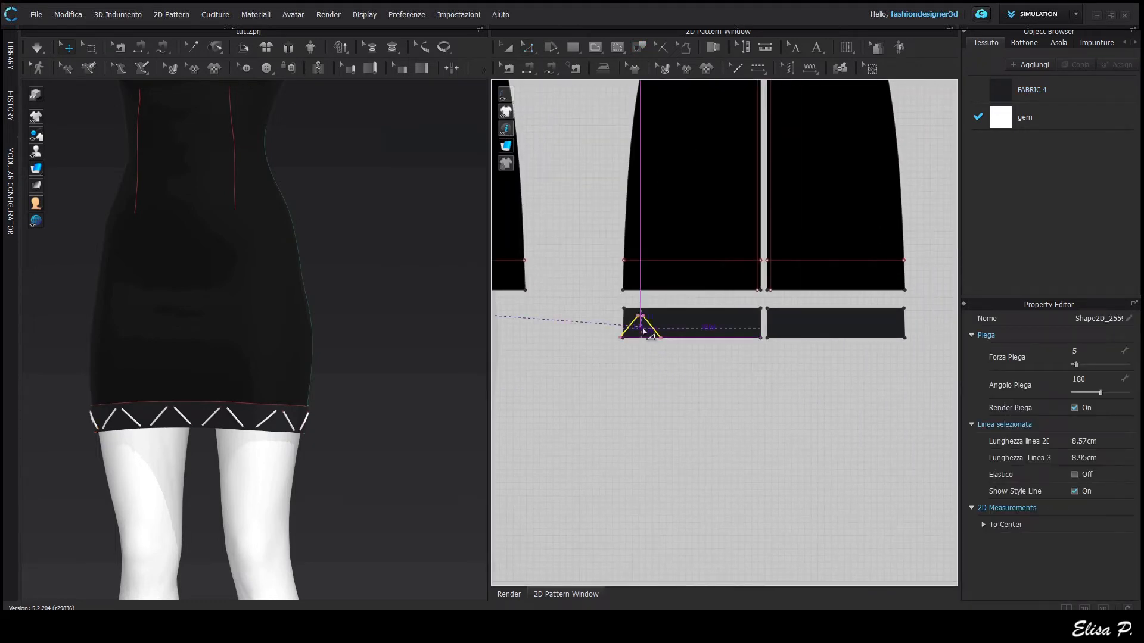
right_click(611, 325)
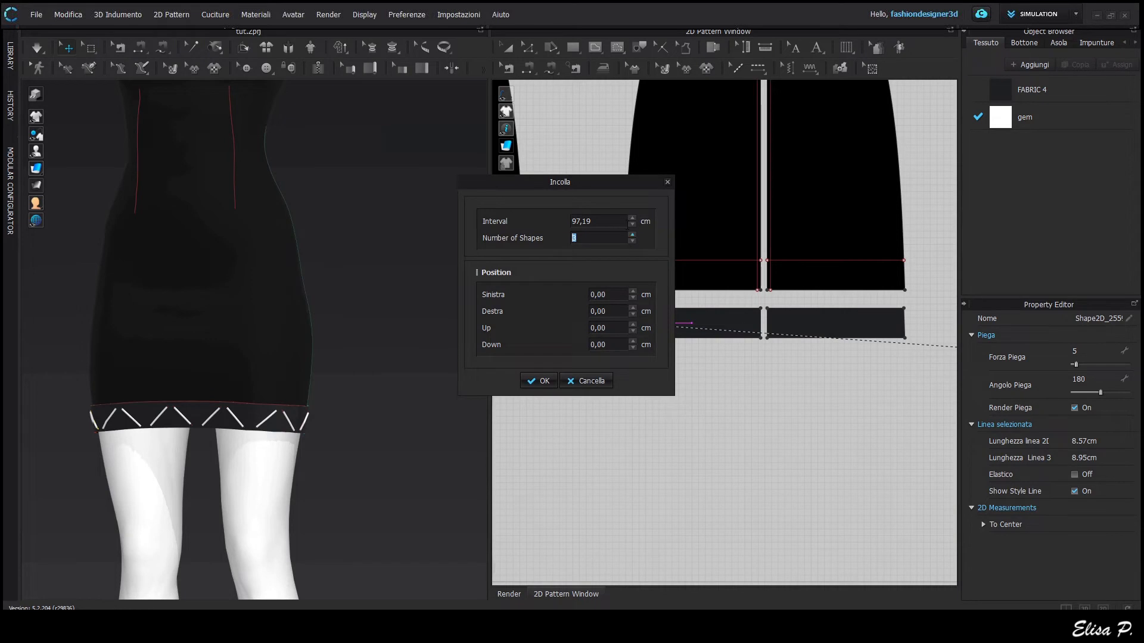
left_click(485, 418)
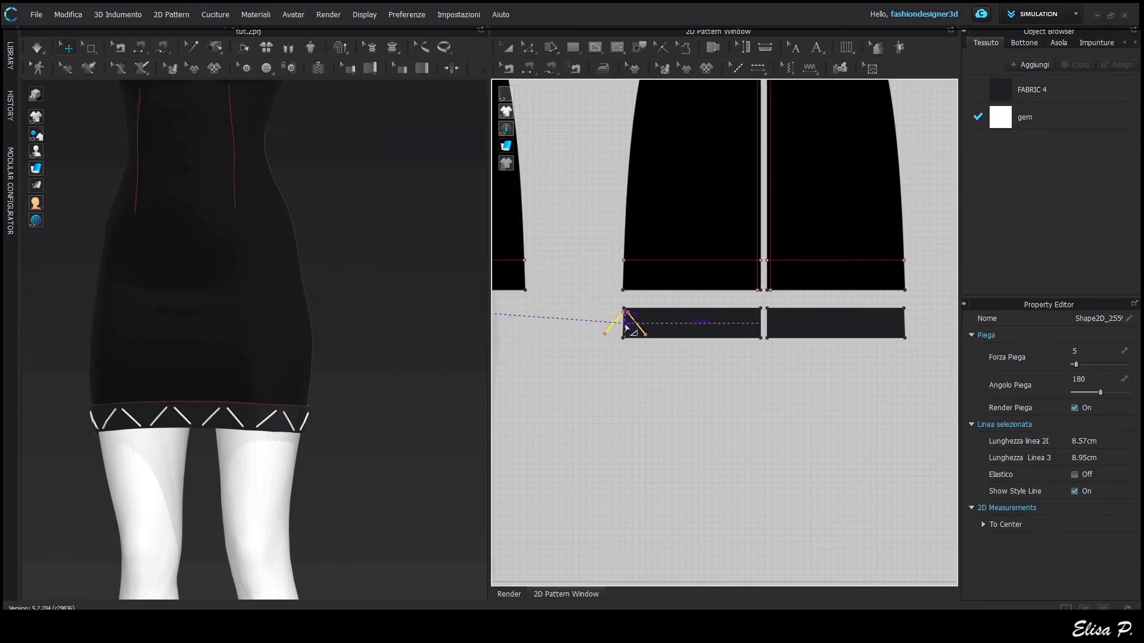
left_click(626, 327)
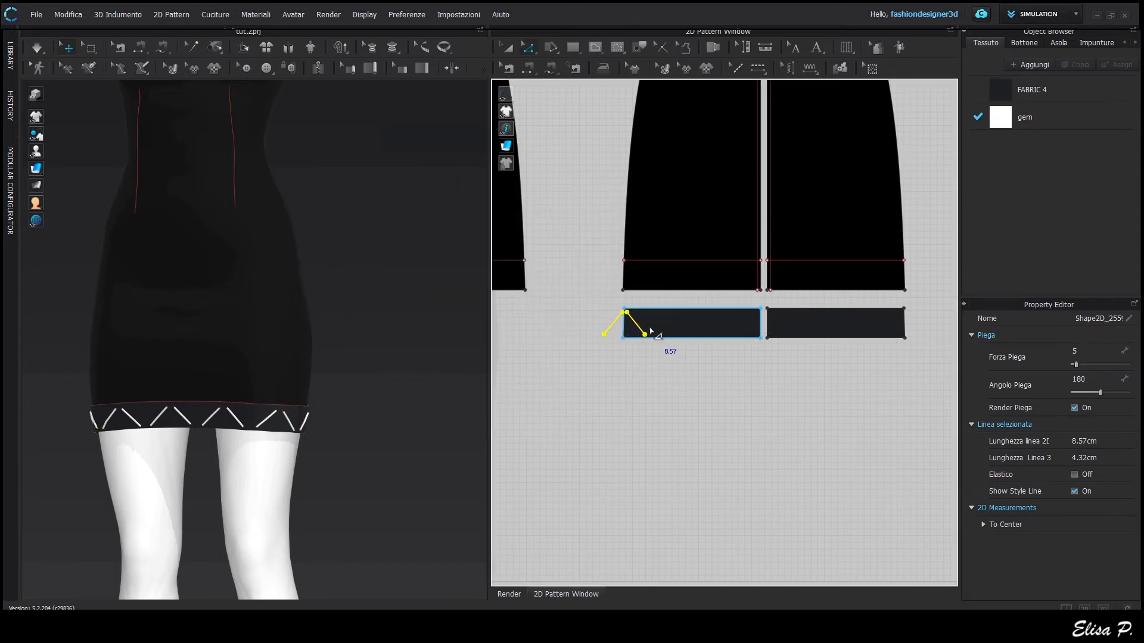
Step: Paste further copies of the zigzag pair across the back hem bands at a 7.09 cm interval
right_click(635, 323)
left_click(641, 328)
scroll(644, 334, "up", 2)
scroll(644, 333, "down", 3)
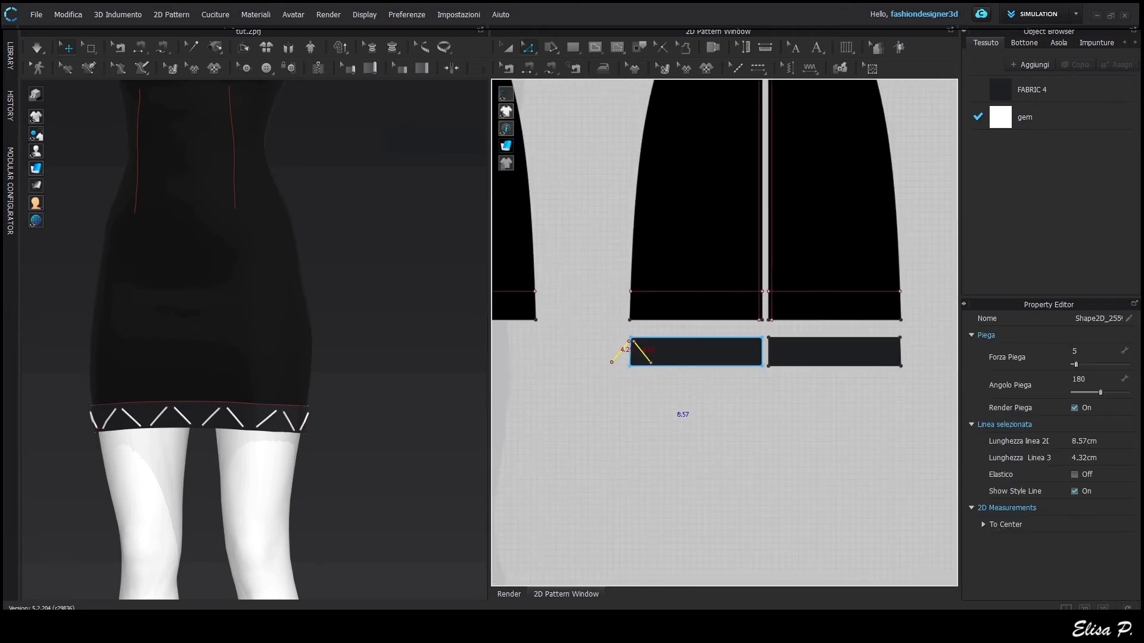
key("ctrl+v")
left_click(634, 340)
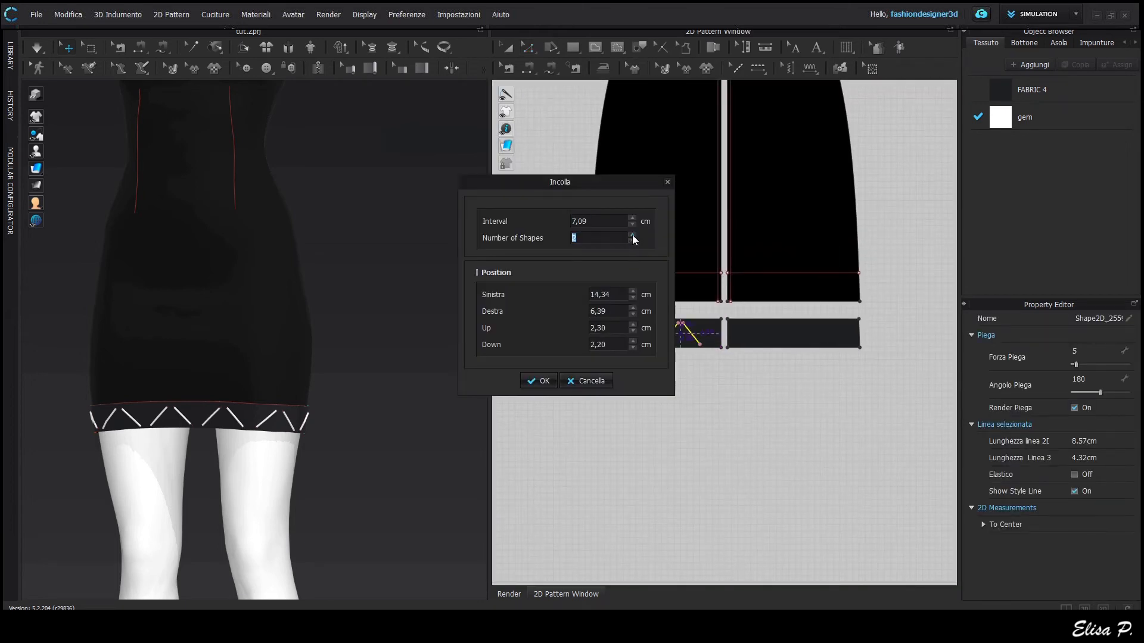
left_click(538, 306)
Step: Lower the opacity of FABRIC 4 to 21
scroll(655, 333, "up", 5)
left_click(1032, 90)
left_click(1089, 536)
left_click_drag(1089, 536, 1081, 536)
middle_click_drag(827, 476, 719, 471)
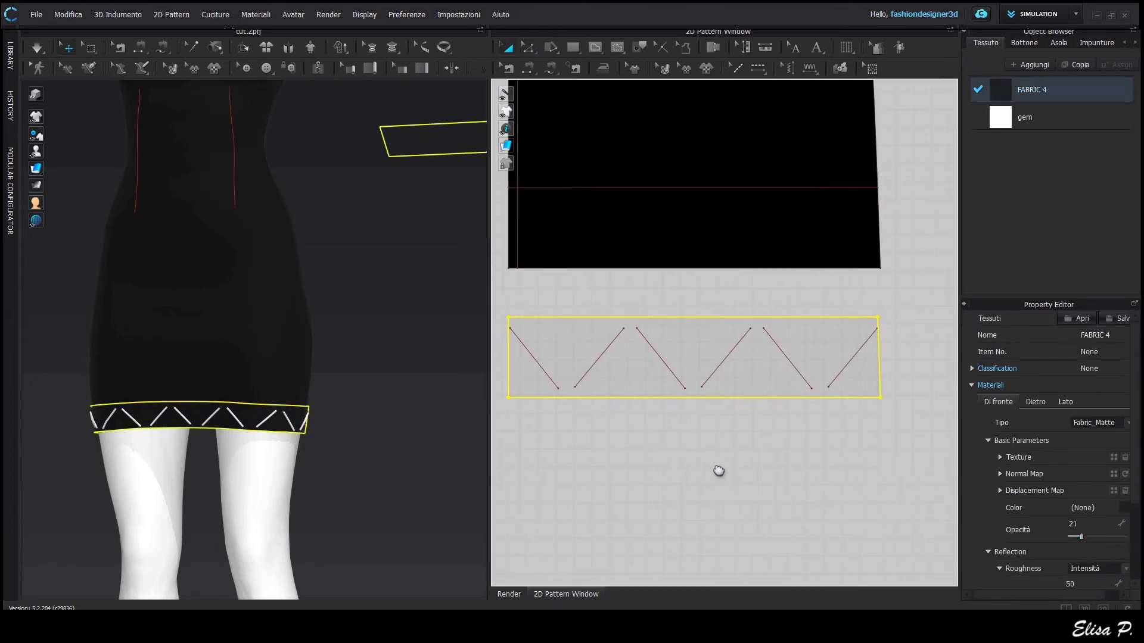
Step: Try to paste another zigzag pair over the outer edge of the right back hem band
left_click(632, 358)
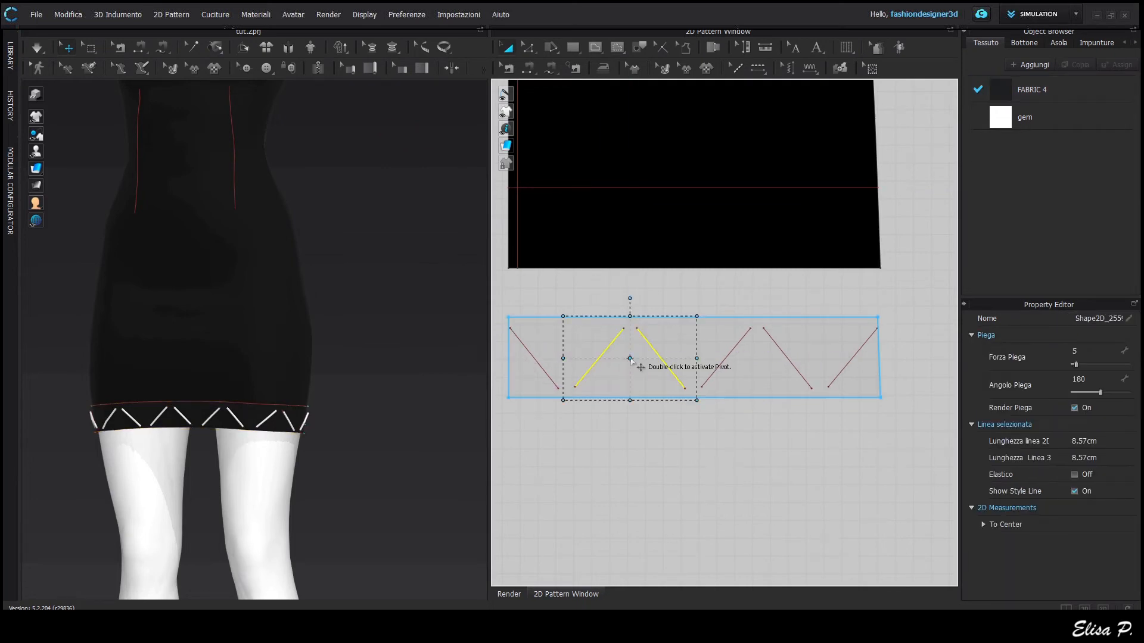
key("ctrl+v")
left_click(886, 364)
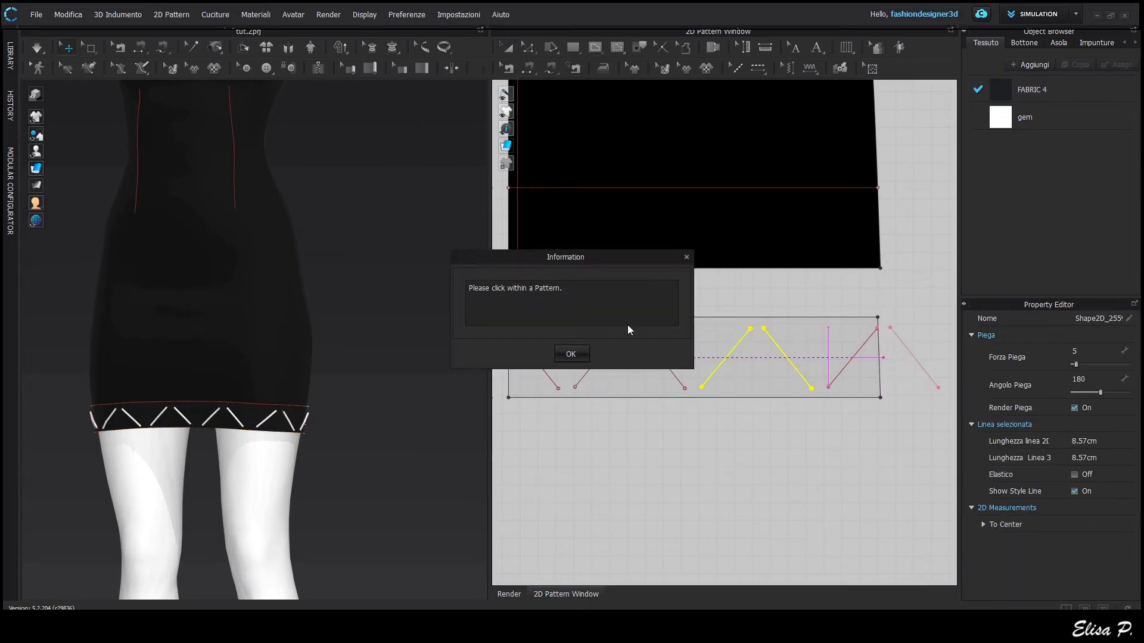
left_click(572, 352)
Step: Draw an internal line over the zigzag segment at each end of the right back hem band, reaching the band edges
middle_click_drag(549, 367, 586, 362)
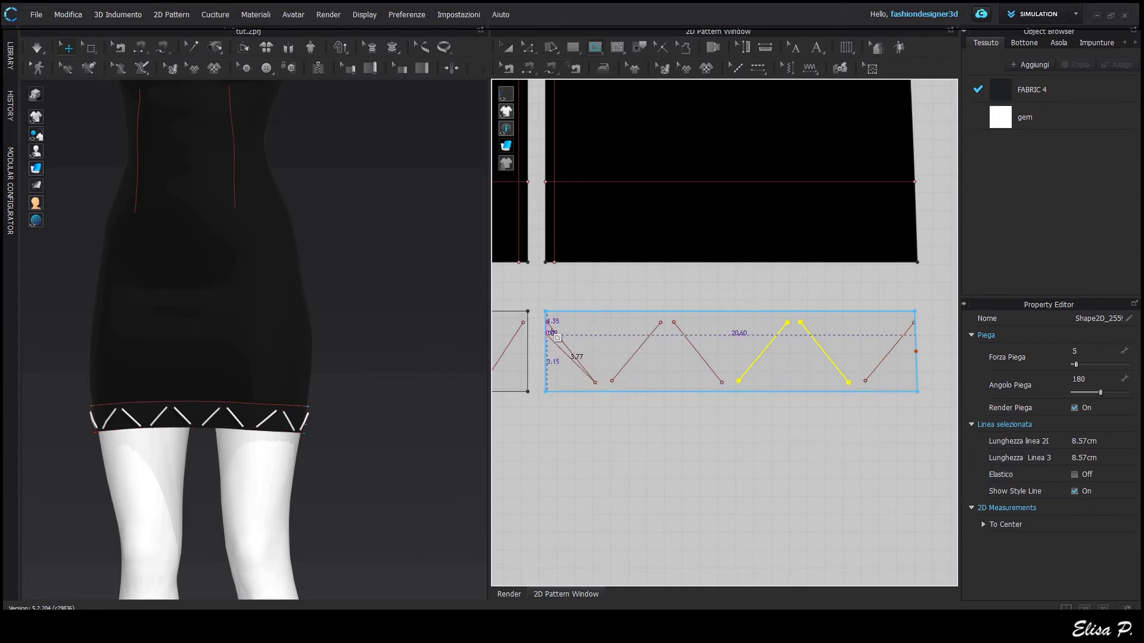
scroll(549, 326, "up", 2)
left_click(549, 325)
scroll(900, 373, "down", 4)
scroll(713, 445, "up", 5)
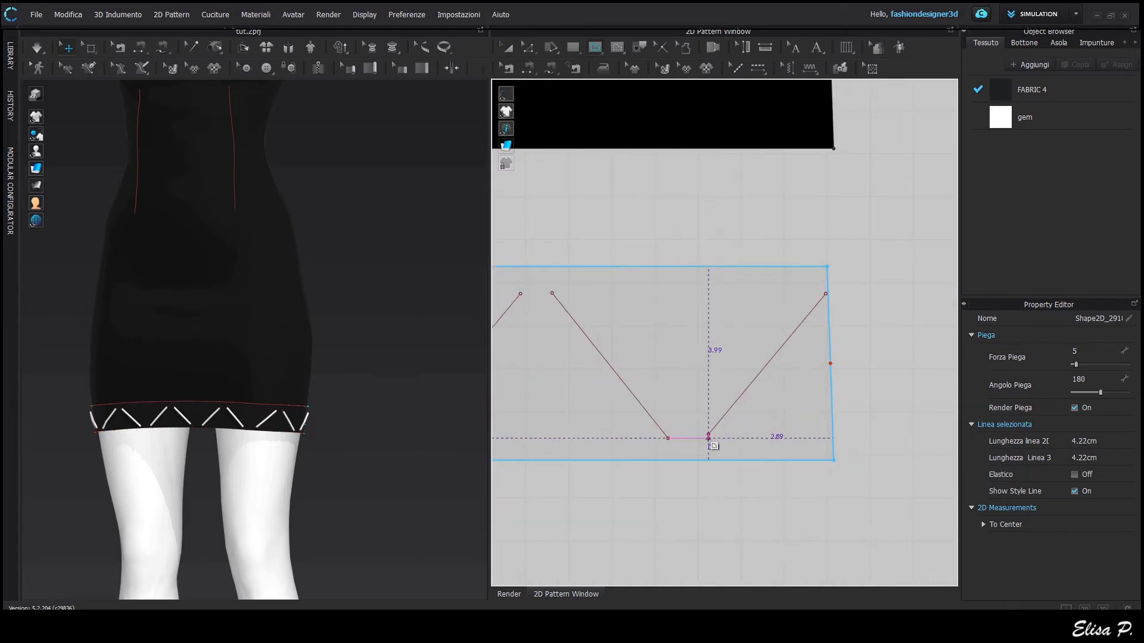
scroll(824, 302, "down", 5)
Step: Raise the opacity of FABRIC 4 back to full
left_click(723, 339)
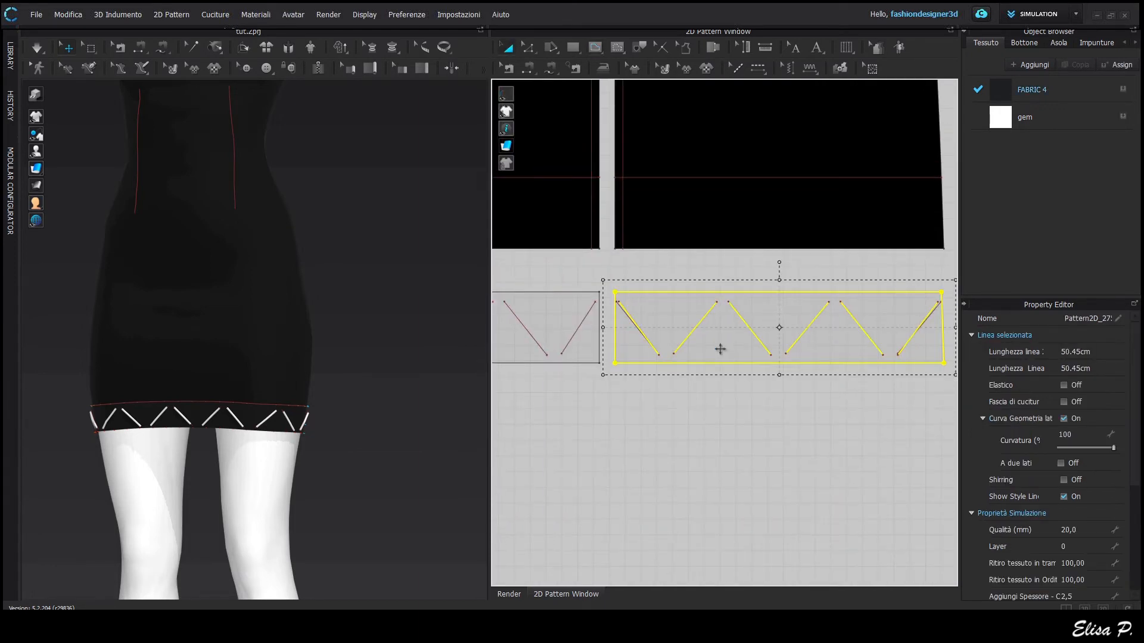
left_click(1097, 101)
left_click_drag(1081, 538, 1113, 538)
left_click(719, 443)
Step: Paste the inverted-V zigzag pair near the outer end of the left back top band
middle_click_drag(718, 443, 773, 471)
scroll(773, 471, "down", 2)
middle_click_drag(516, 478, 656, 470)
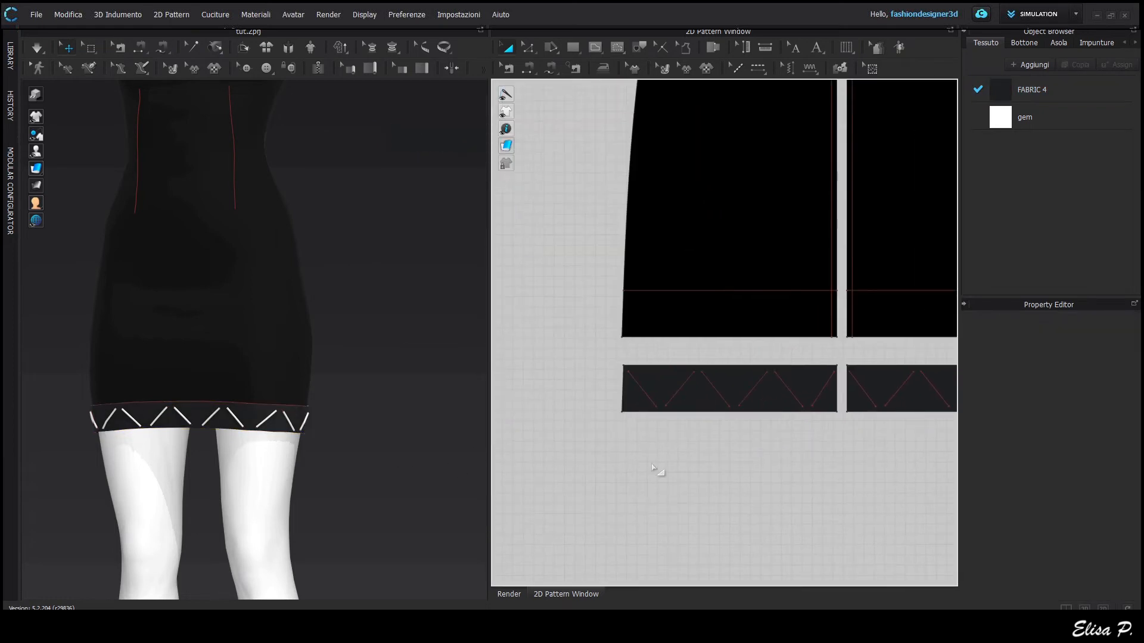
scroll(880, 461, "down", 2)
middle_click_drag(880, 460, 792, 277)
scroll(760, 234, "up", 5)
scroll(757, 226, "down", 6)
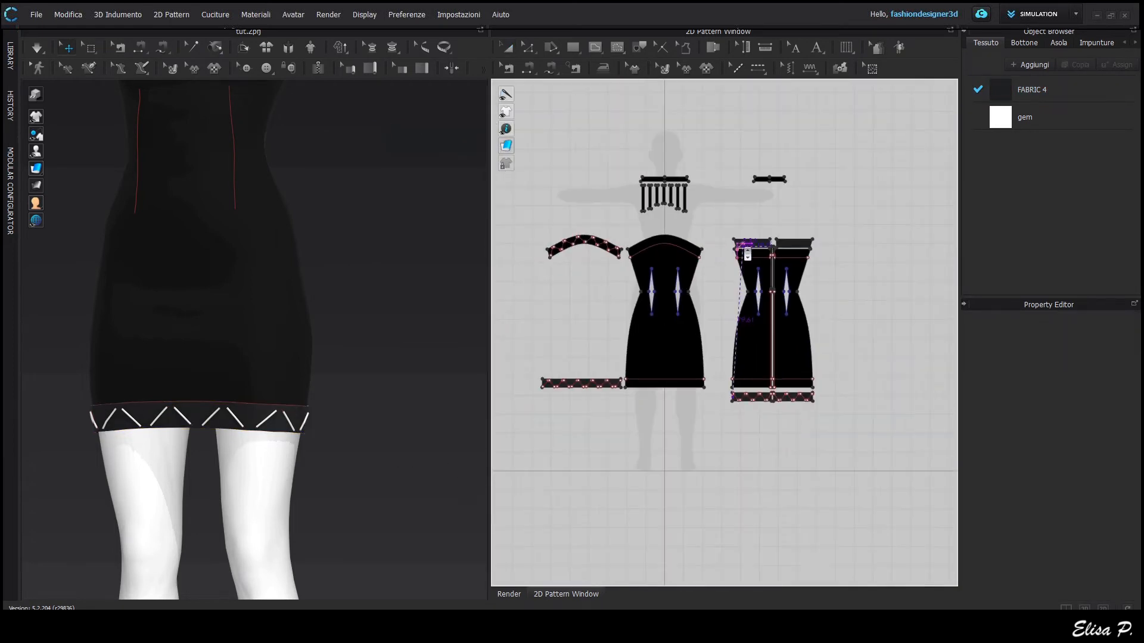
scroll(736, 208, "up", 7)
key("a")
left_click(740, 155)
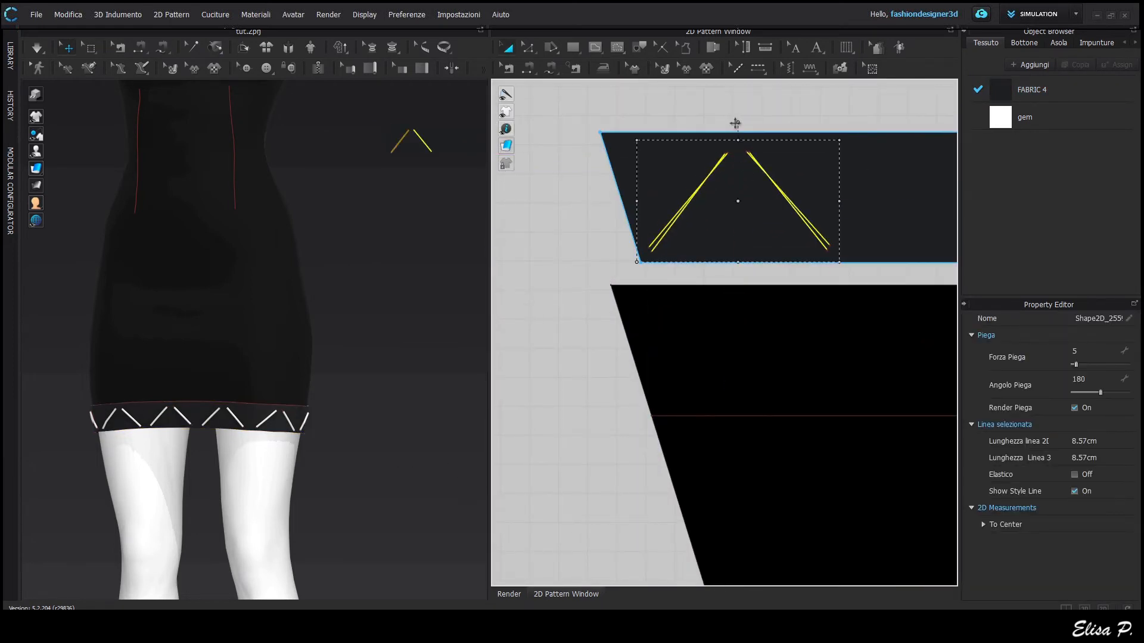
Step: Paste two more zigzag pairs along the left back top band, the last one straddling its inner edge
scroll(735, 124, "down", 2)
scroll(685, 244, "down", 2)
key("ctrl+c")
key("ctrl+v")
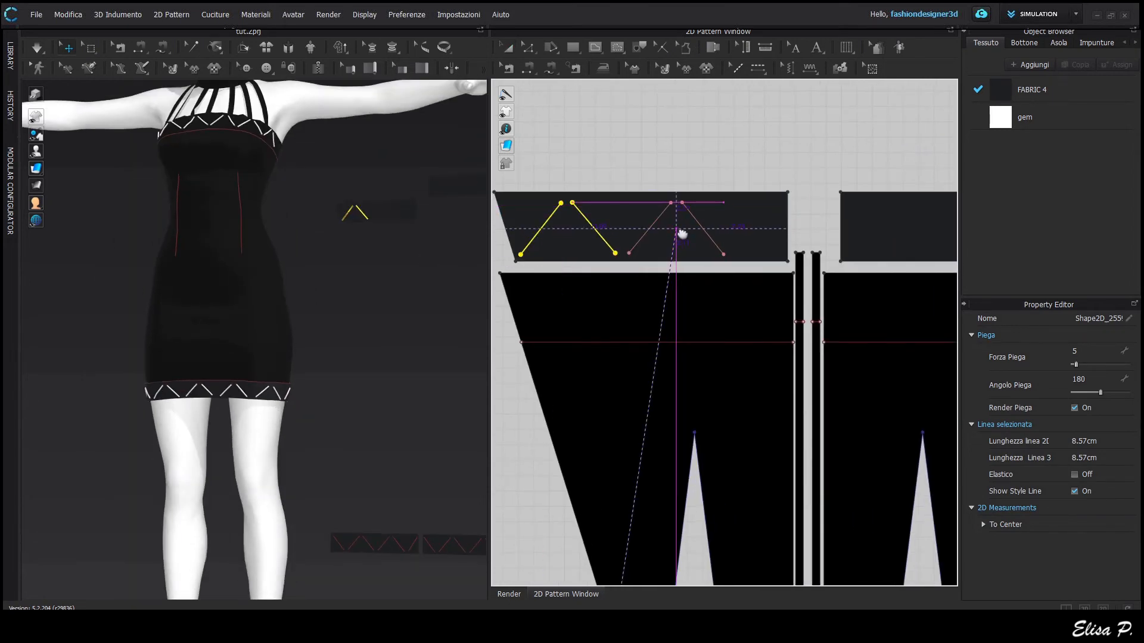
left_click(683, 234)
key("ctrl+v")
left_click(792, 232)
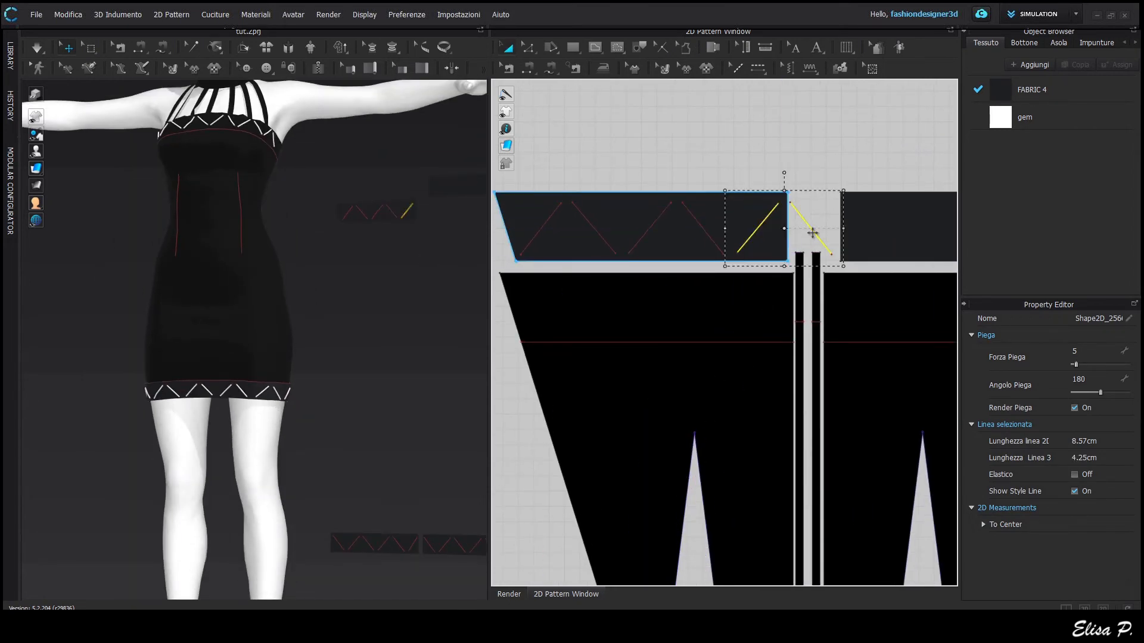
Step: Delete the stray line outside the left top band and paste a zigzag pair straddling the right top band's inner edge
right_click_drag(817, 235, 685, 225)
key("z")
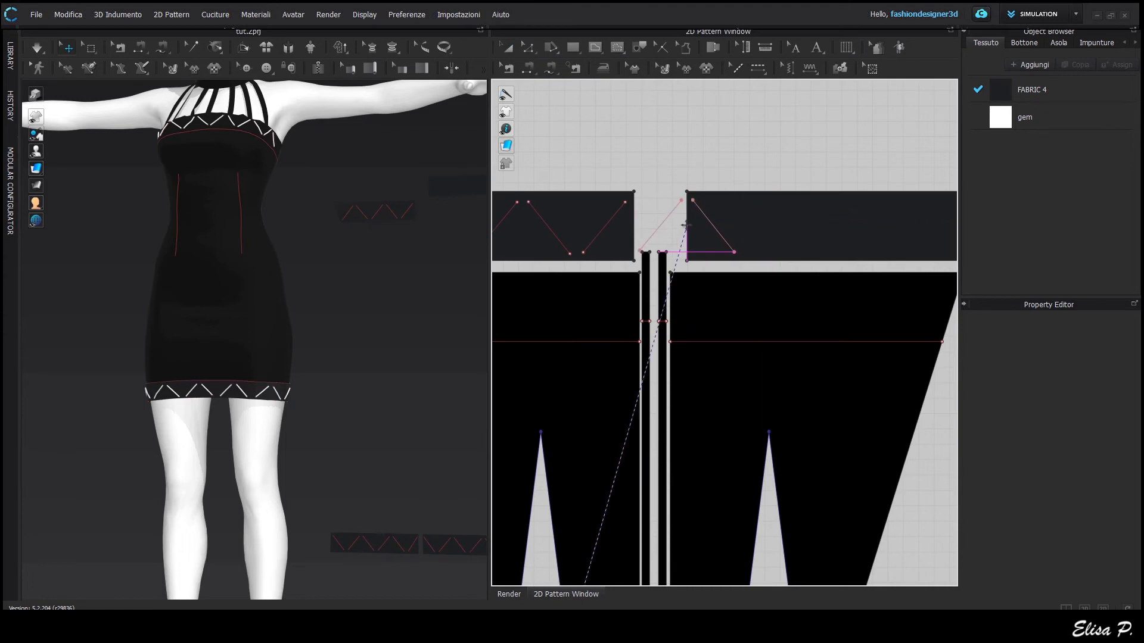
key("a")
left_click(685, 227)
key("z")
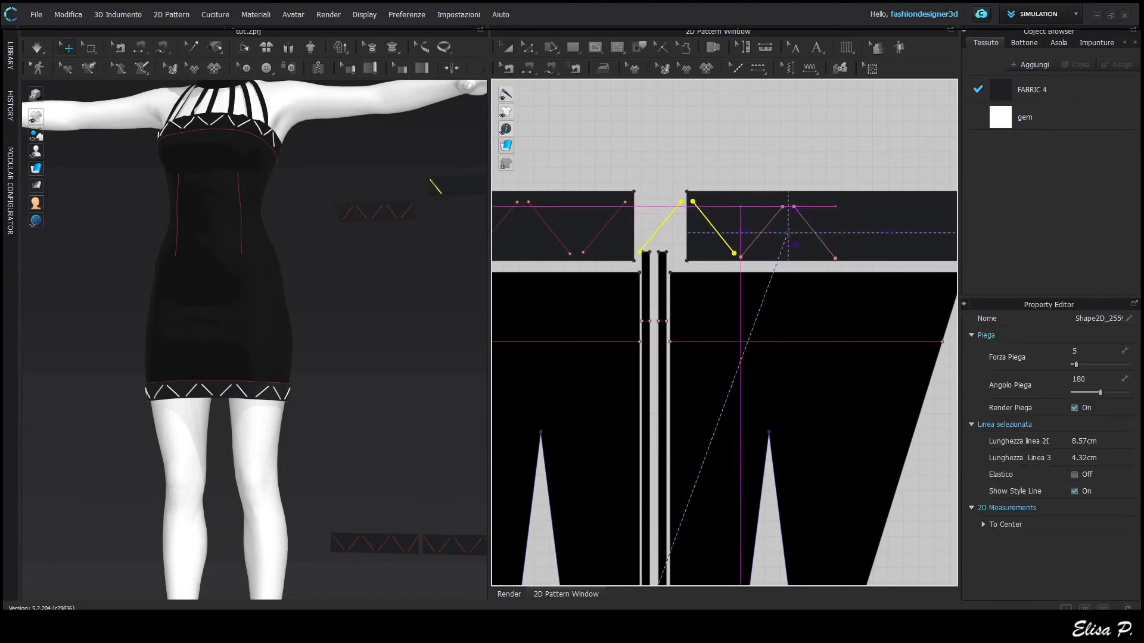
Step: Paste two more zigzag pairs along the right back top band towards its outer end
right_click_drag(800, 236, 652, 236)
key("a")
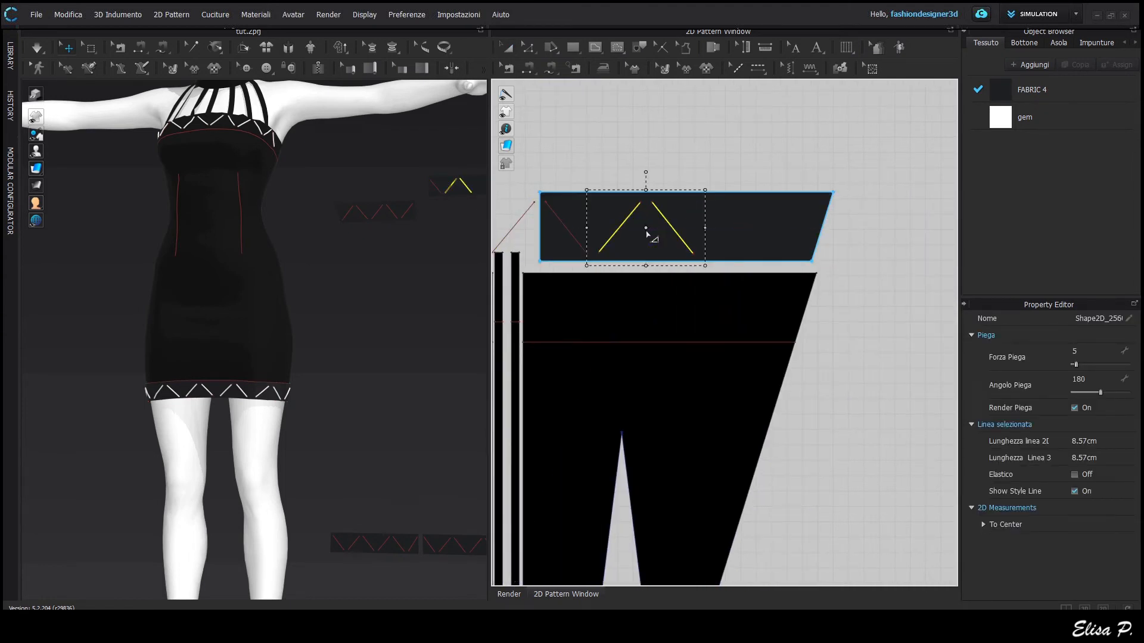
key("ctrl+c")
key("ctrl+v")
left_click(754, 235)
Step: Delete the stray zigzag line lying in the gap between the two back top bands
scroll(744, 292, "down", 5)
scroll(744, 262, "down", 4)
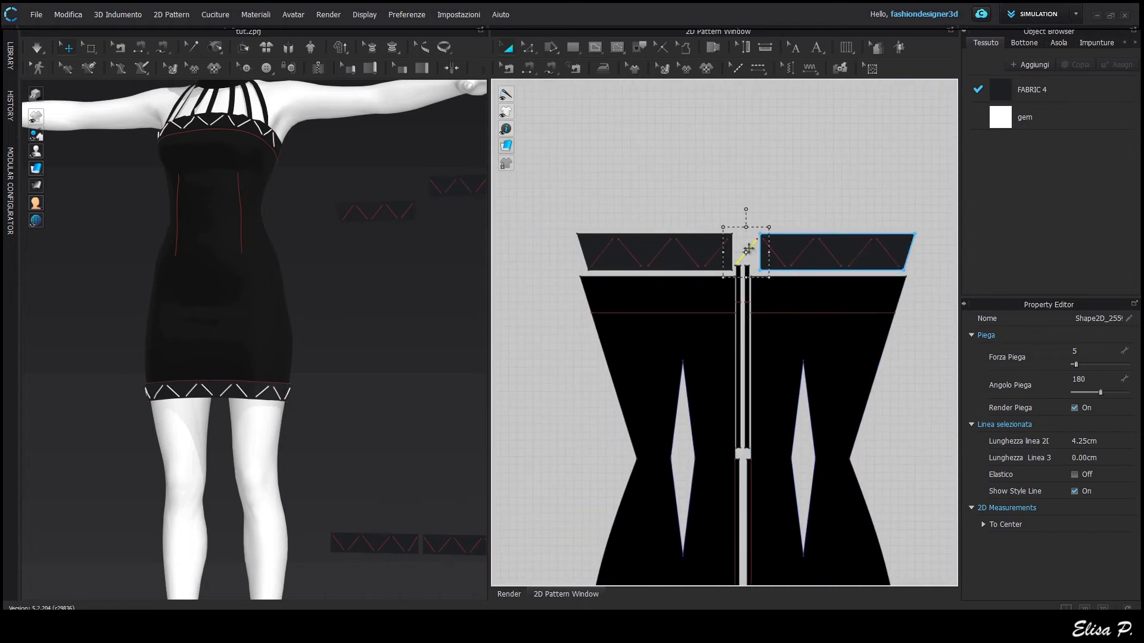
left_click(744, 253)
scroll(398, 327, "down", 3)
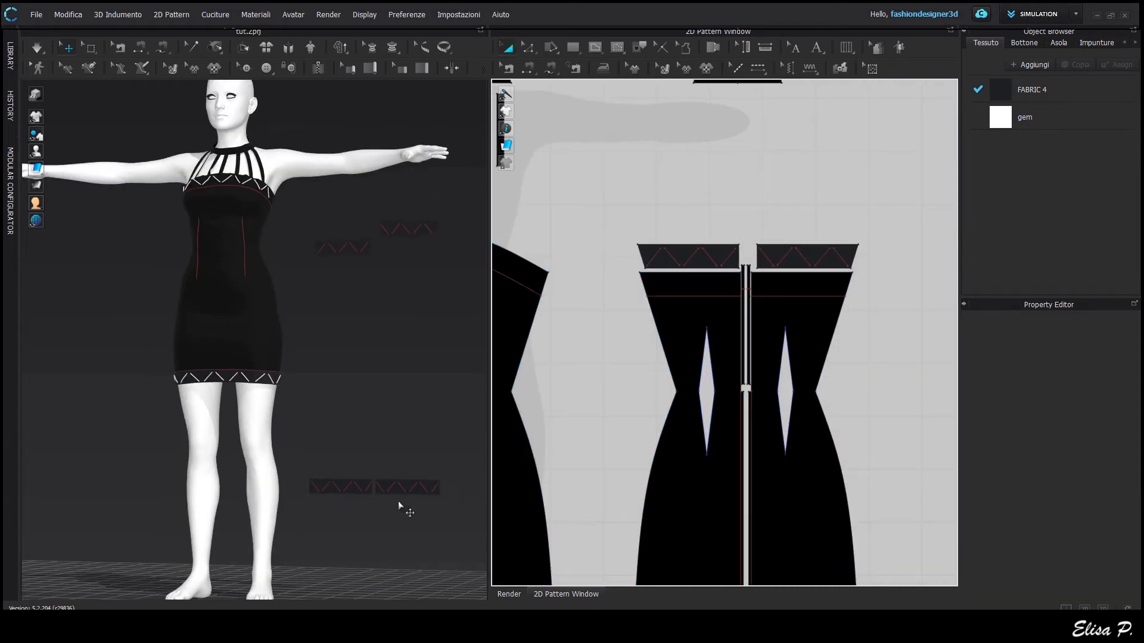
Step: Sew the upper and lower edges of both back top bands to the matching top edges and internal lines of the back panels
key("n")
left_click(727, 277)
scroll(726, 272, "up", 4)
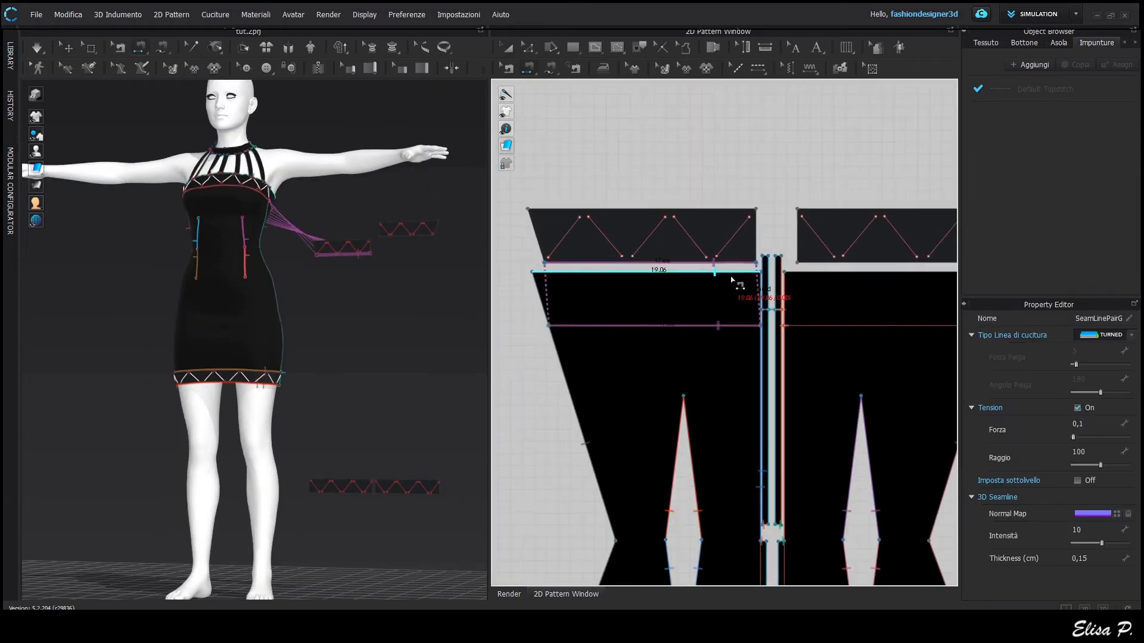
left_click(846, 267)
left_click(846, 268)
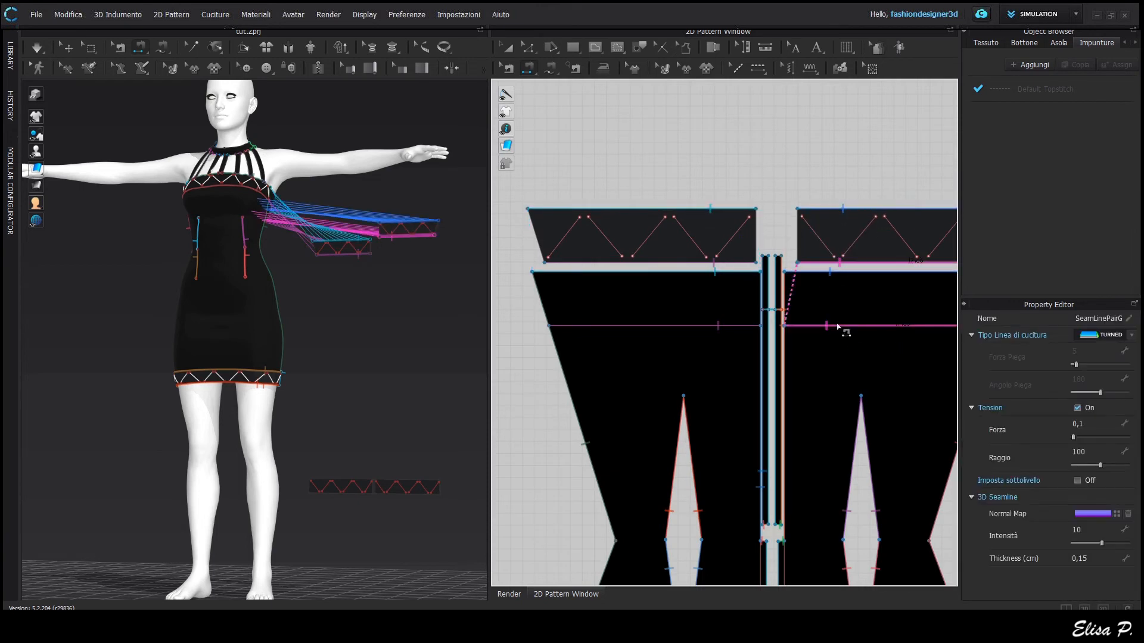
Step: Sew the short ends of both back top bands to the matching side and centre edges of the back panels
left_click(760, 273)
middle_click_drag(557, 325, 573, 327)
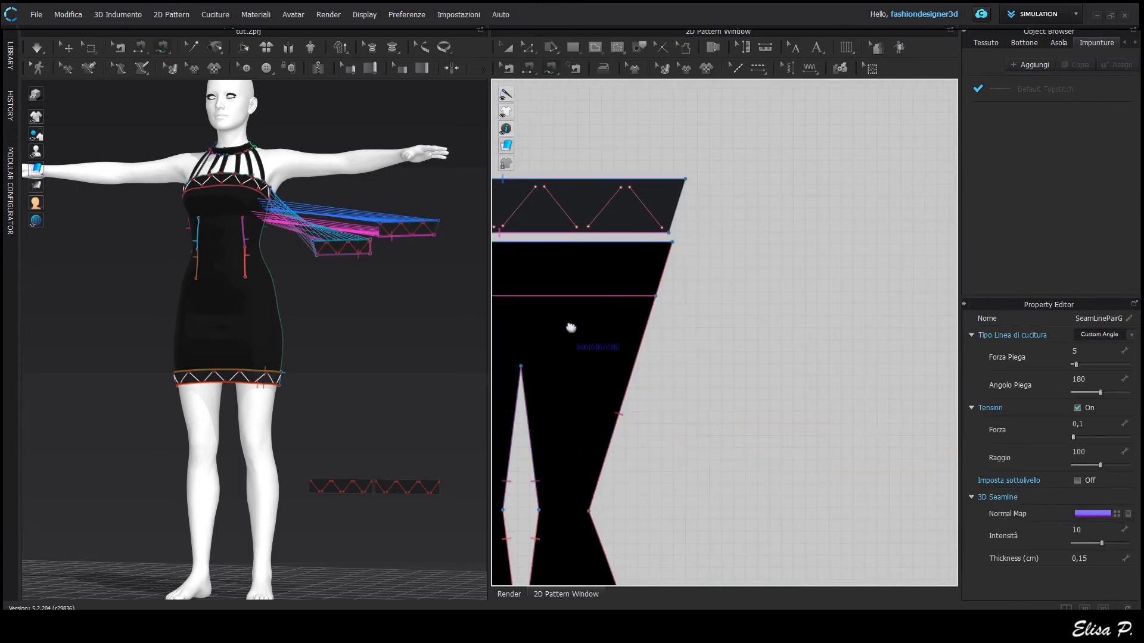
left_click(667, 243)
scroll(667, 243, "down", 3)
left_click(723, 325)
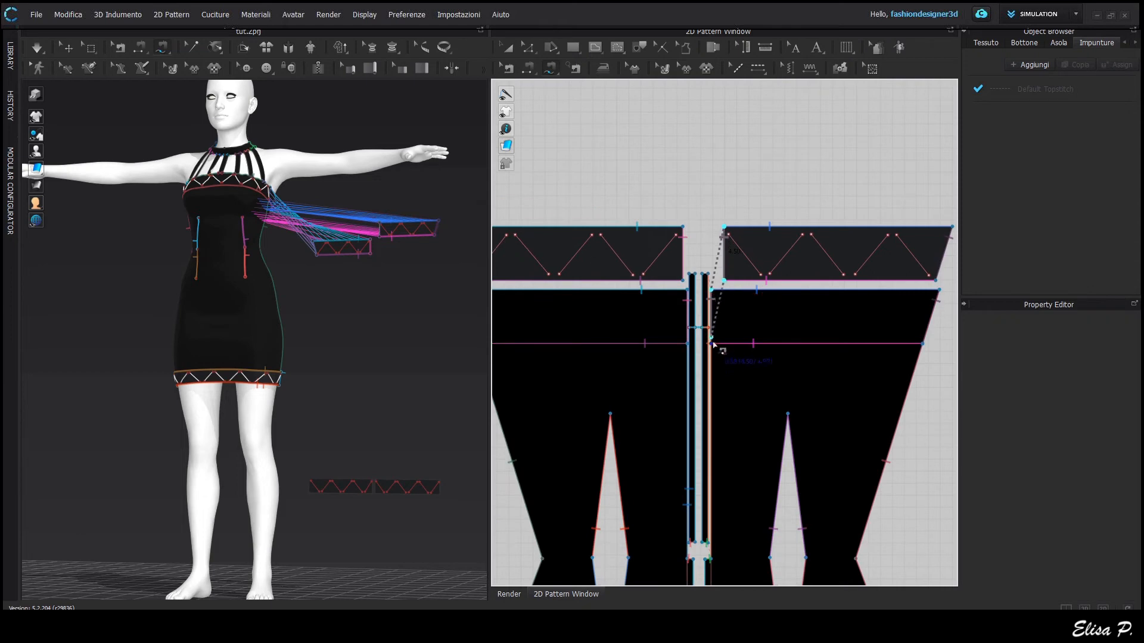
Step: Sew the upper and lower edges of both back hem bands to the matching internal lines and hem edges of the back panels
scroll(723, 325, "down", 3)
scroll(782, 376, "up", 4)
left_click(771, 388)
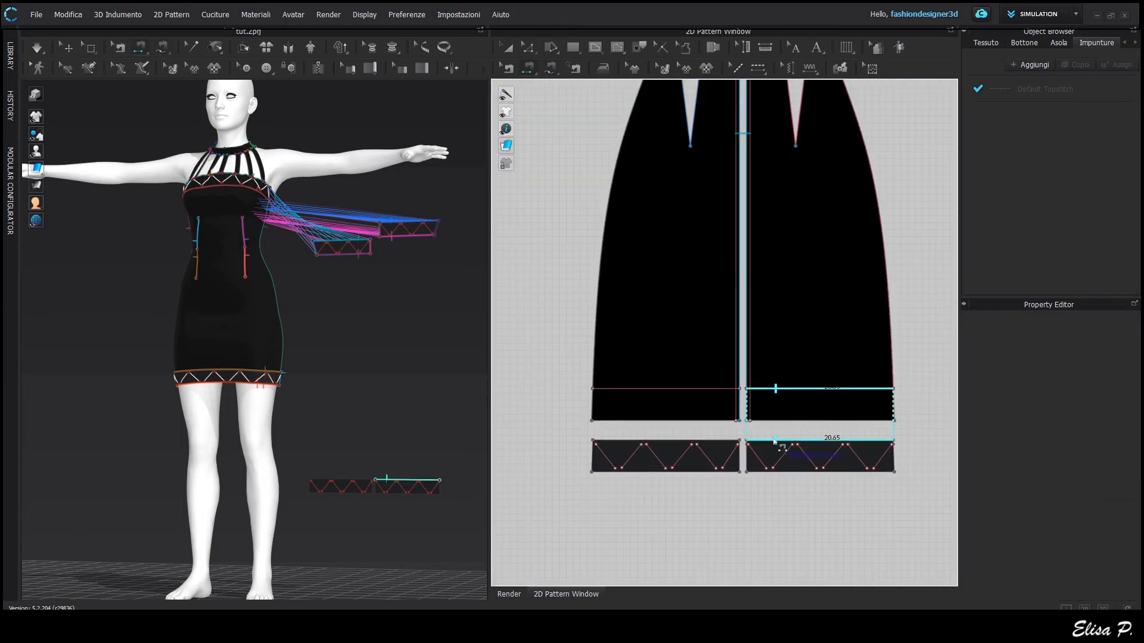
left_click(777, 471)
left_click(711, 441)
left_click(713, 389)
scroll(715, 415, "up", 2)
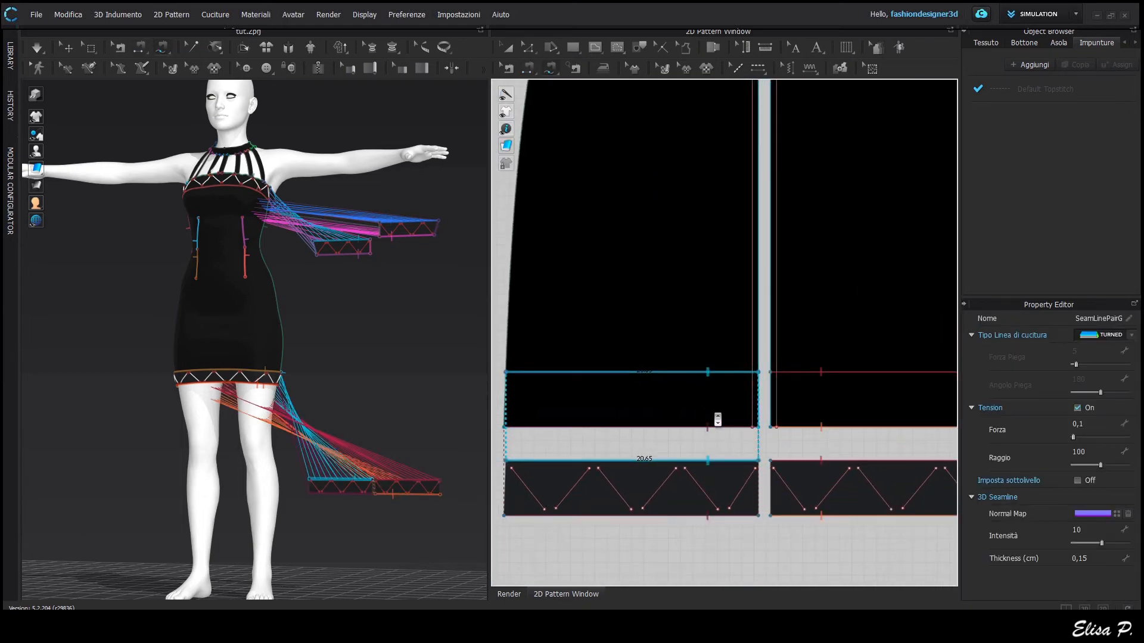
Step: Sew the short ends of the left back hem band to the matching edges of the left back panel
left_click(757, 468)
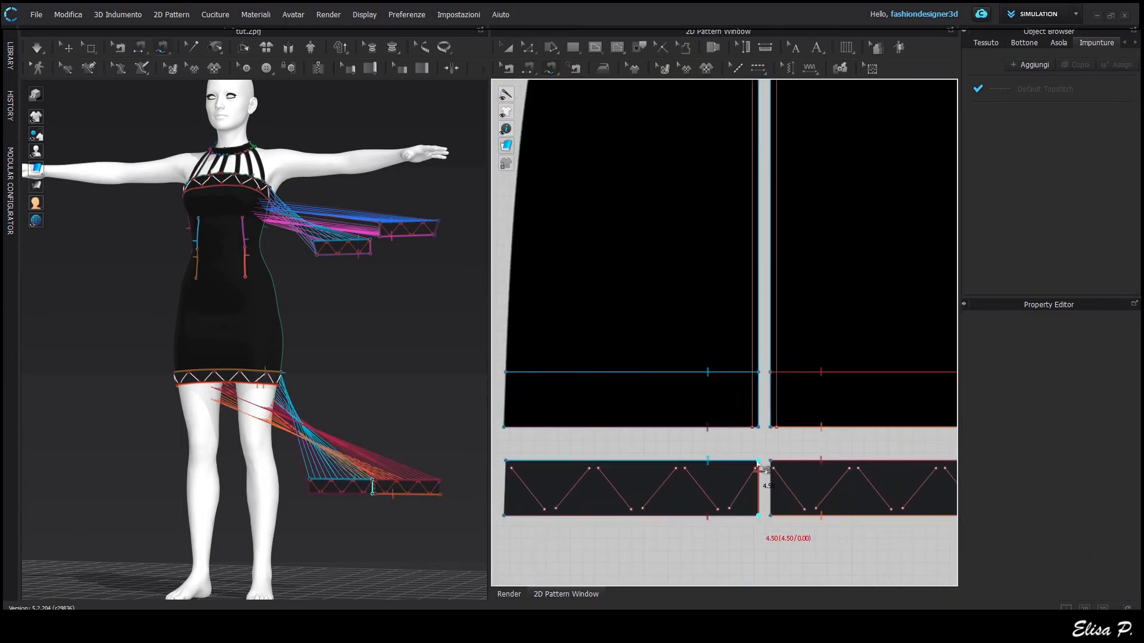
left_click(762, 428)
scroll(651, 427, "down", 2)
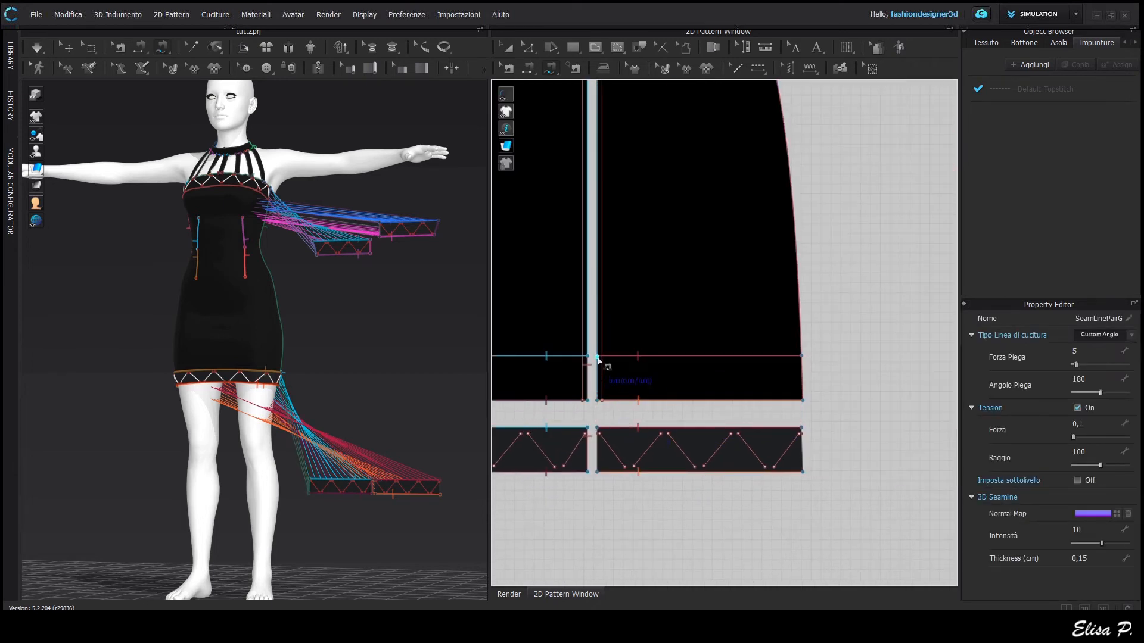
Step: Sew the inner and outer short ends of the right back hem band to the matching edges of its panel
left_click(597, 357)
left_click(598, 480)
left_click(801, 355)
left_click(803, 400)
left_click(801, 427)
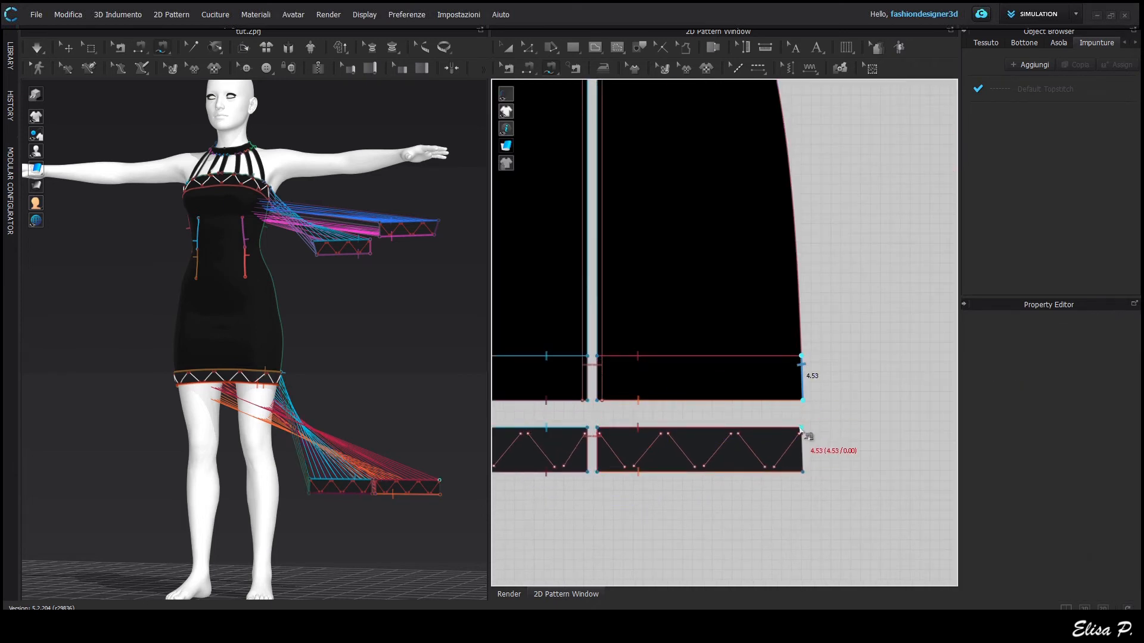
left_click(802, 472)
scroll(807, 467, "down", 2)
scroll(632, 481, "down", 1)
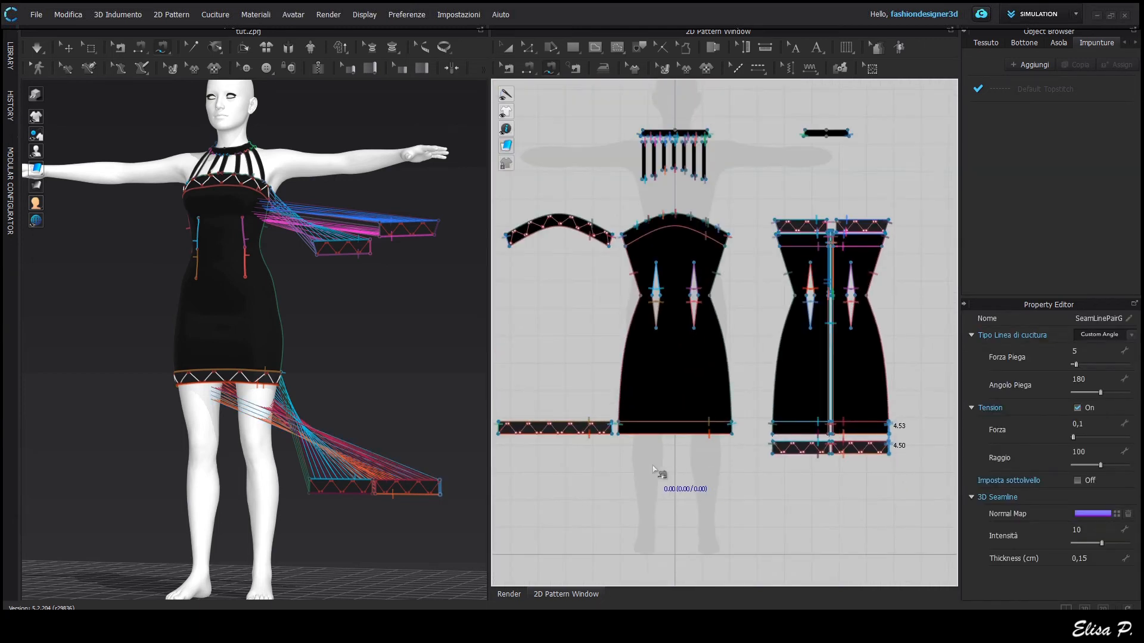
Step: Place both back hem bands in position on the back hem of the 3D dress
middle_click_drag(801, 506, 757, 506)
key("a")
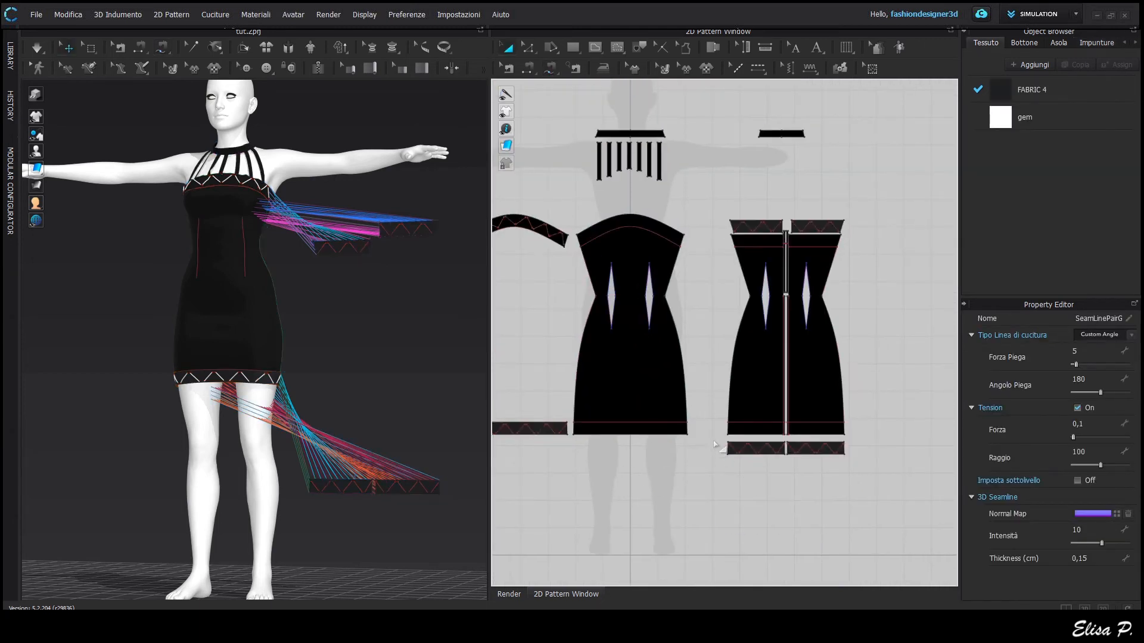
right_click(439, 486)
left_click(514, 341)
Step: Place both back top bands together in position along the upper back of the 3D dress
scroll(856, 97, "up", 3)
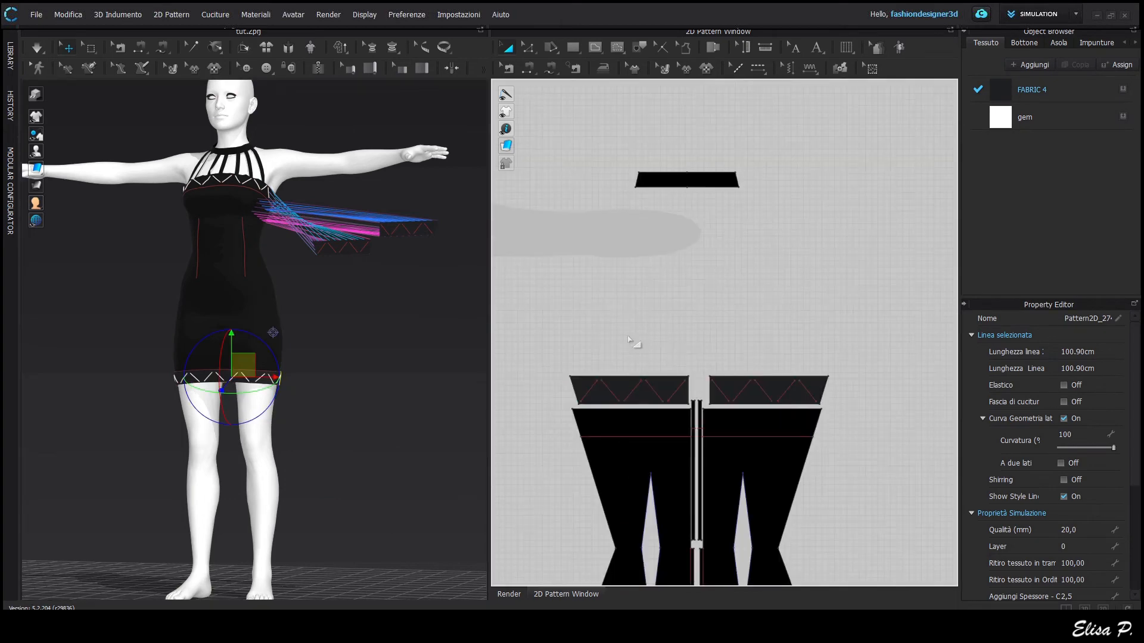
left_click_drag(551, 340, 837, 411)
right_click(734, 390)
right_click(427, 233)
left_click(444, 238)
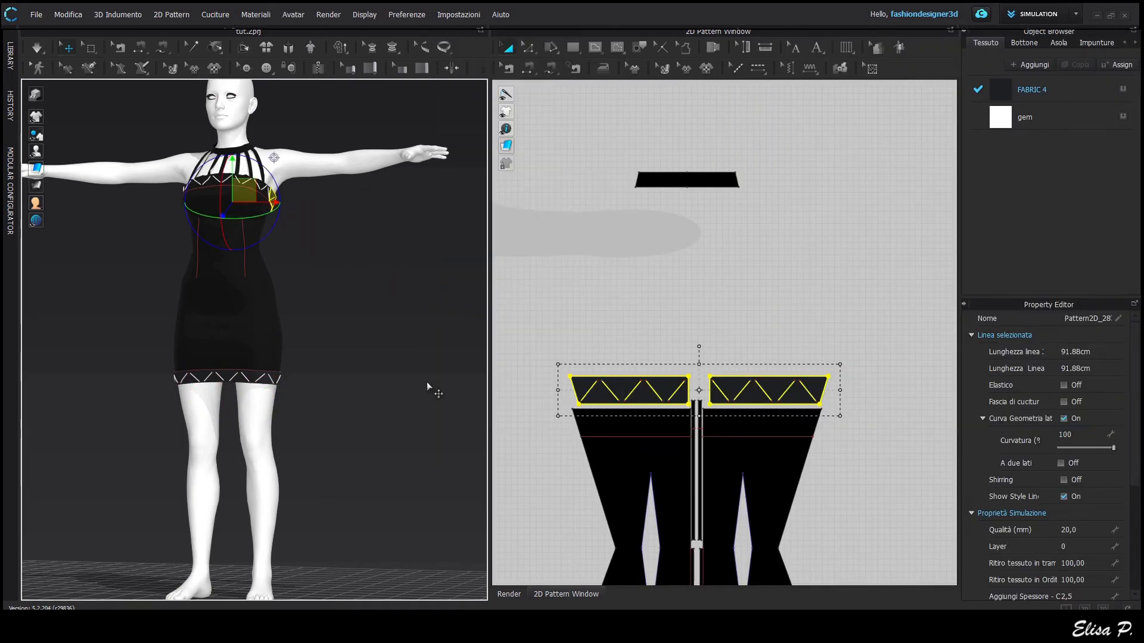
left_click(427, 381)
Step: Add piping in the gem fabric to the three zigzag lines nearest the side of the left back hem band
right_click_drag(426, 381, 190, 338)
scroll(197, 357, "up", 3)
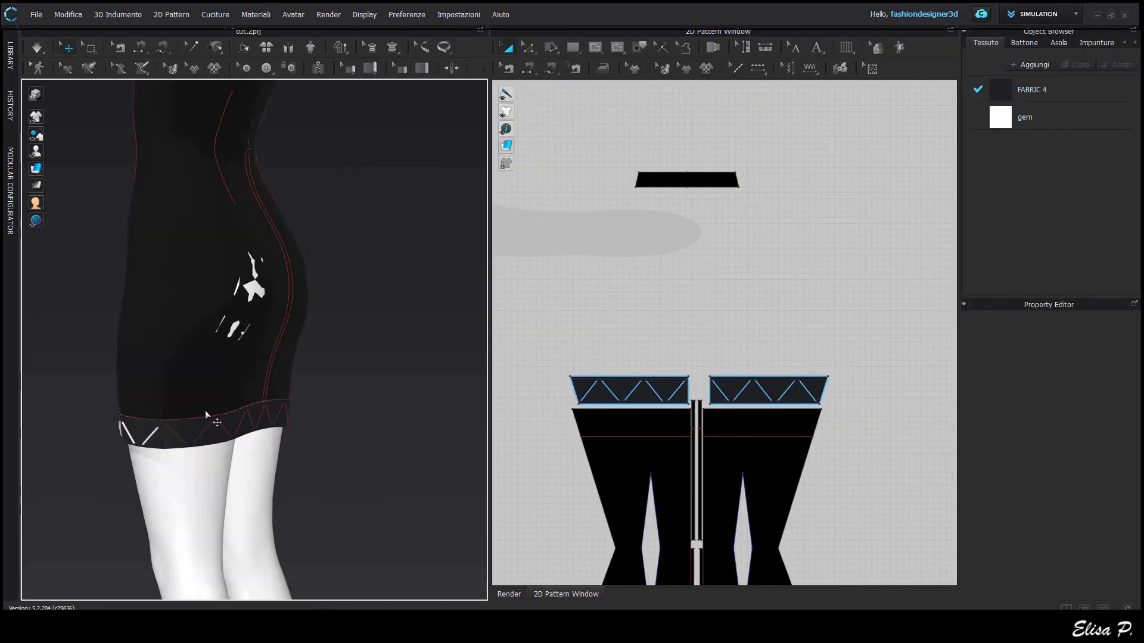
middle_click_drag(205, 409, 228, 273)
middle_click_drag(685, 560, 691, 424)
scroll(602, 417, "up", 3)
left_click(369, 68)
left_click(1062, 123)
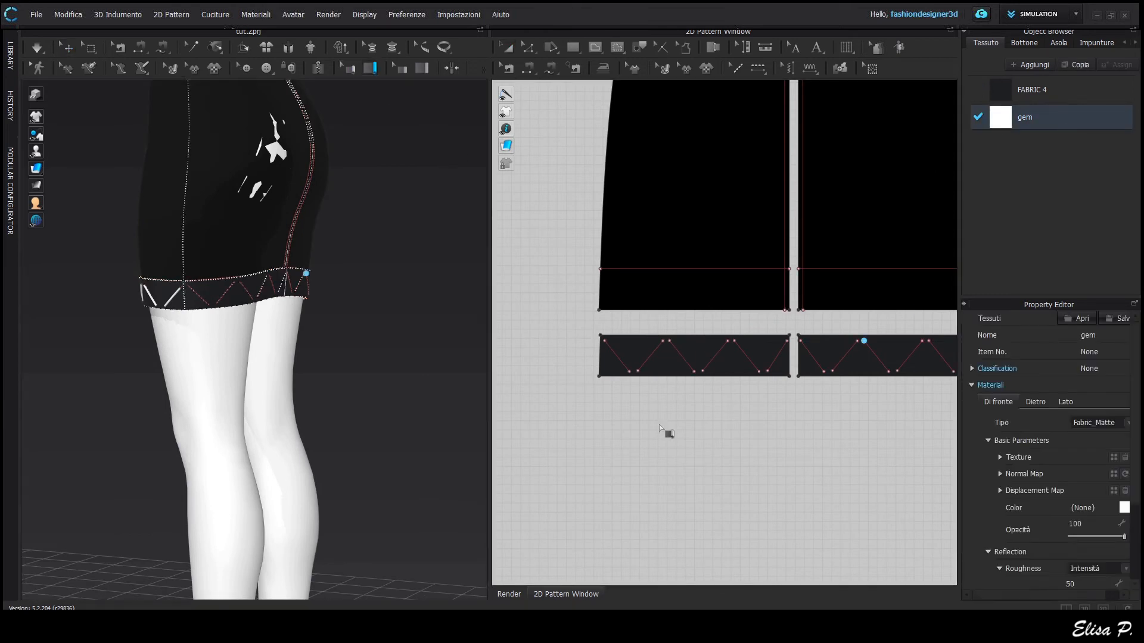
scroll(669, 435, "up", 3)
left_click(186, 286)
double_click(211, 305)
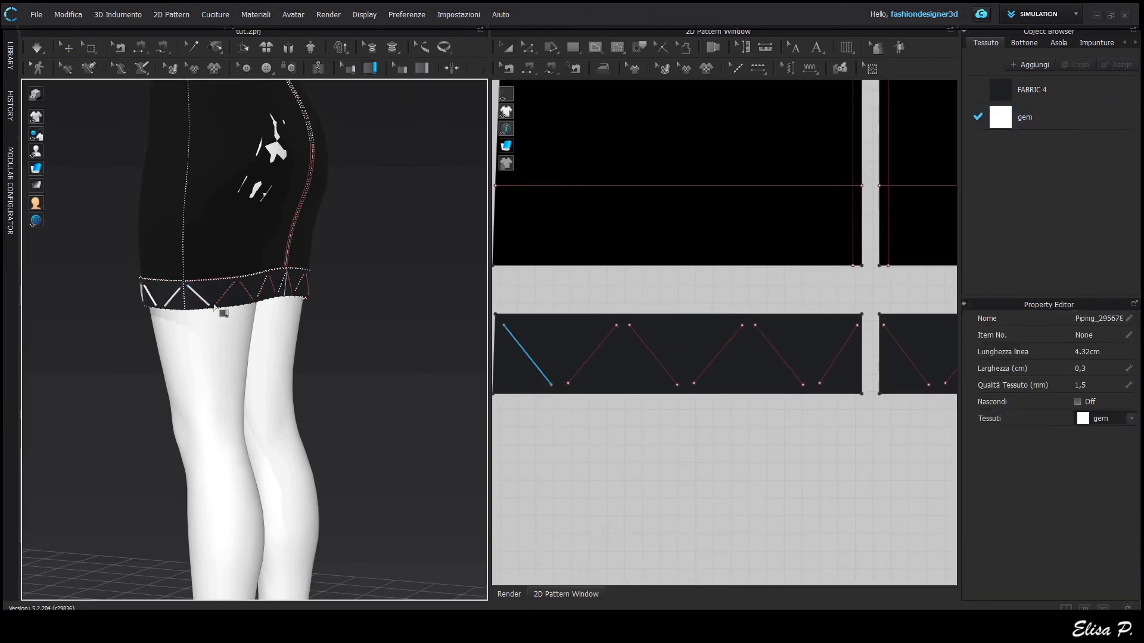
left_click(217, 303)
double_click(235, 283)
left_click(240, 283)
double_click(252, 299)
Step: Add gem piping to the three zigzag lines nearest the centre back on the left back hem band
left_click(256, 298)
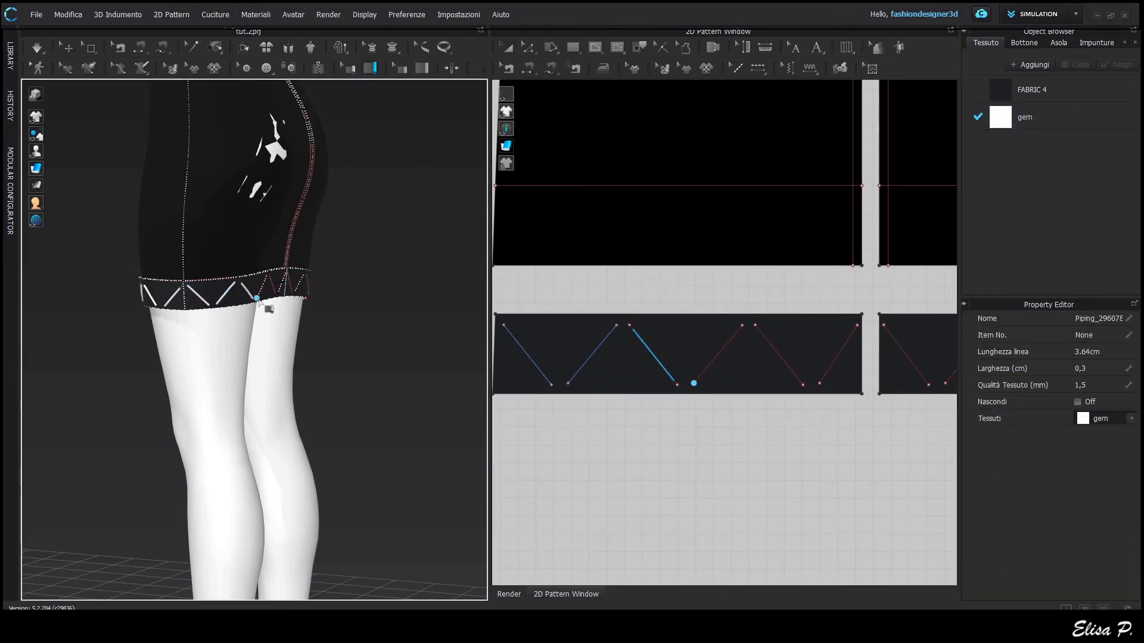
double_click(267, 275)
right_click_drag(271, 276, 206, 301)
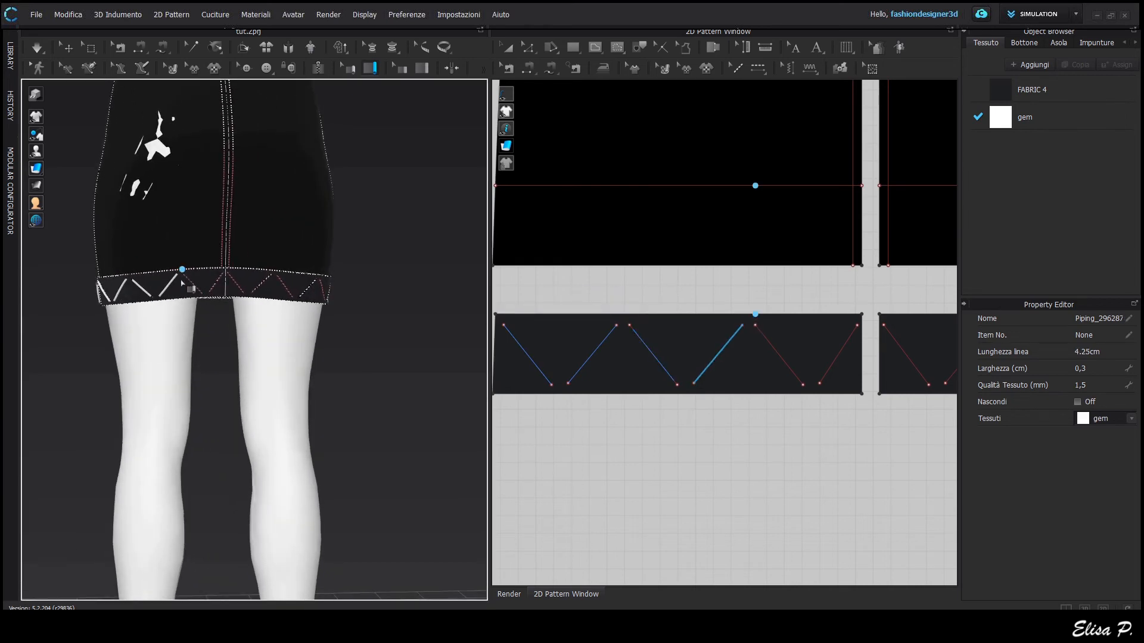
scroll(182, 283, "up", 5)
double_click(100, 459)
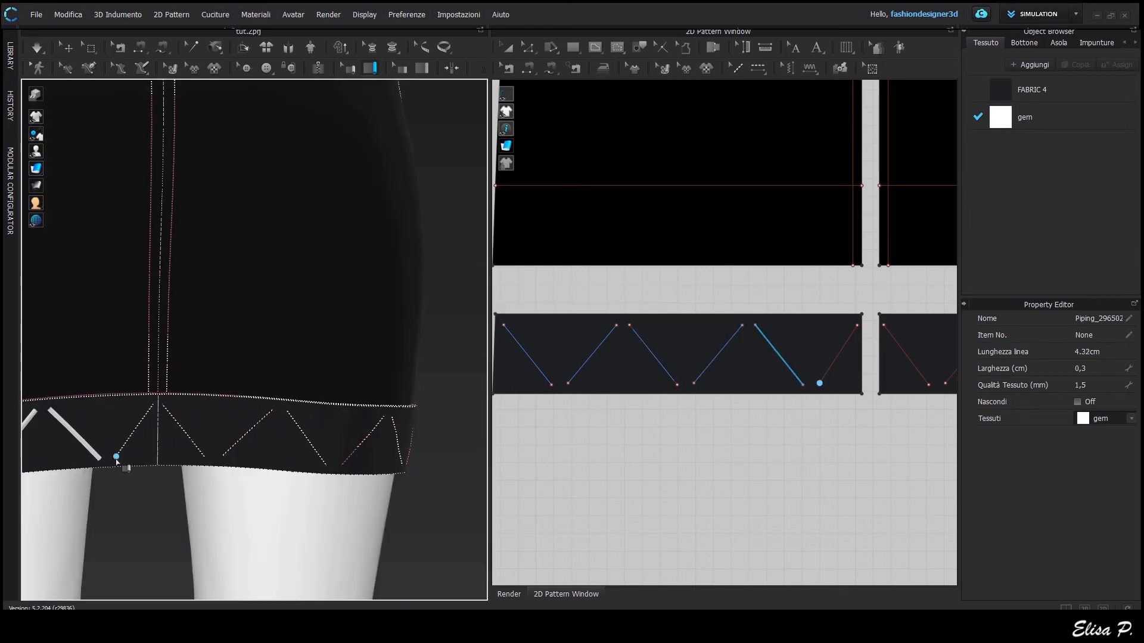
double_click(152, 409)
Step: Add gem piping to the three zigzag lines nearest the centre back on the right back hem band
left_click(164, 408)
double_click(205, 458)
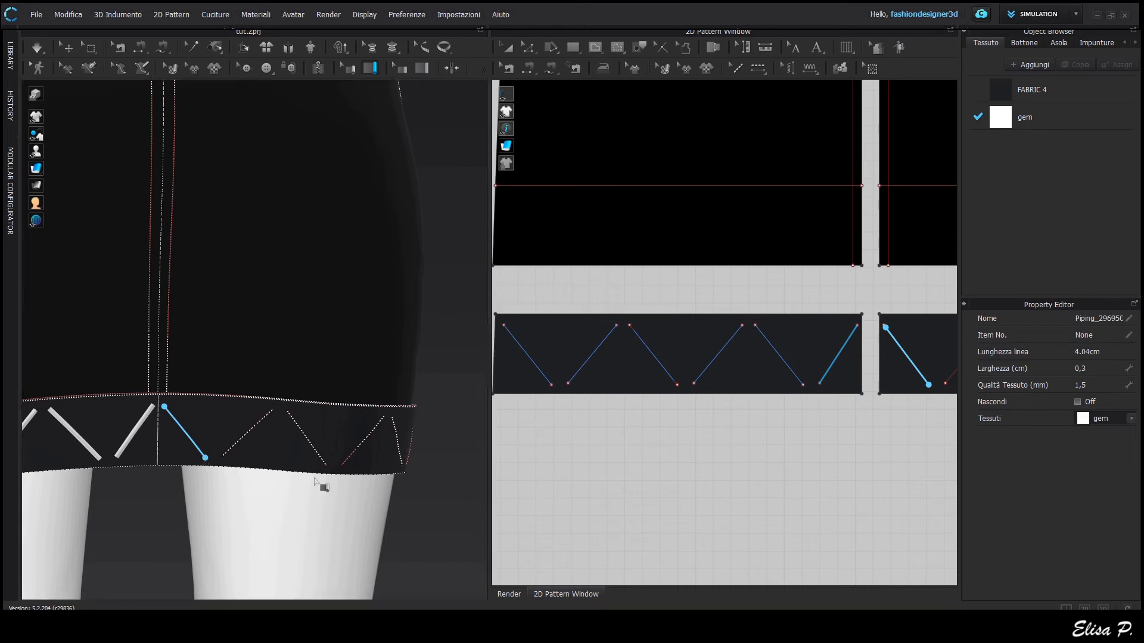
right_click_drag(239, 483, 136, 471)
double_click(166, 419)
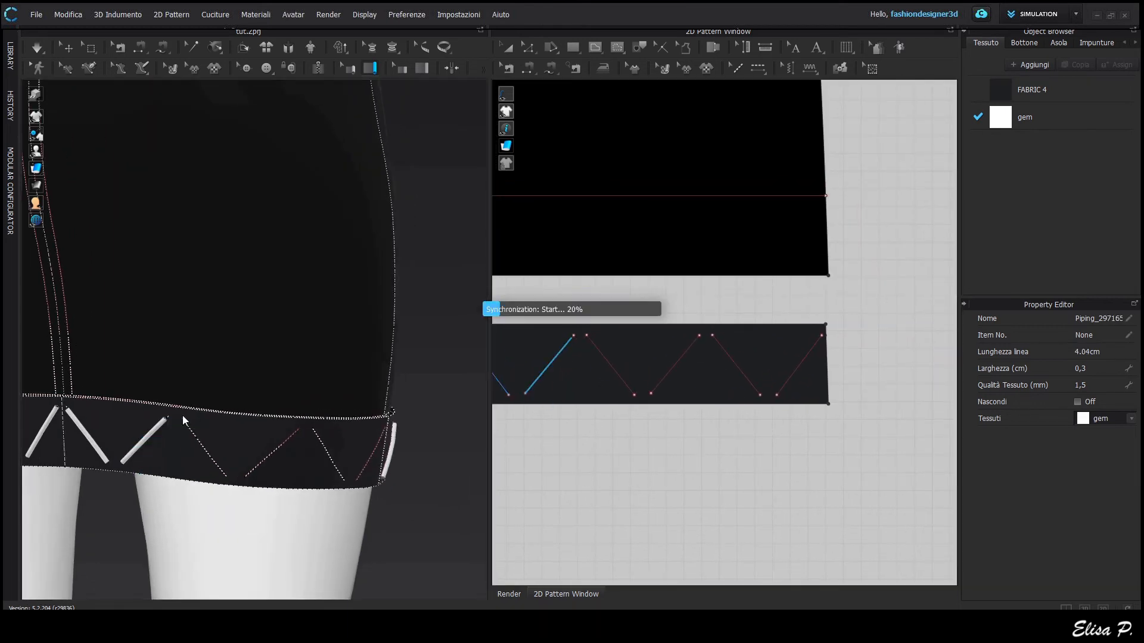
left_click(180, 418)
double_click(227, 476)
Step: Add gem piping to the remaining three zigzag lines of the right back hem band, up to its side edge
double_click(298, 430)
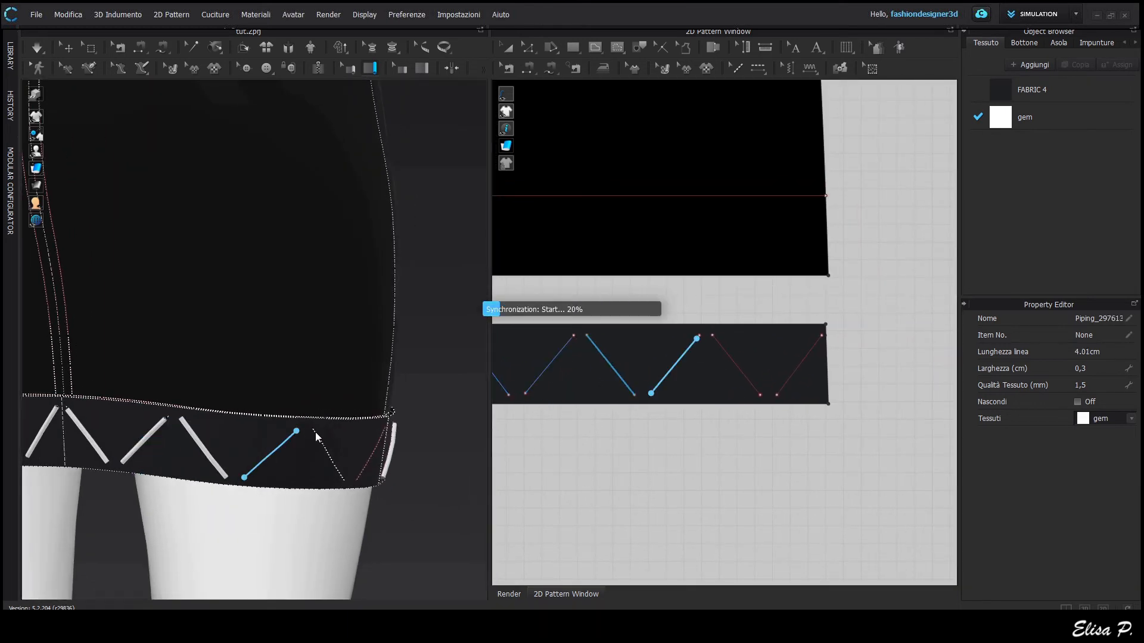
left_click(314, 431)
double_click(345, 483)
left_click(356, 481)
double_click(384, 430)
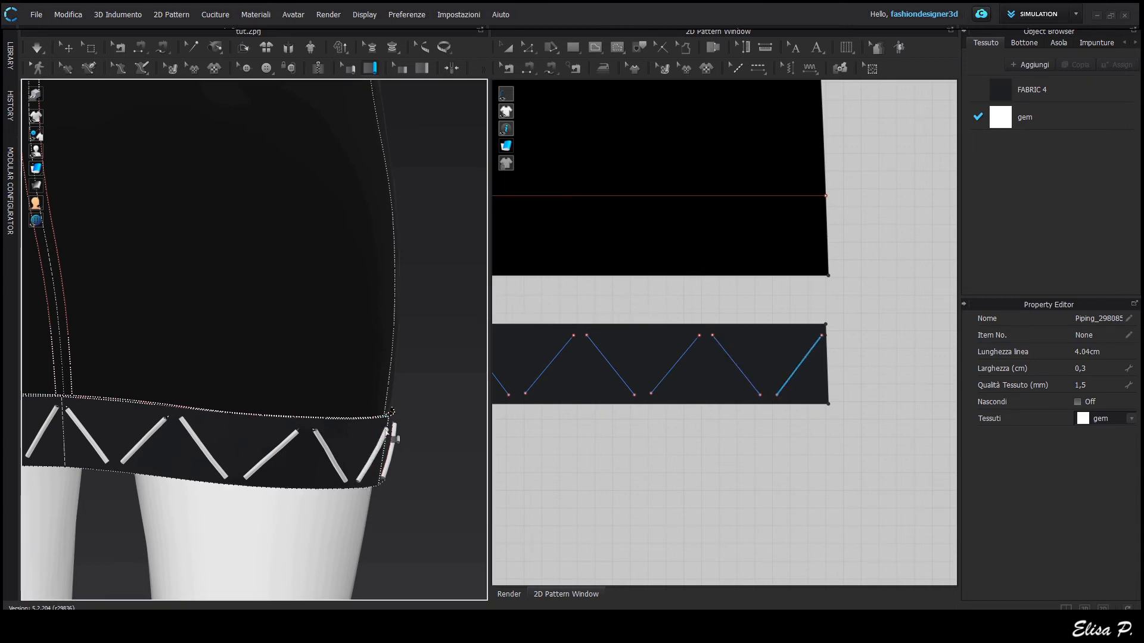
Step: Add gem piping to the first two zigzag lines at the side end of the left back top band
scroll(307, 343, "up", 3)
middle_click_drag(250, 167, 317, 388)
right_click_drag(179, 352, 251, 337)
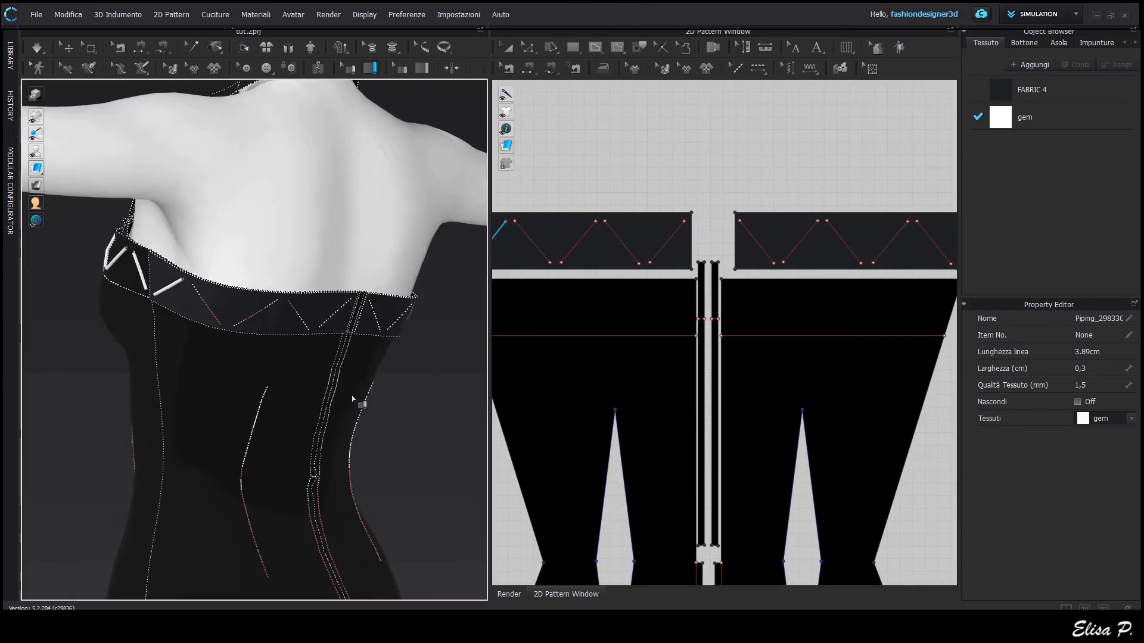
right_click_drag(352, 398, 165, 288)
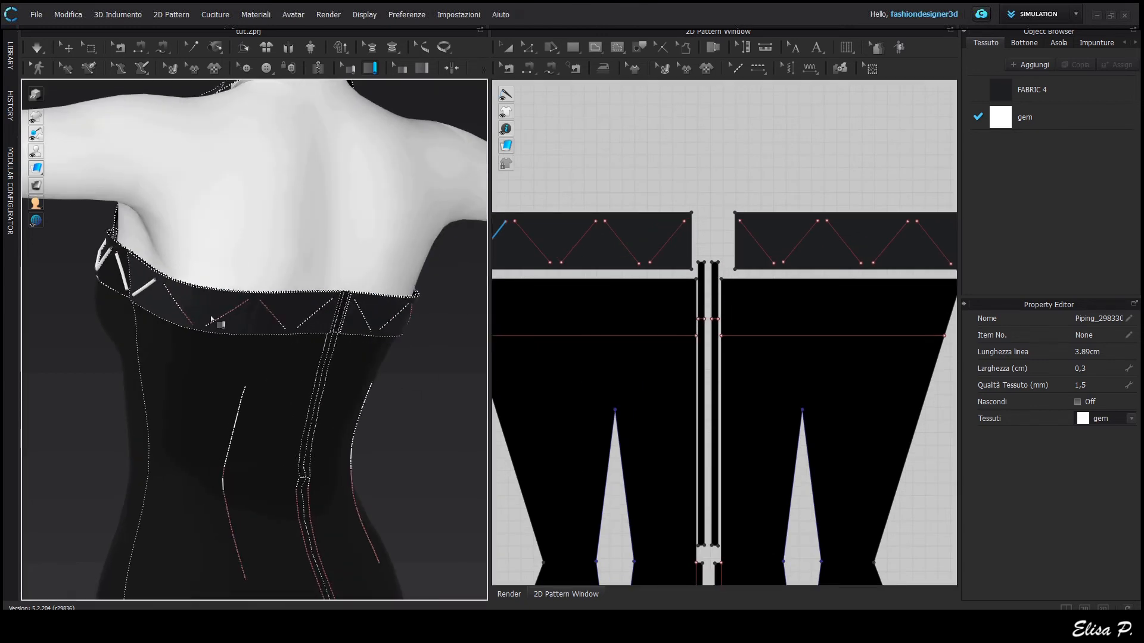
right_click_drag(212, 320, 249, 320)
scroll(293, 296, "up", 5)
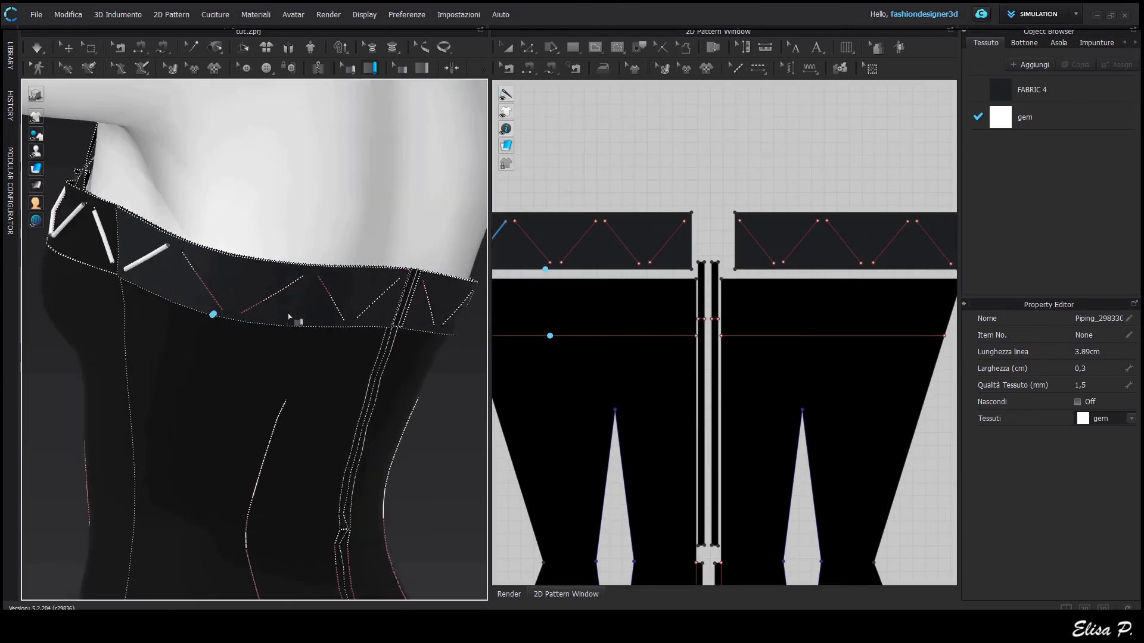
Step: Add gem piping to the remaining three zigzag lines of the left back top band, up to the zipper
left_click(561, 262)
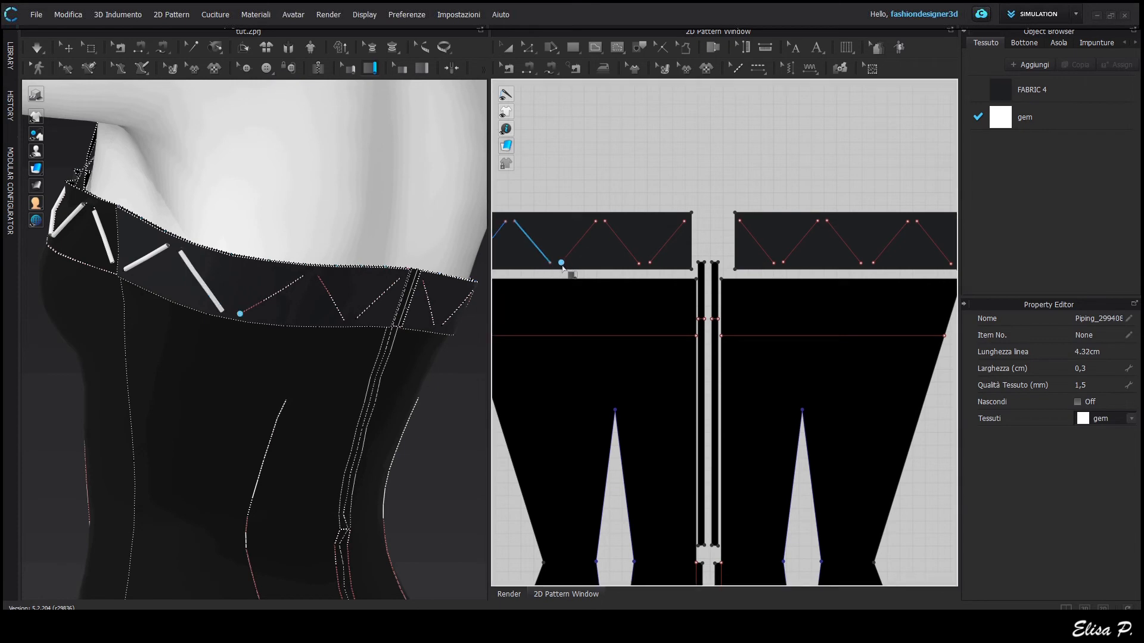
double_click(596, 221)
left_click(605, 221)
double_click(639, 262)
left_click(649, 262)
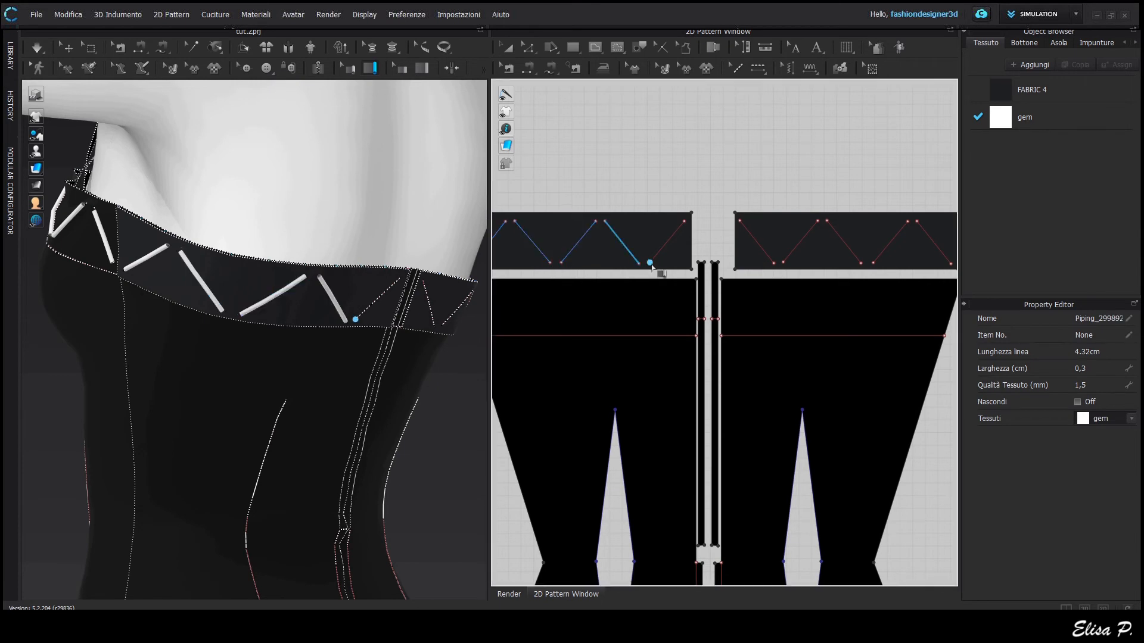
double_click(684, 221)
Step: Add gem piping to the two zigzag lines nearest the zipper on the right back top band
middle_click_drag(694, 235, 602, 274)
left_click(562, 262)
right_click_drag(471, 321, 225, 320)
double_click(600, 304)
left_click(610, 304)
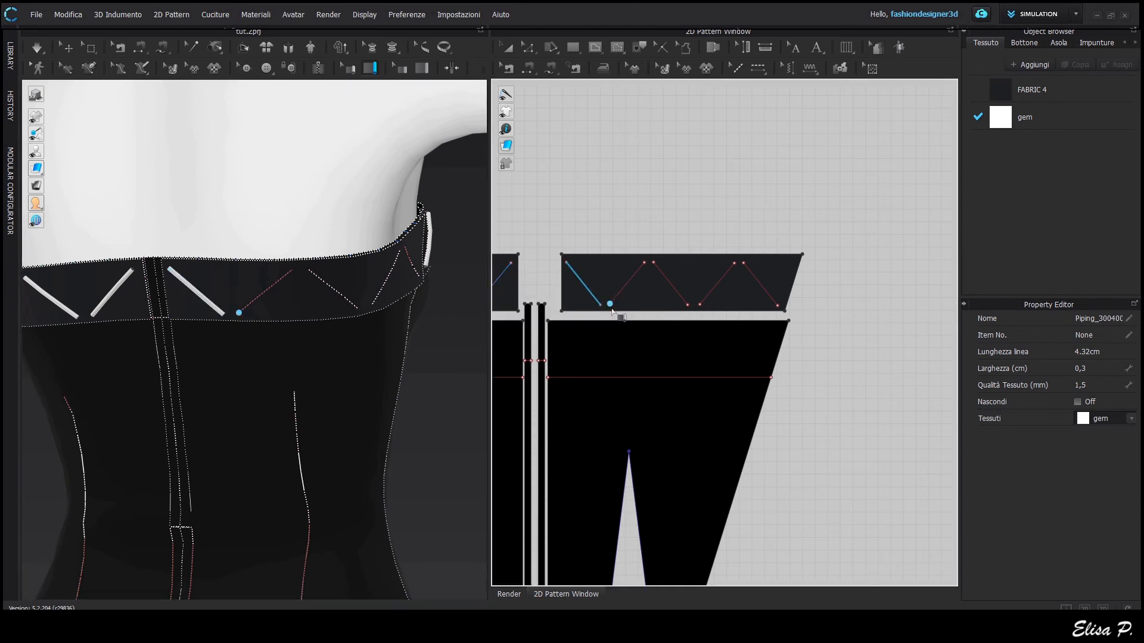
double_click(644, 263)
Step: Add gem piping to the remaining three zigzag lines of the right back top band, up to its side edge
left_click(654, 262)
double_click(688, 305)
left_click(699, 305)
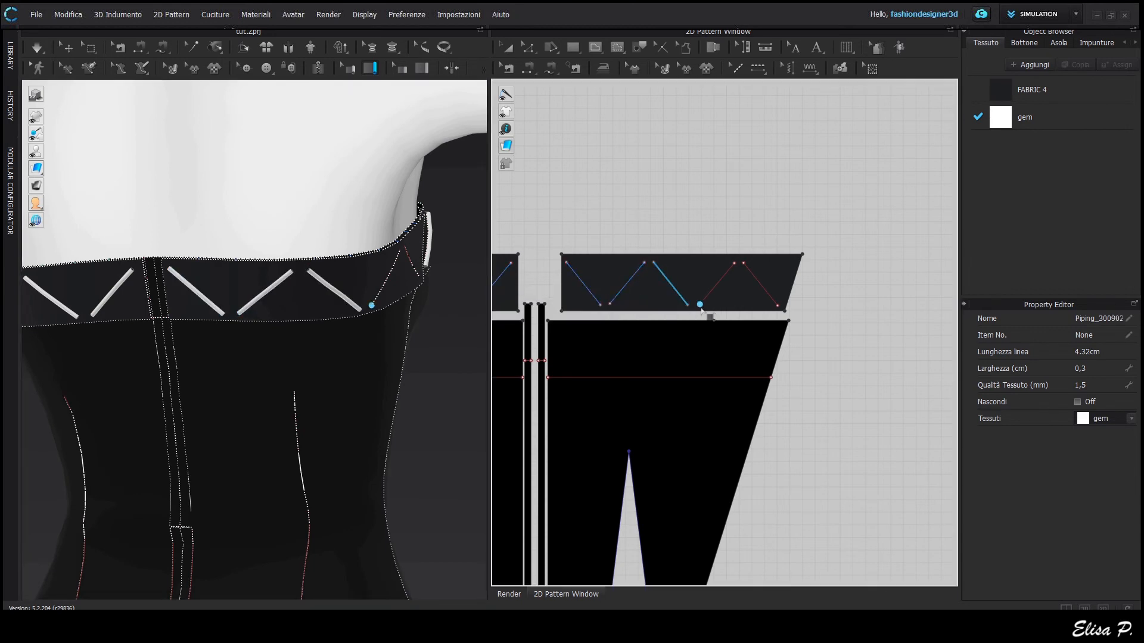
double_click(730, 269)
left_click(744, 263)
double_click(777, 305)
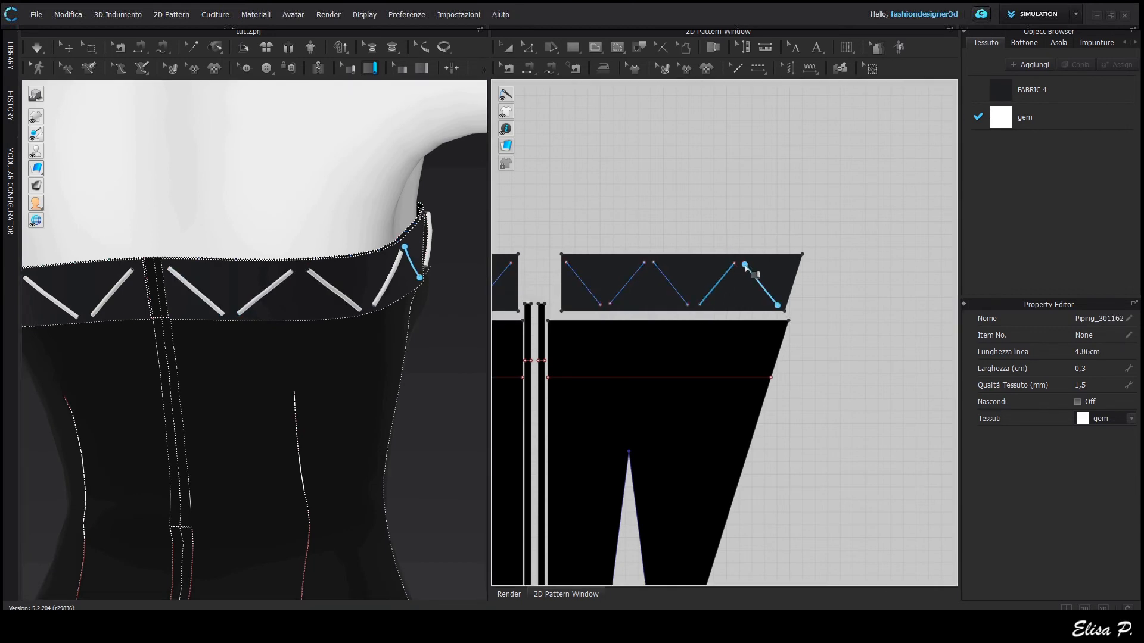
Step: Hide the seam and internal lines on the 3D garment and set the gem fabric's material type to Gem
key("8")
right_click_drag(675, 434, 791, 420)
scroll(791, 420, "down", 3)
key("2")
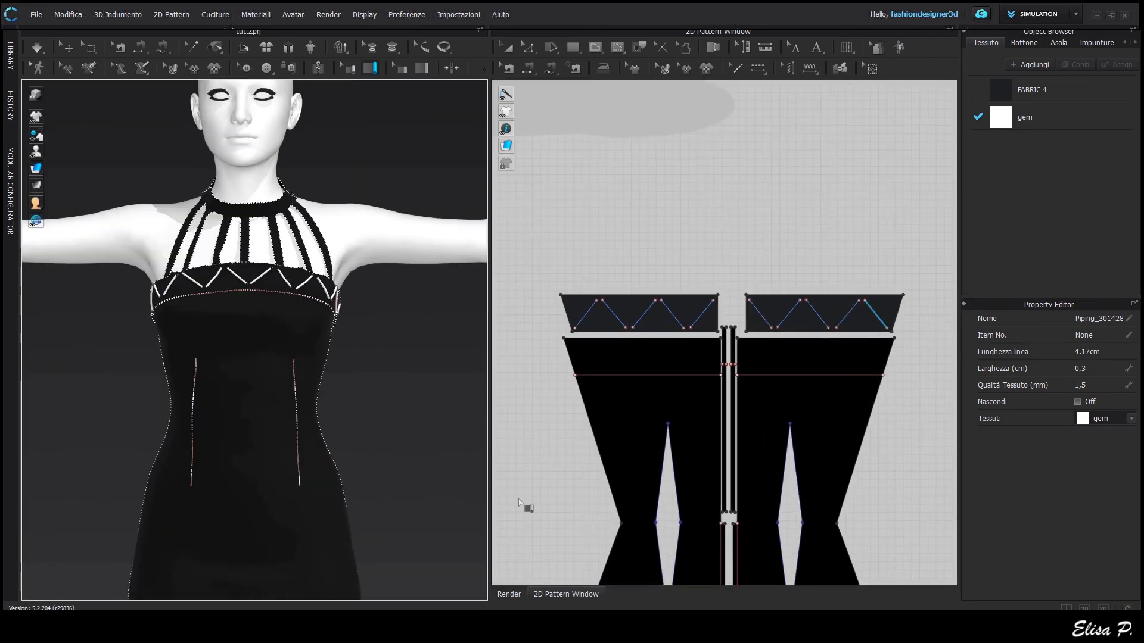
mouse_move(36, 116)
left_click(87, 116)
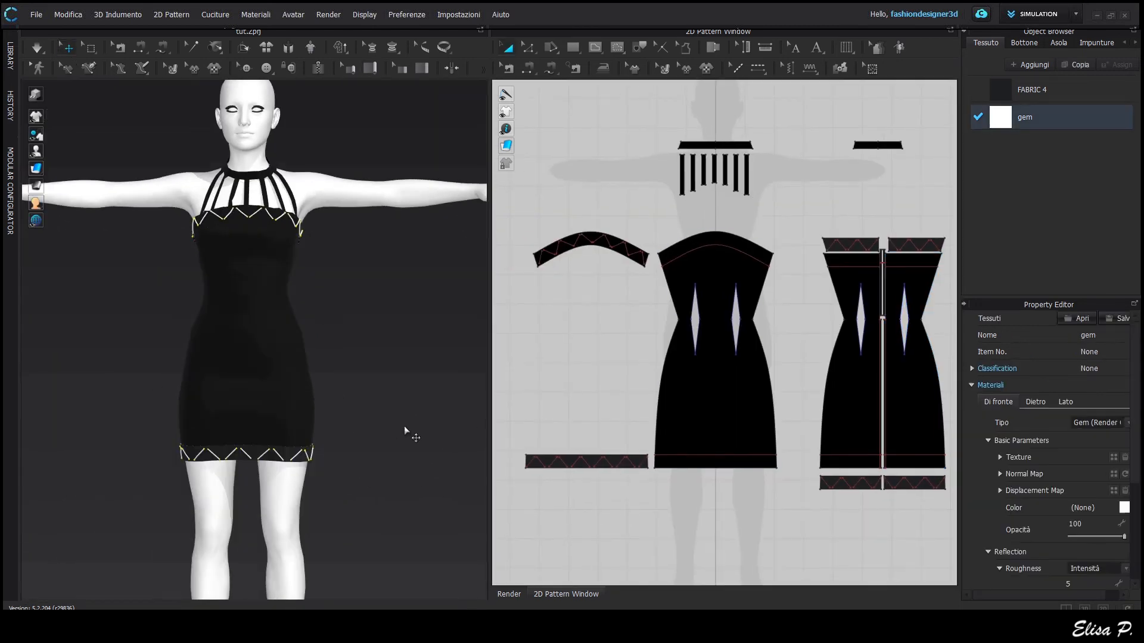
scroll(523, 447, "up", 2)
scroll(359, 273, "up", 3)
scroll(359, 272, "down", 3)
Step: Apply the Cotton_Stretch physical property preset to FABRIC 4 and simulate the dress
left_click(1032, 90)
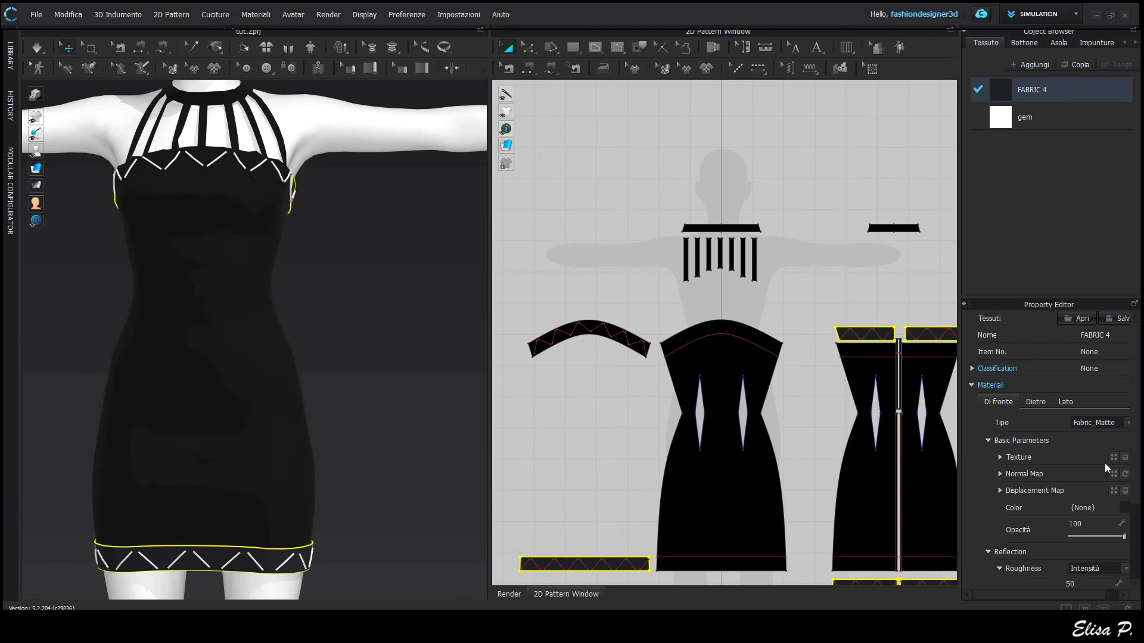
scroll(1104, 463, "down", 3)
left_click(1110, 552)
left_click(1067, 174)
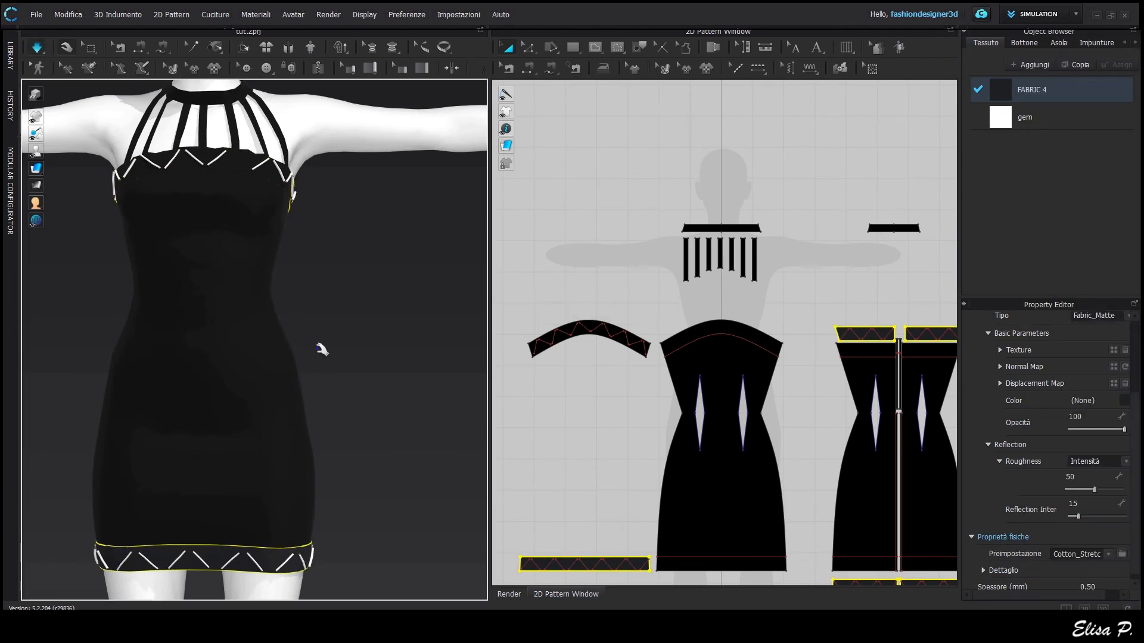
Step: Add a new fabric named zip and assign it to the two zipper strips at the centre back
scroll(746, 283, "up", 5)
right_click_drag(251, 298, 177, 370)
middle_click_drag(948, 286, 776, 223)
left_click(1029, 65)
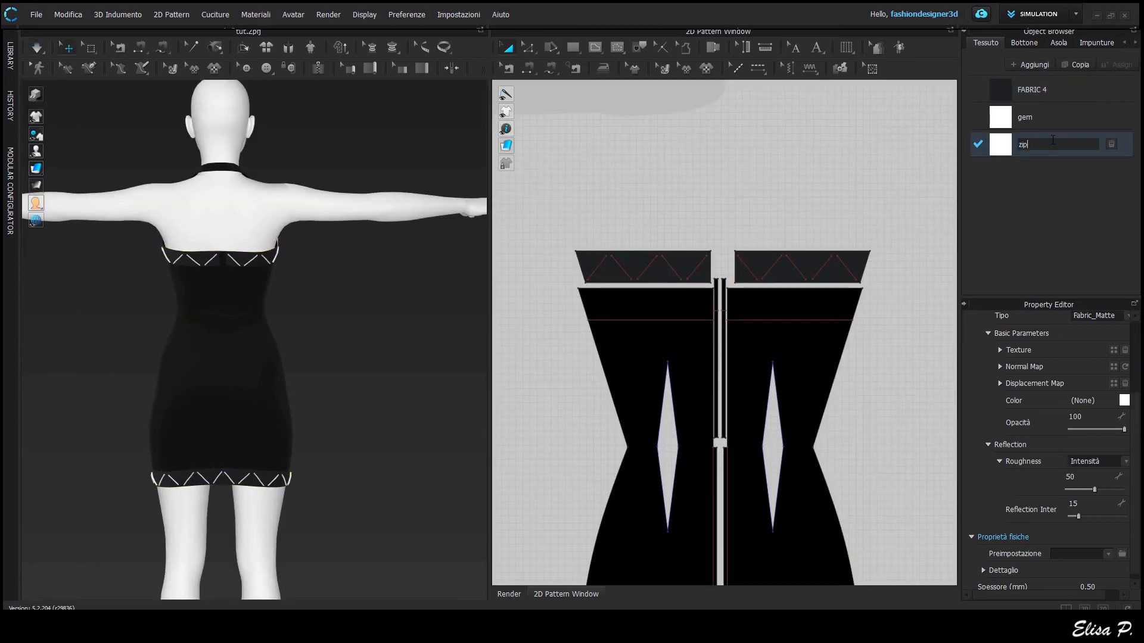
scroll(751, 440, "up", 4)
left_click(670, 375)
left_click(1102, 145)
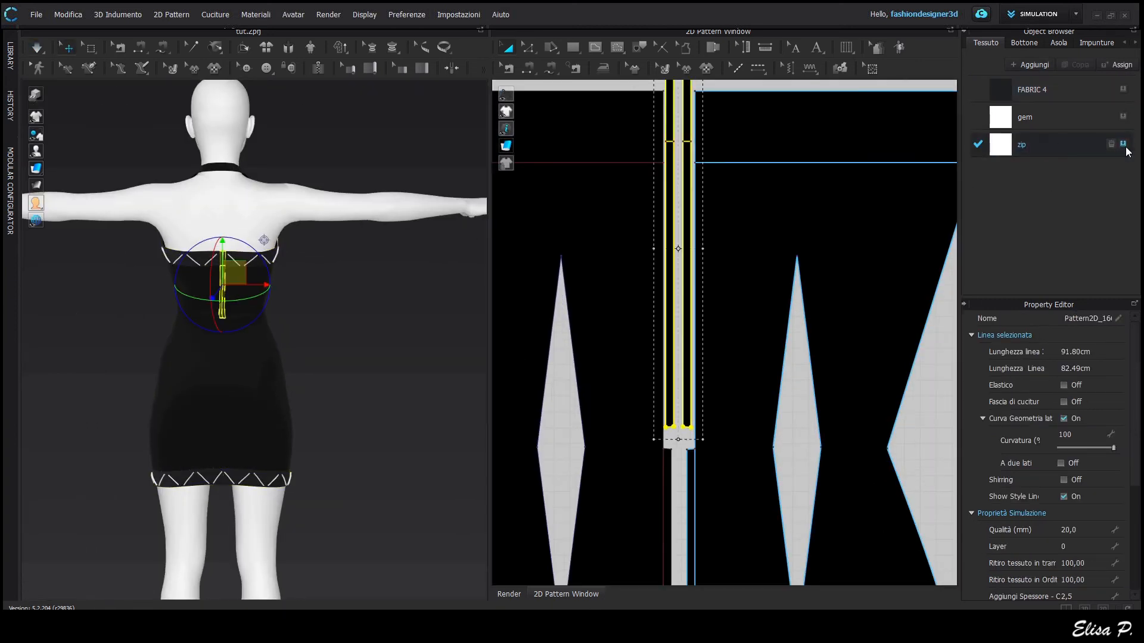
Step: Load a texture image onto the zip fabric and adjust the texture's size on the zipper strips
left_click(1113, 351)
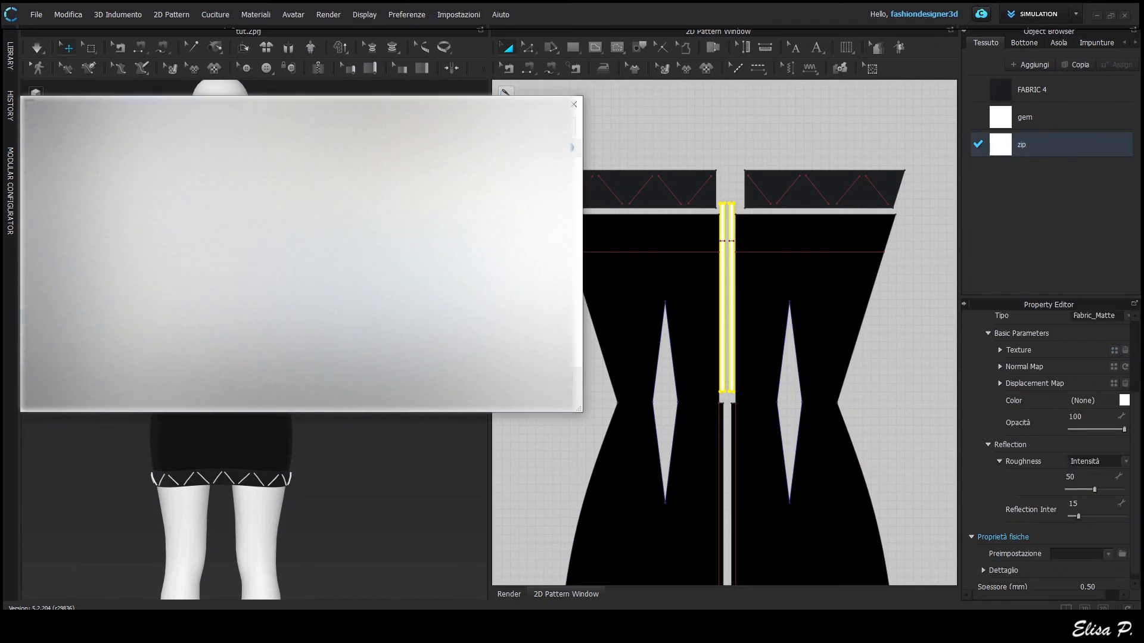
scroll(729, 306, "up", 4)
left_click(662, 68)
left_click(737, 315)
left_click_drag(911, 126, 905, 132)
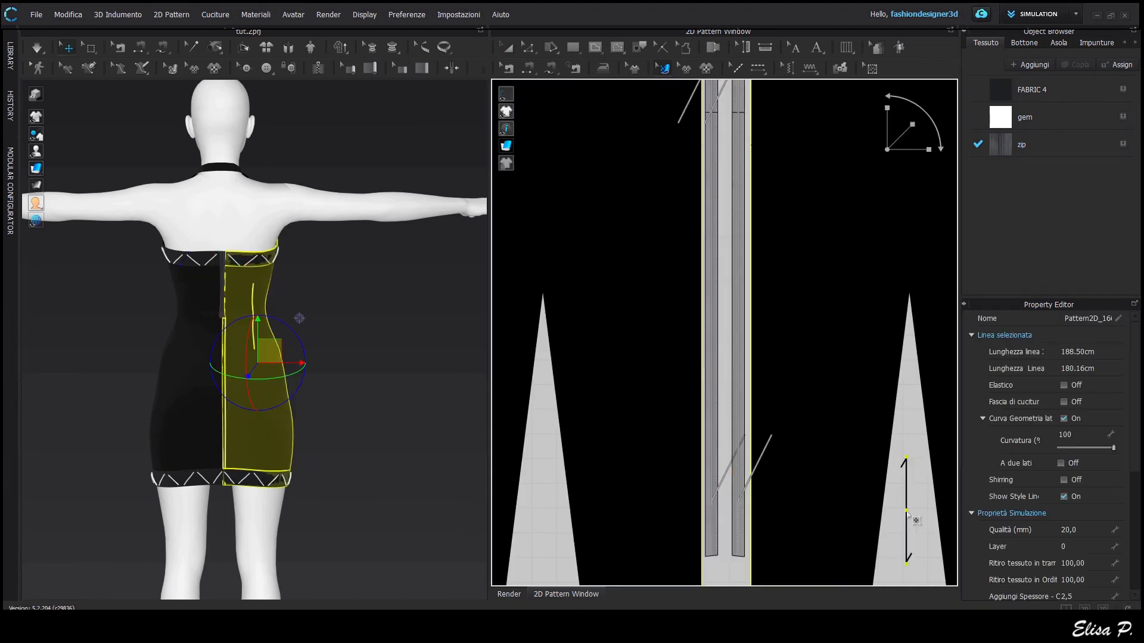
scroll(749, 322, "up", 3)
scroll(872, 312, "down", 4)
left_click(871, 311)
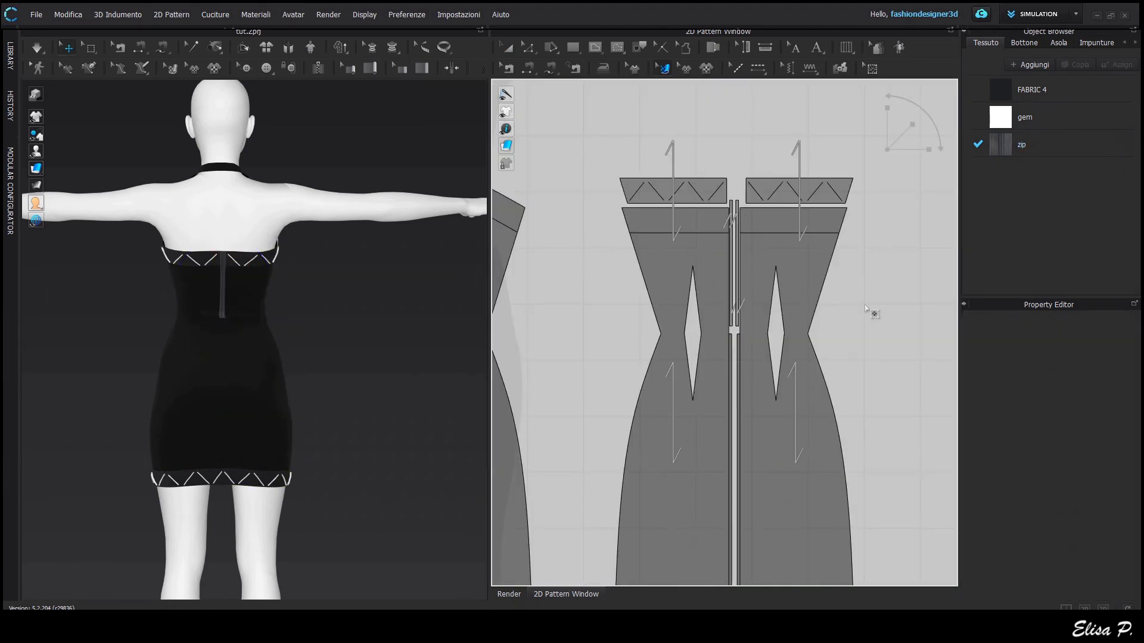
Step: Return to the front of the dress and switch the 2D pattern display to the mesh view
right_click_drag(445, 357, 313, 314)
scroll(838, 364, "down", 2)
middle_click_drag(838, 364, 869, 364)
mouse_move(510, 144)
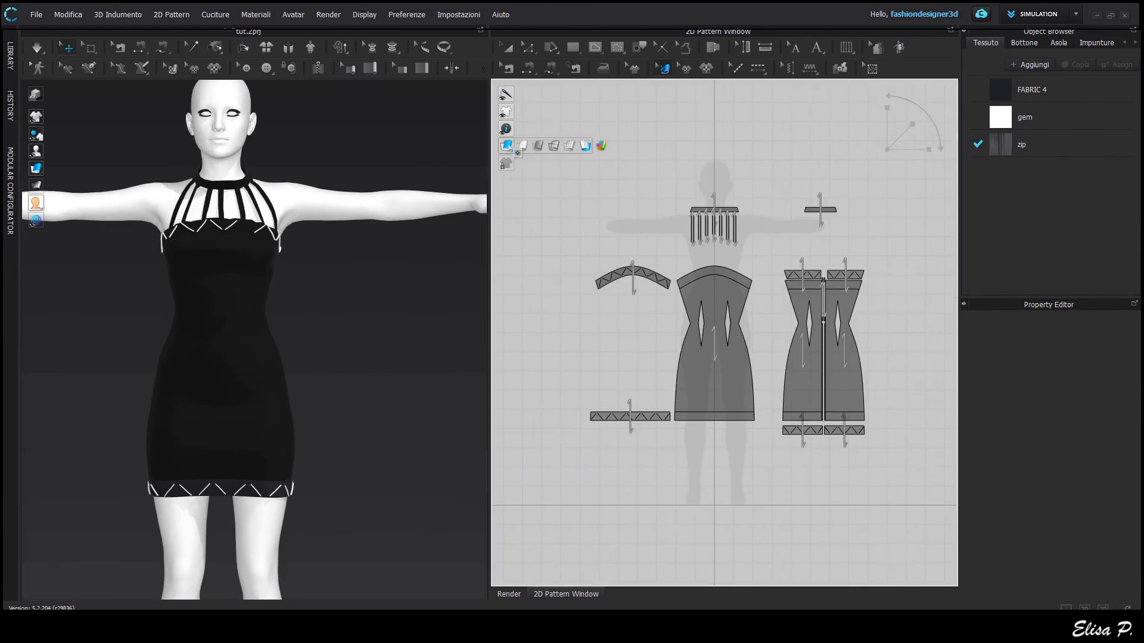
left_click(587, 146)
Step: Select all pattern pieces and convert their triangular mesh to a quad mesh
key("a")
left_click_drag(553, 171, 557, 416)
left_click_drag(896, 490, 896, 490)
left_click(68, 15)
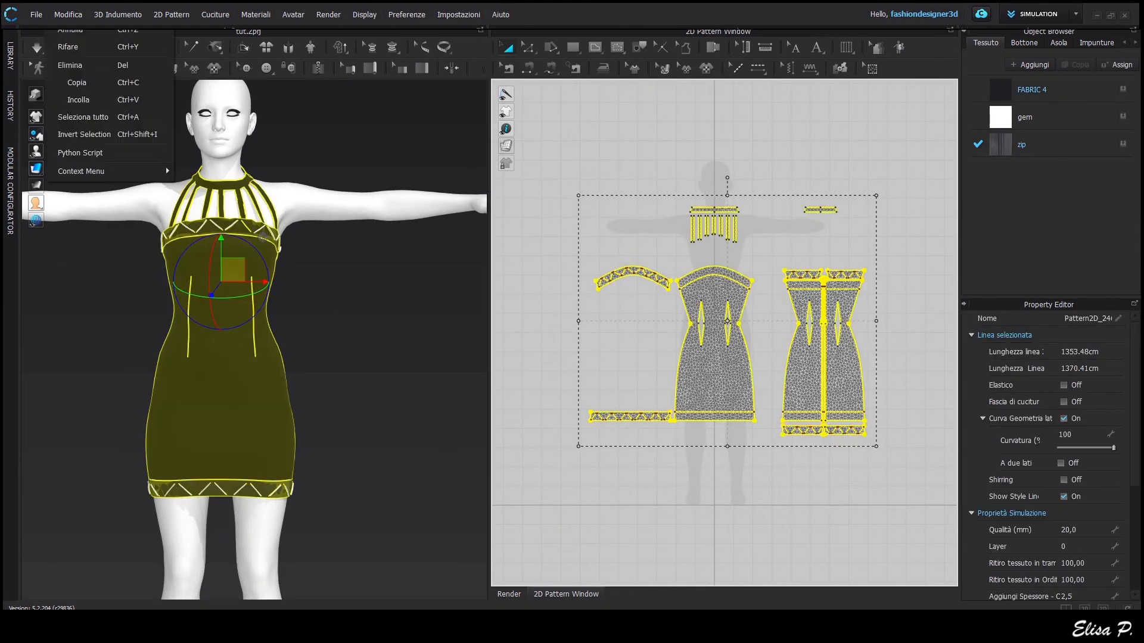
mouse_move(165, 169)
mouse_move(212, 170)
left_click(347, 310)
left_click(575, 352)
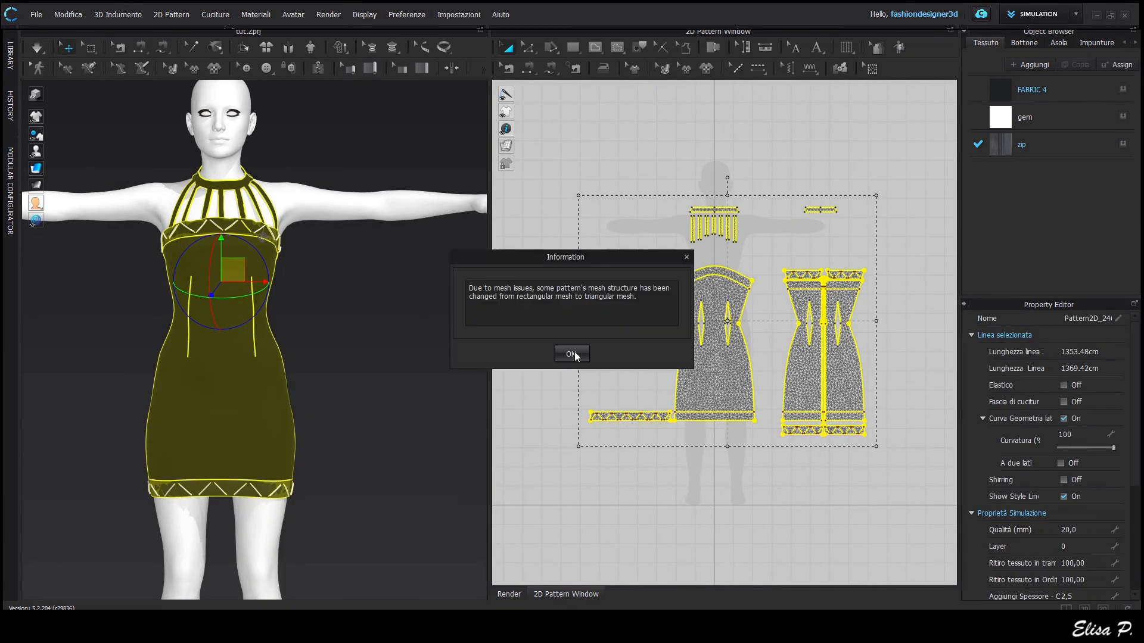
left_click(574, 352)
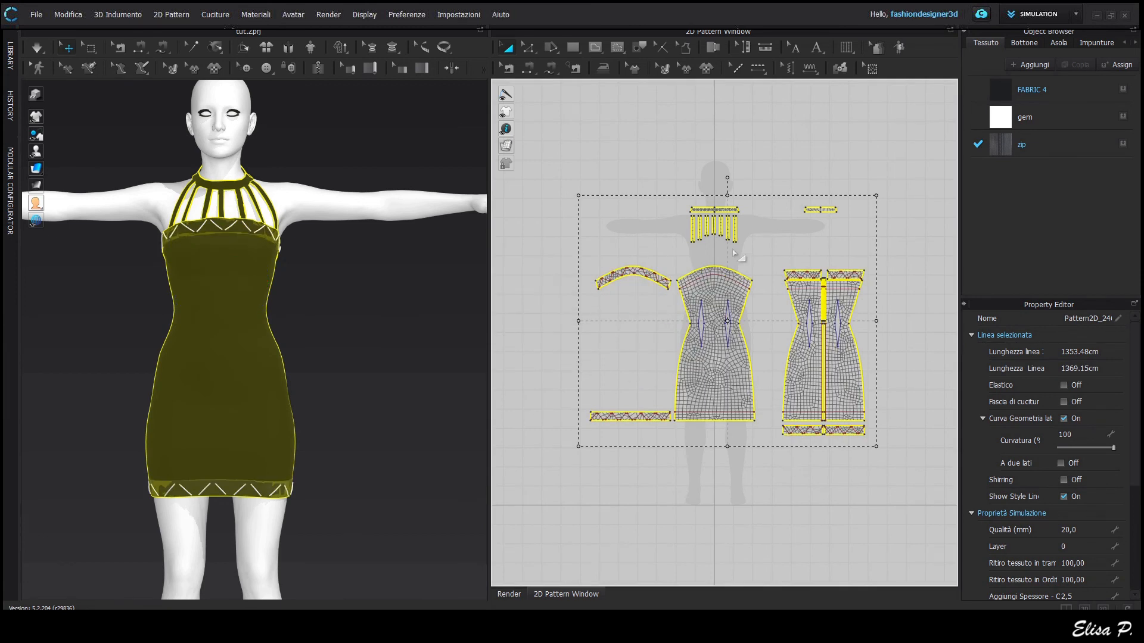
left_click(411, 375)
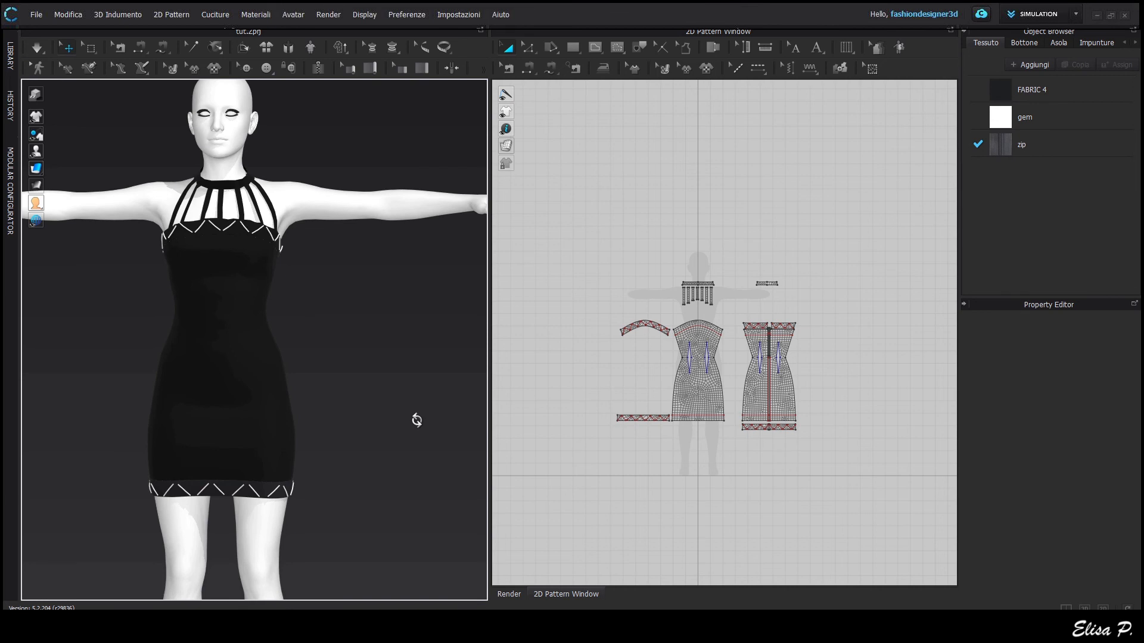
Step: Open the library beside the 3D view to browse the saved pose files
left_click(10, 55)
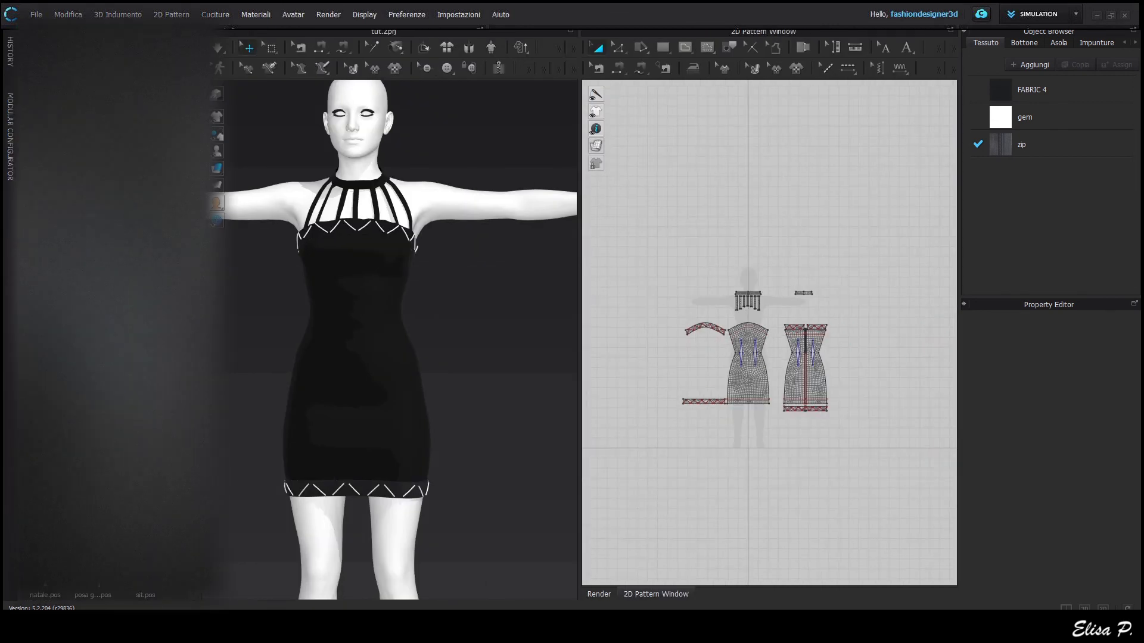
left_click(582, 351)
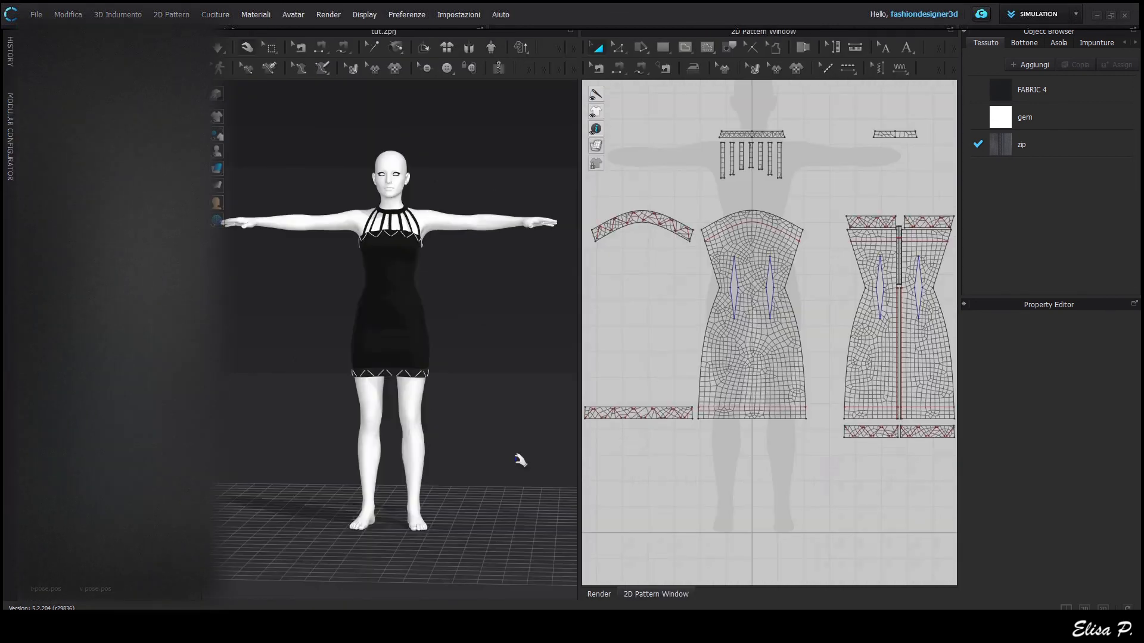